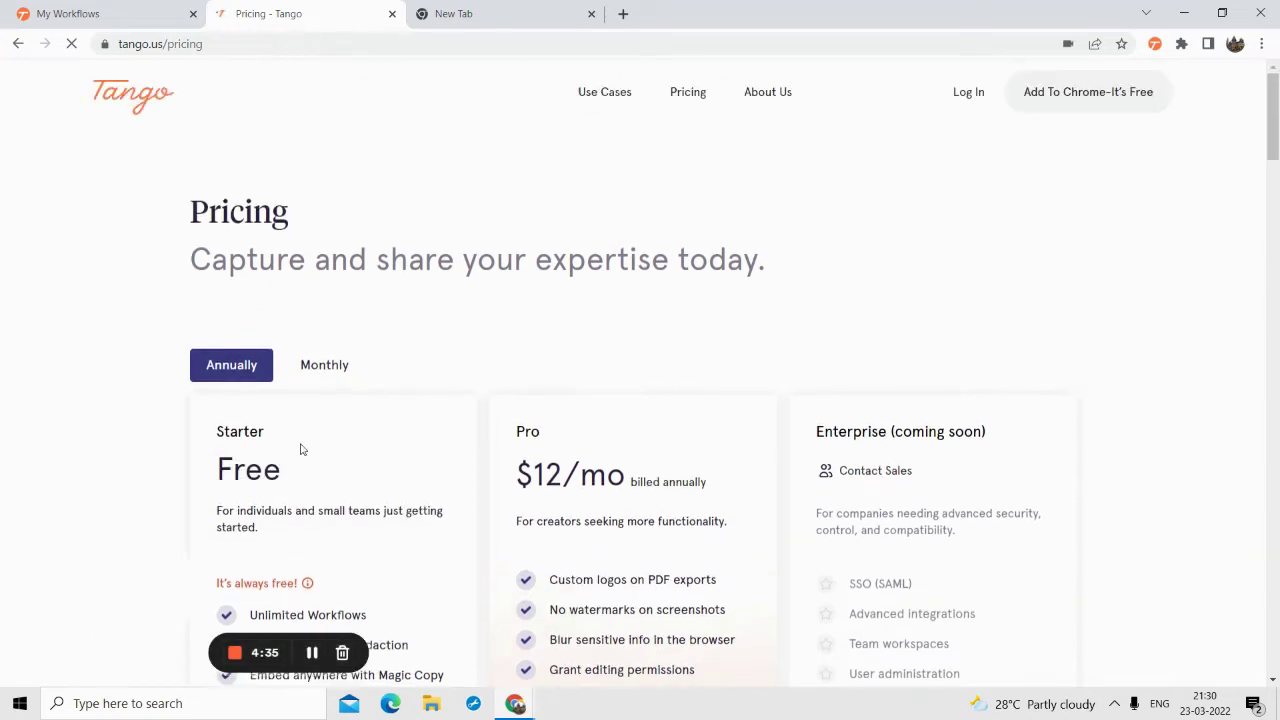
scroll(345, 455, down, 1)
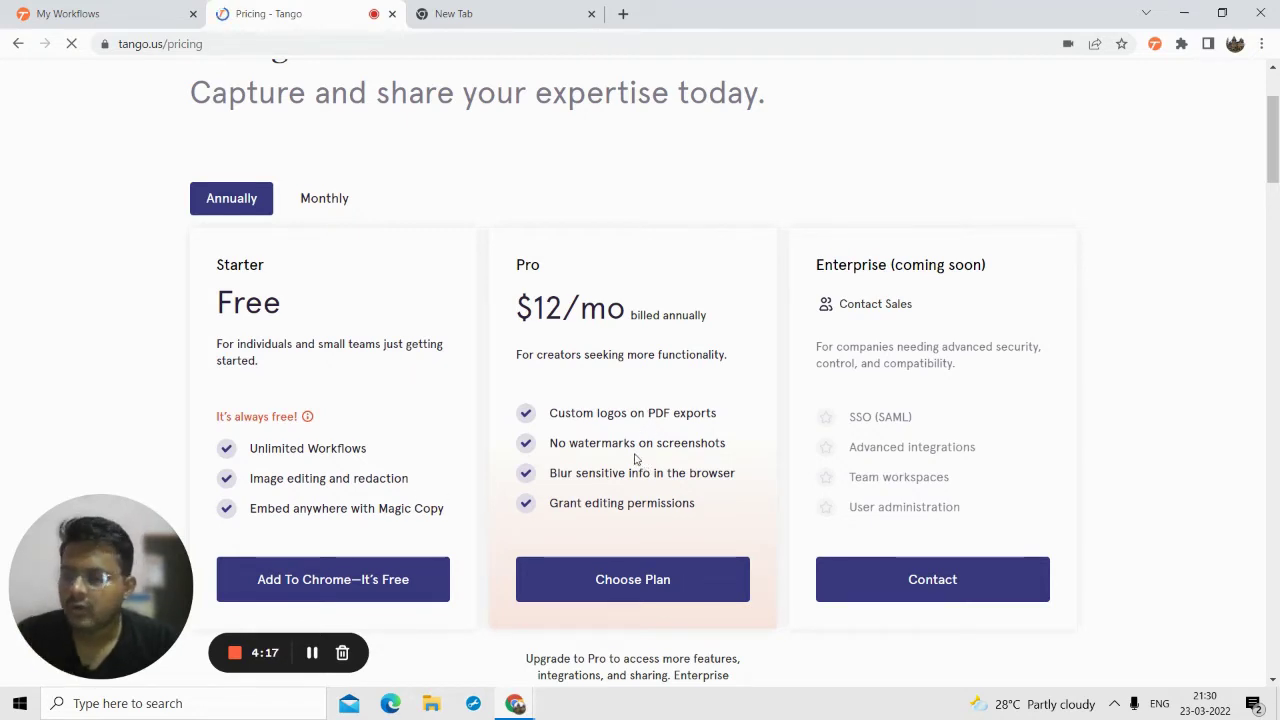
scroll(590, 450, up, 2)
scroll(571, 429, down, 2)
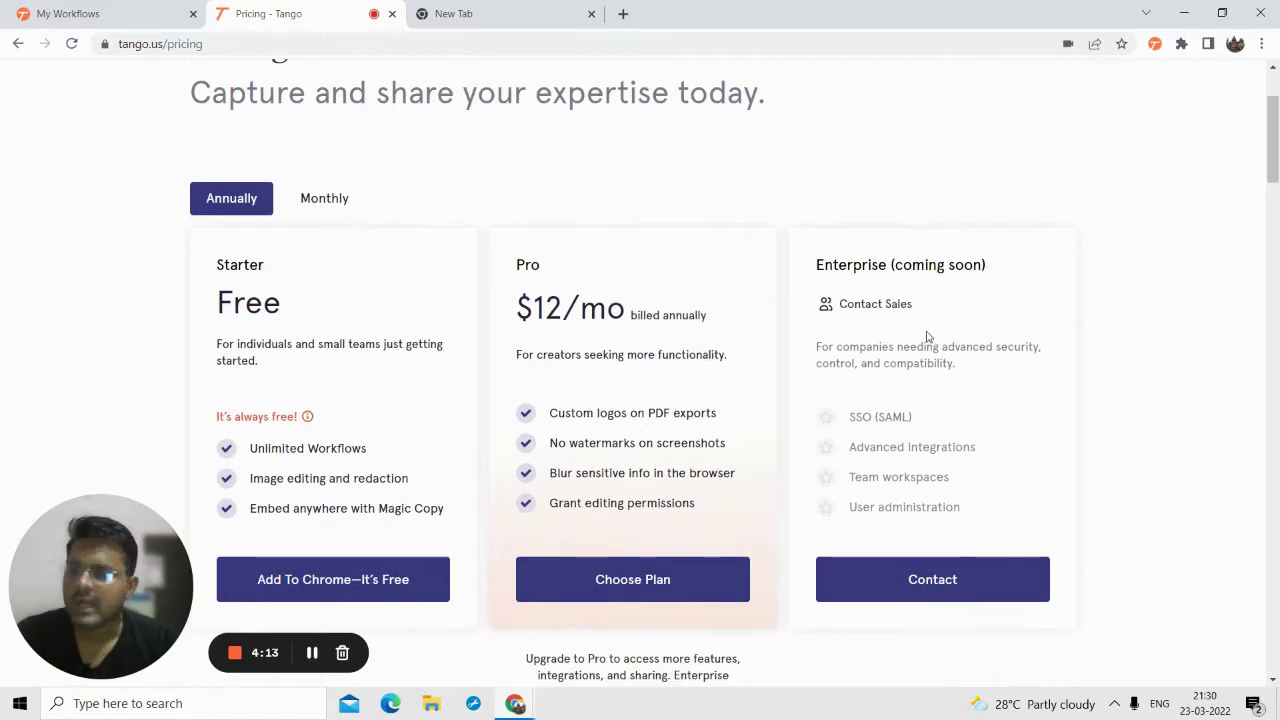
scroll(726, 374, down, 4)
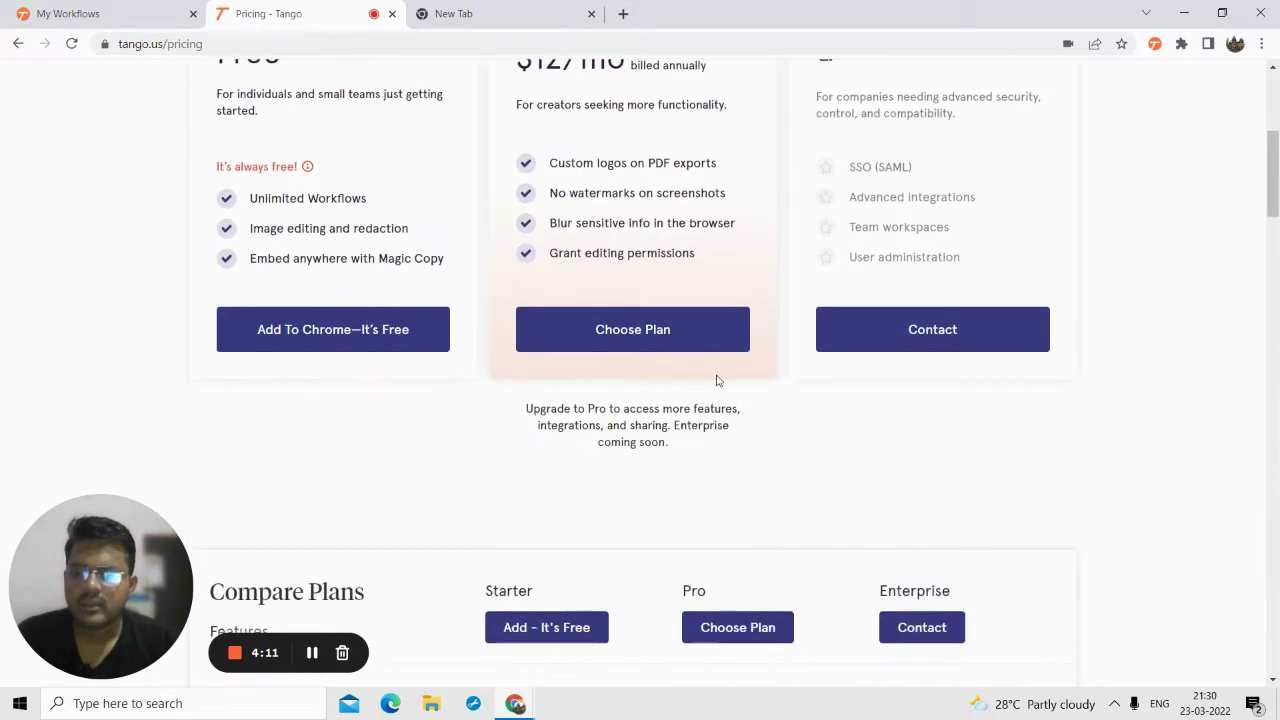
scroll(663, 389, up, 6)
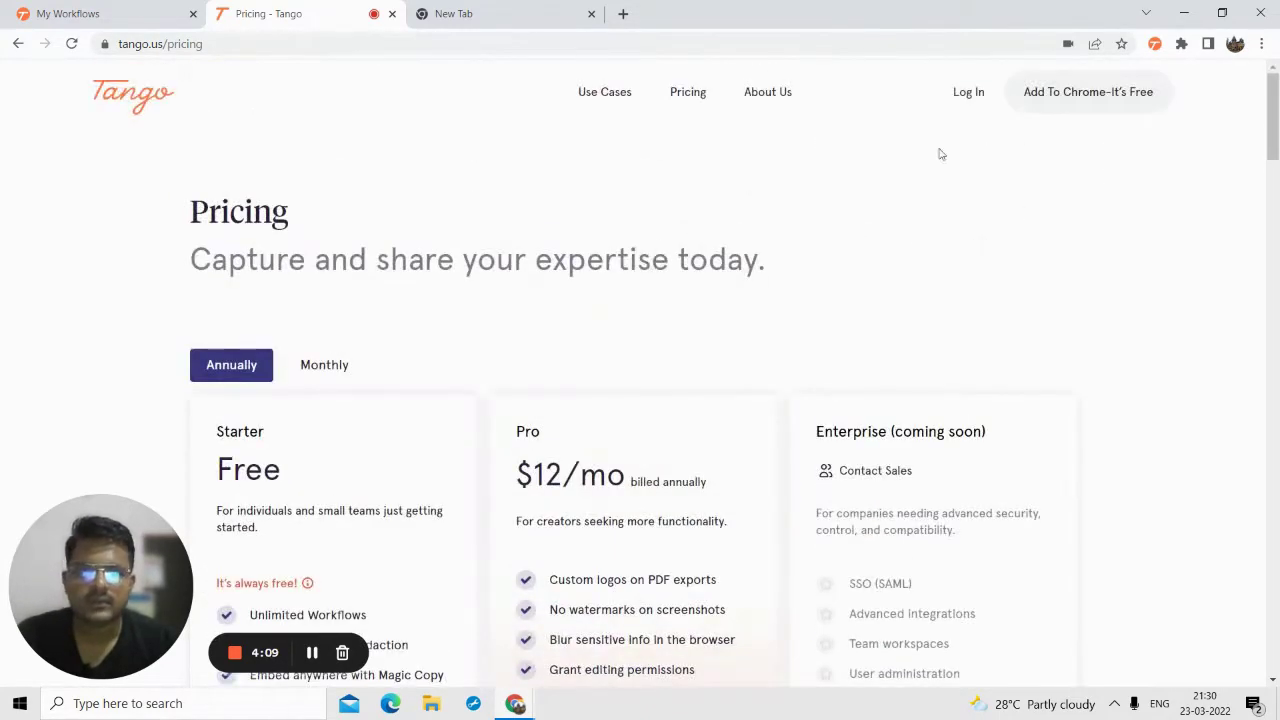
- Return to My Workflows, showing only 'Workflow with Hey', and dismiss the Tango extension menu
click(177, 10)
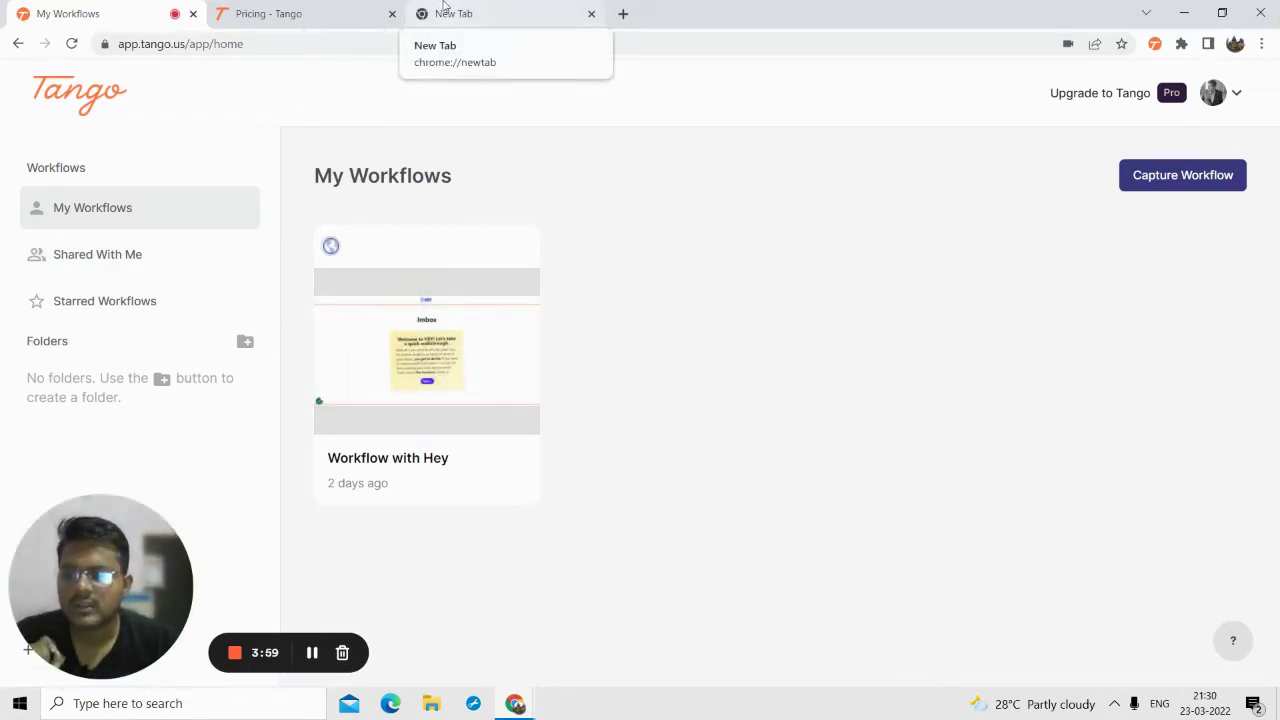
click(1155, 44)
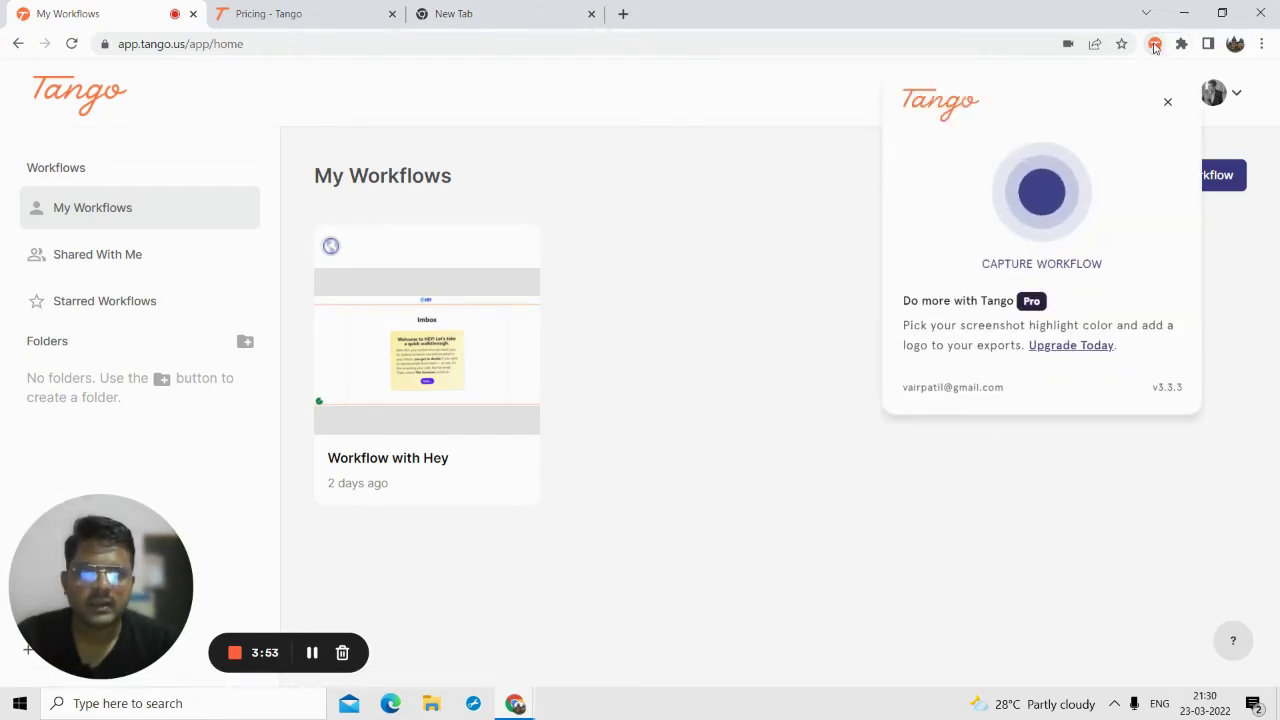
right_click(1155, 45)
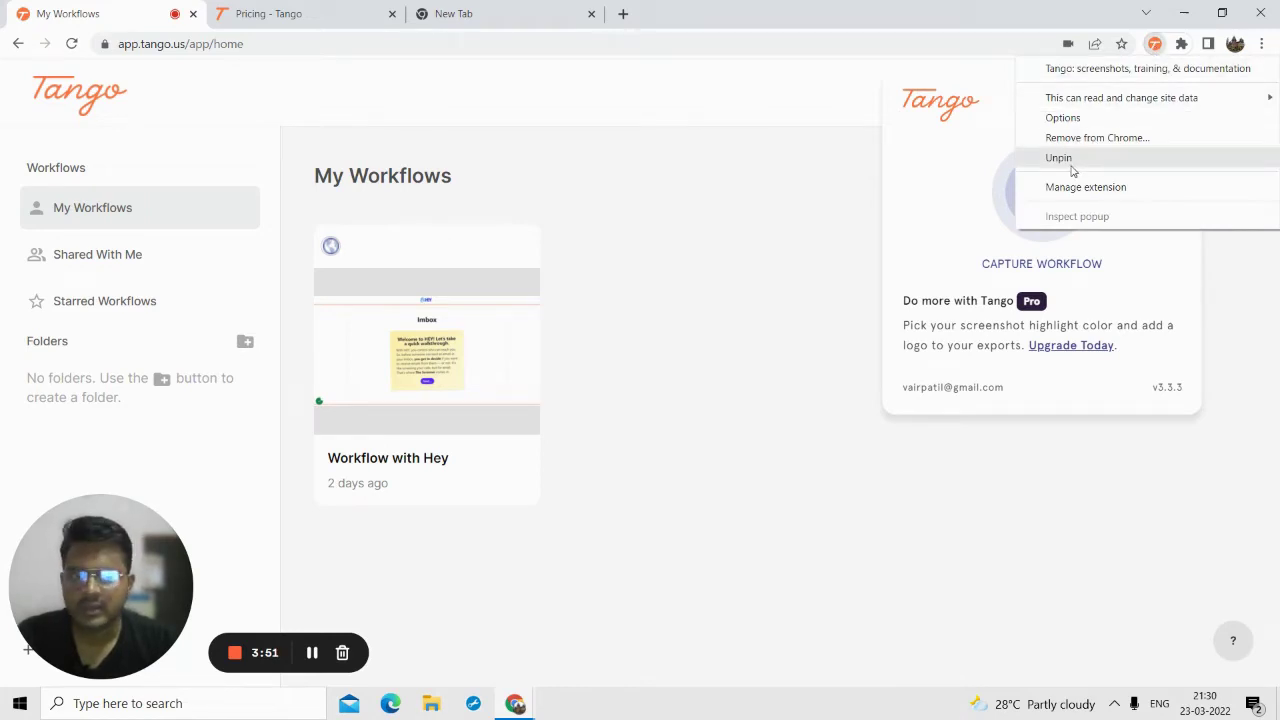
click(812, 206)
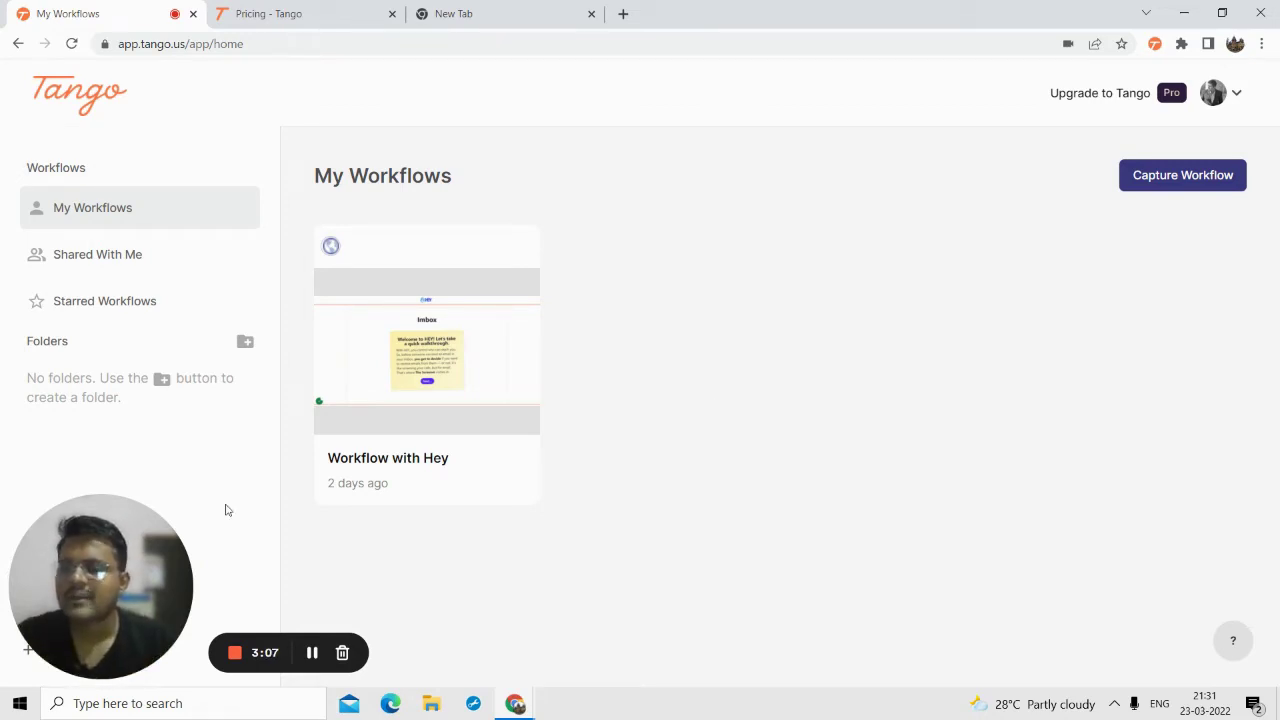
- Load the Gmail inbox in a new tab via 'gm' and show Tango's Capture Workflow panel
click(552, 18)
text(gm)
key(Return)
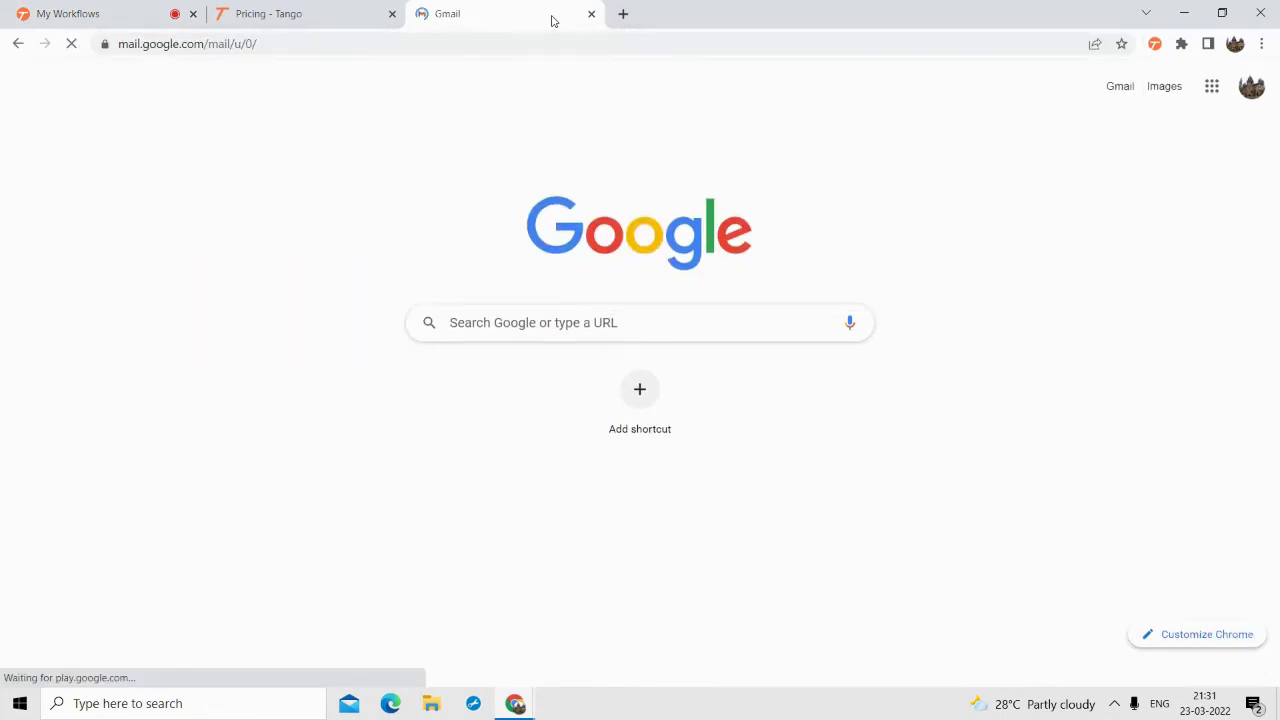
click(434, 43)
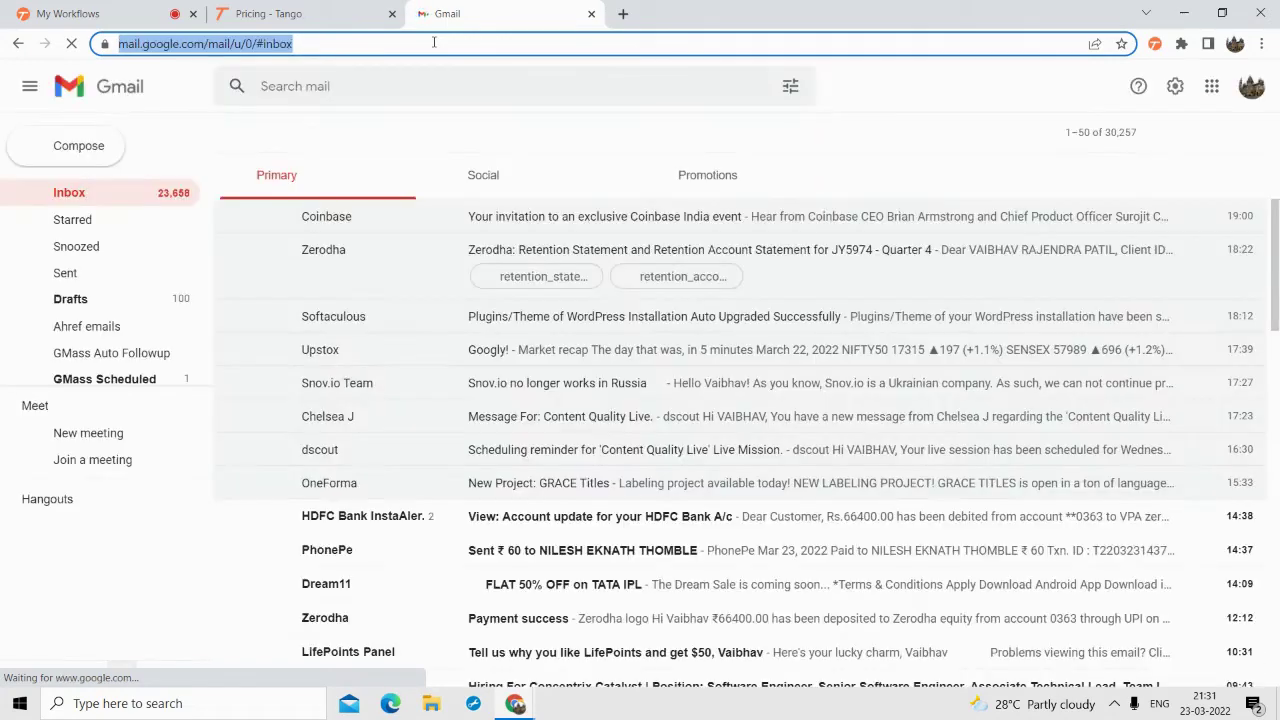
scroll(400, 340, down, 2)
scroll(450, 320, down, 3)
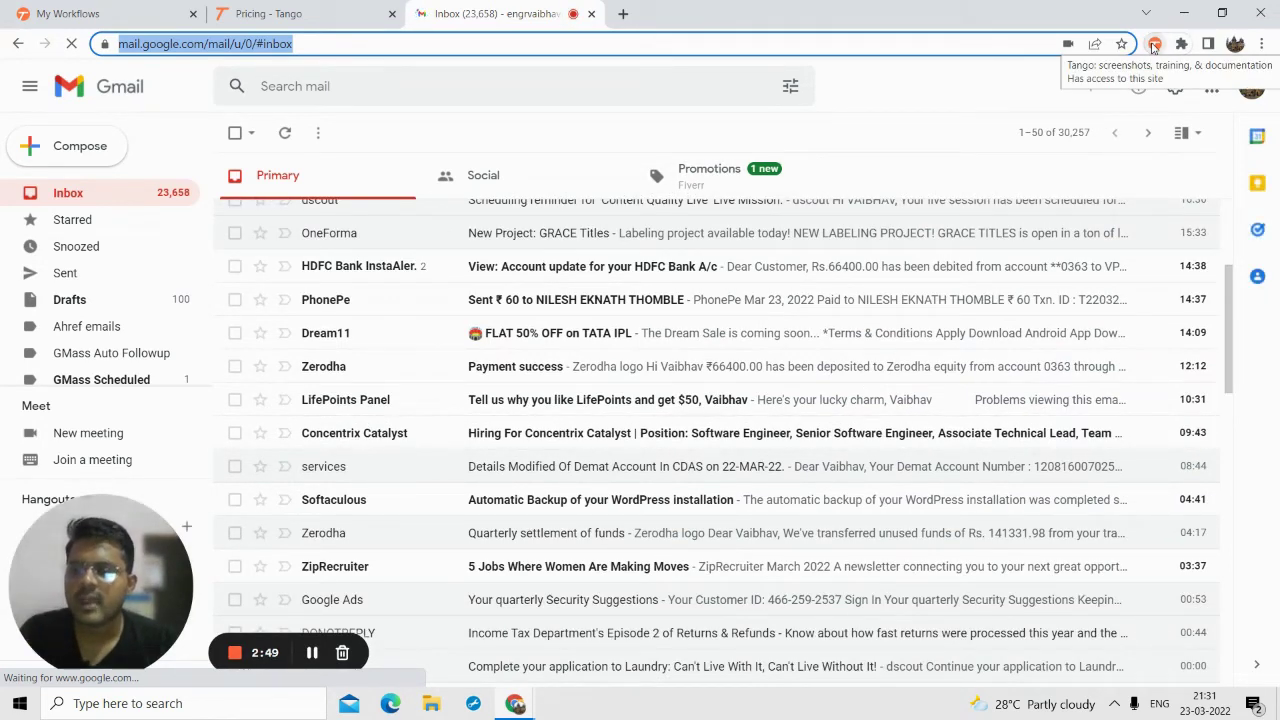
click(1154, 44)
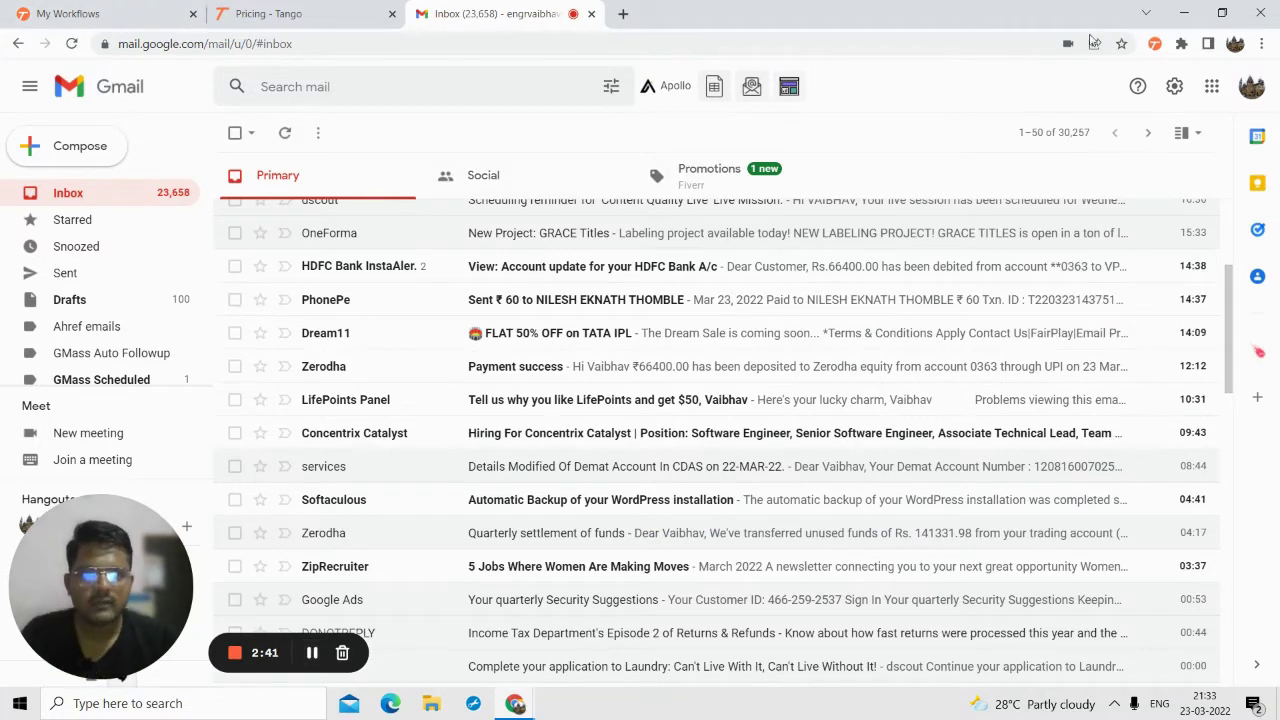
click(1153, 48)
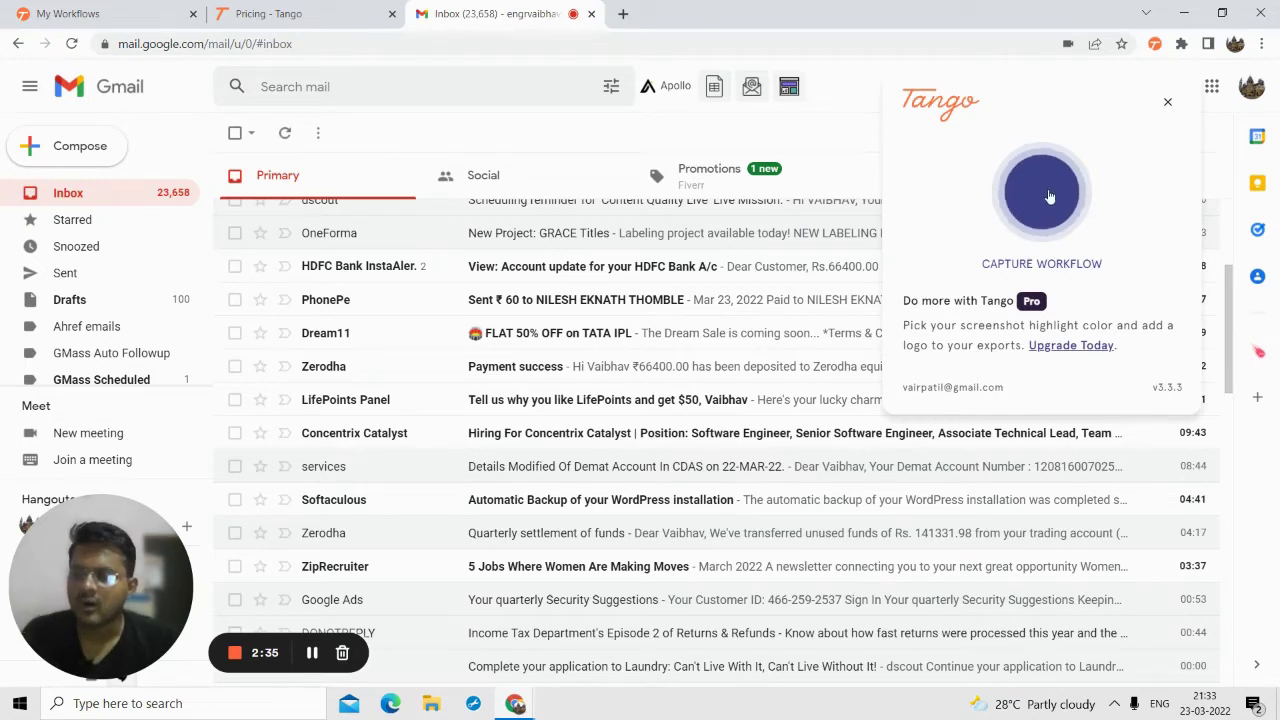
- Start a Tango capture, complete it right away, and return to the Gmail inbox
click(1049, 197)
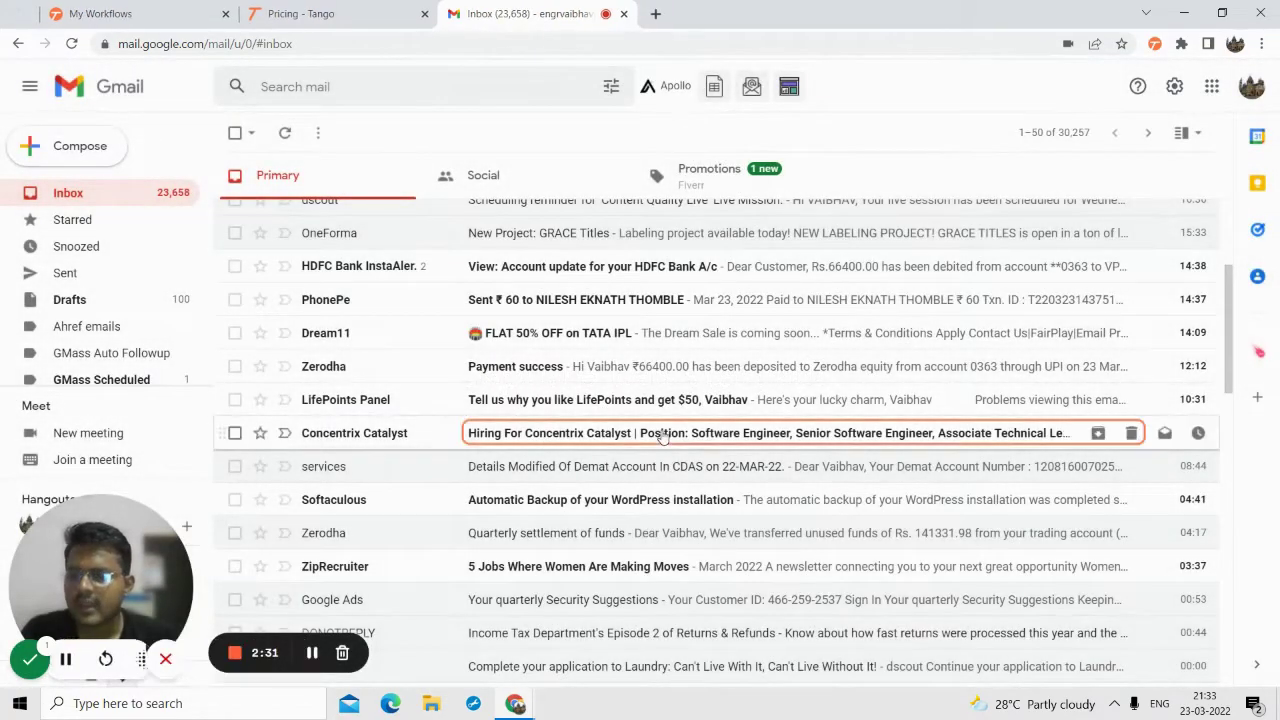
click(28, 660)
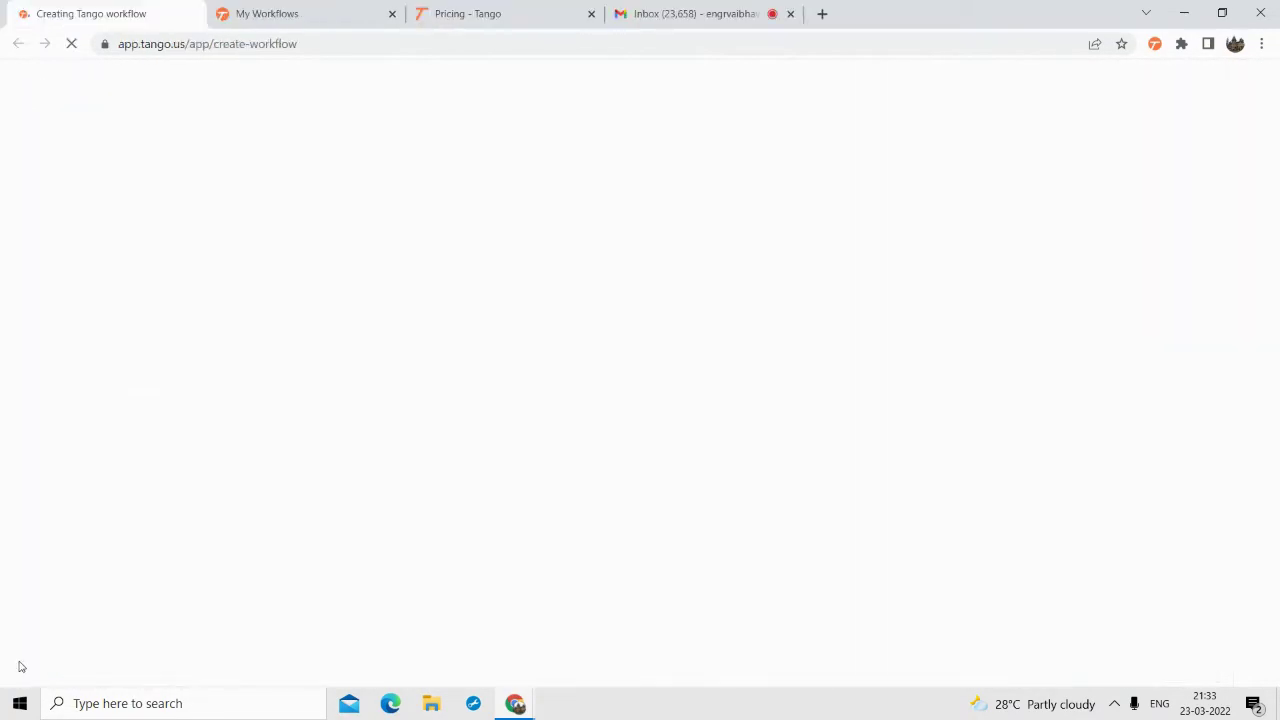
click(507, 12)
click(680, 13)
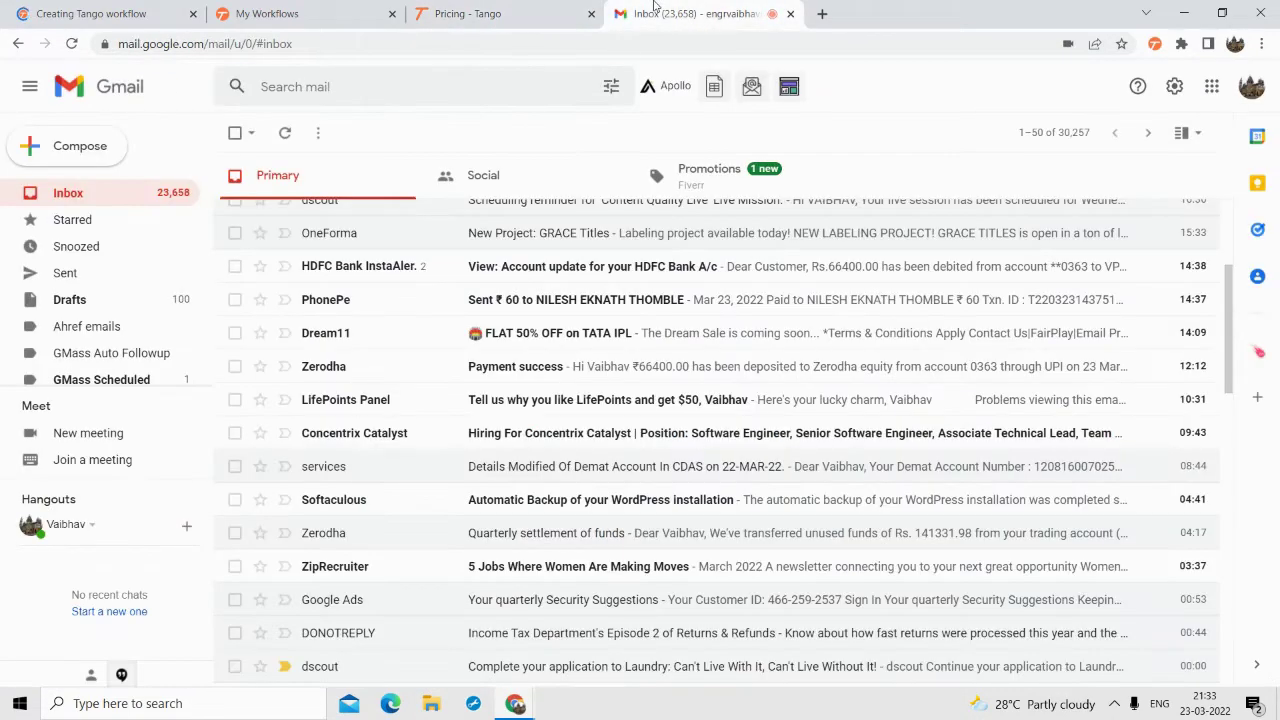
- Reopen Tango from the Extensions menu and start a fresh workflow capture
click(1181, 43)
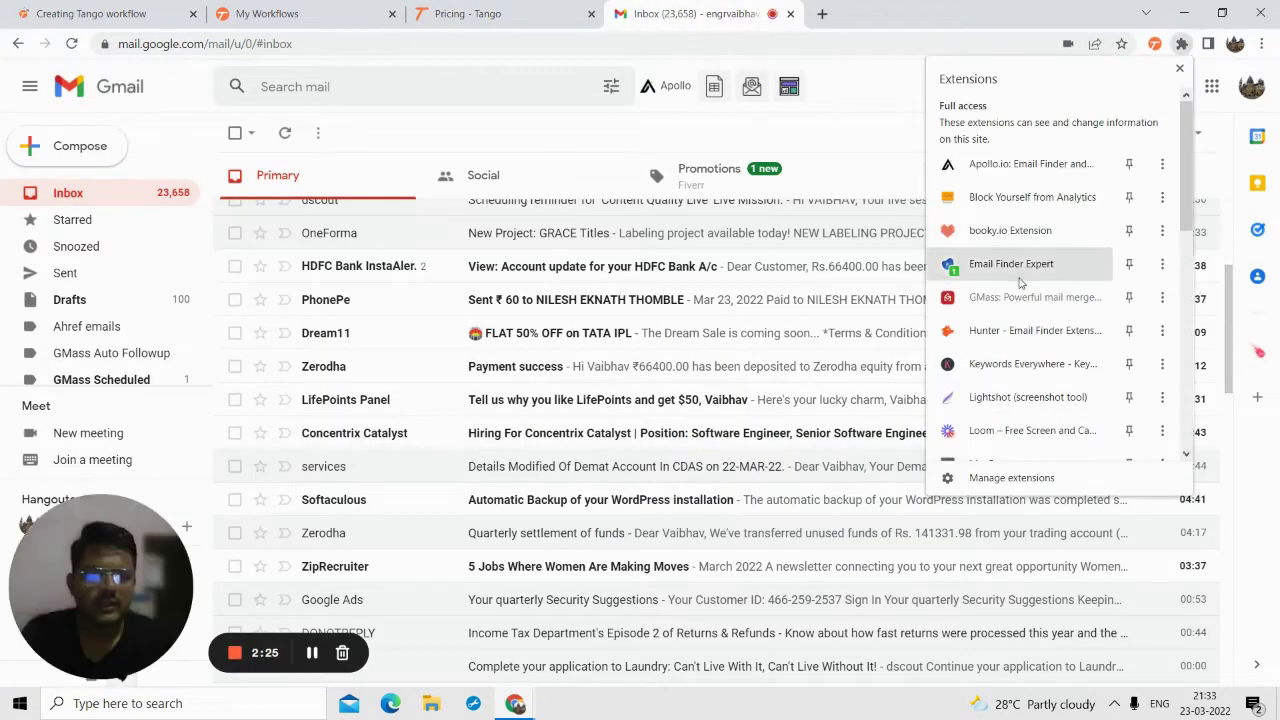
click(1155, 44)
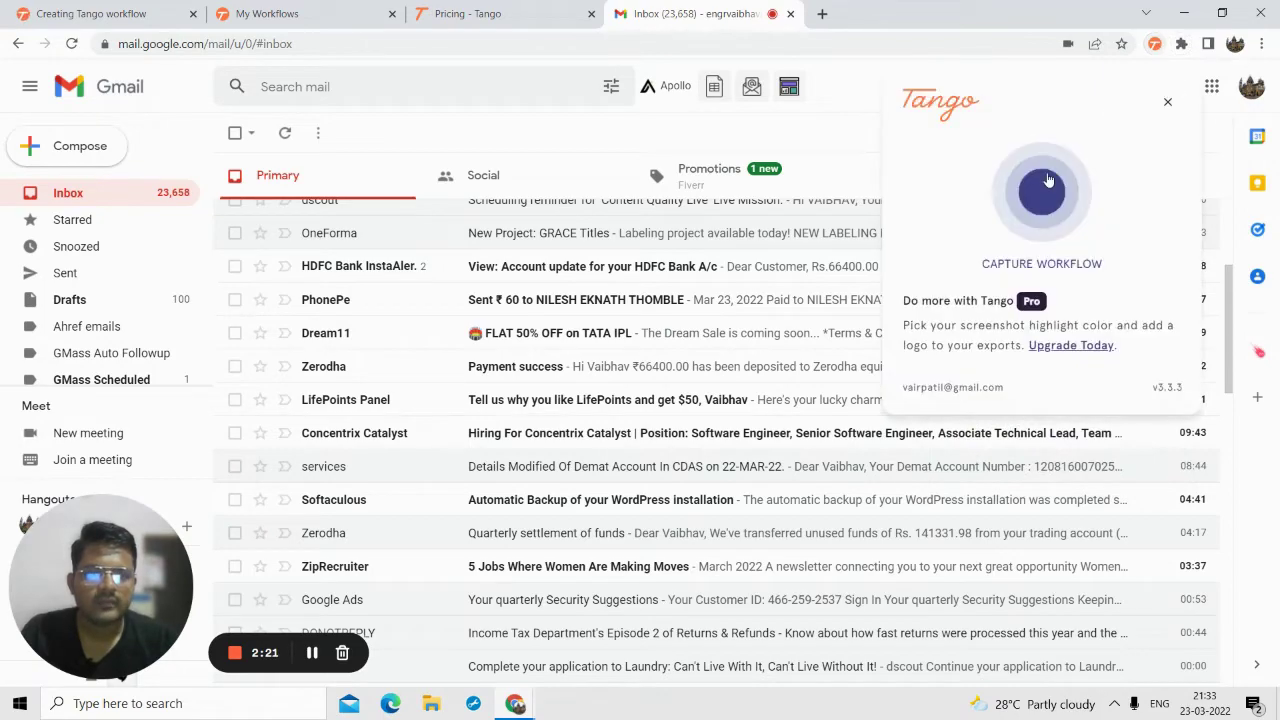
click(1046, 178)
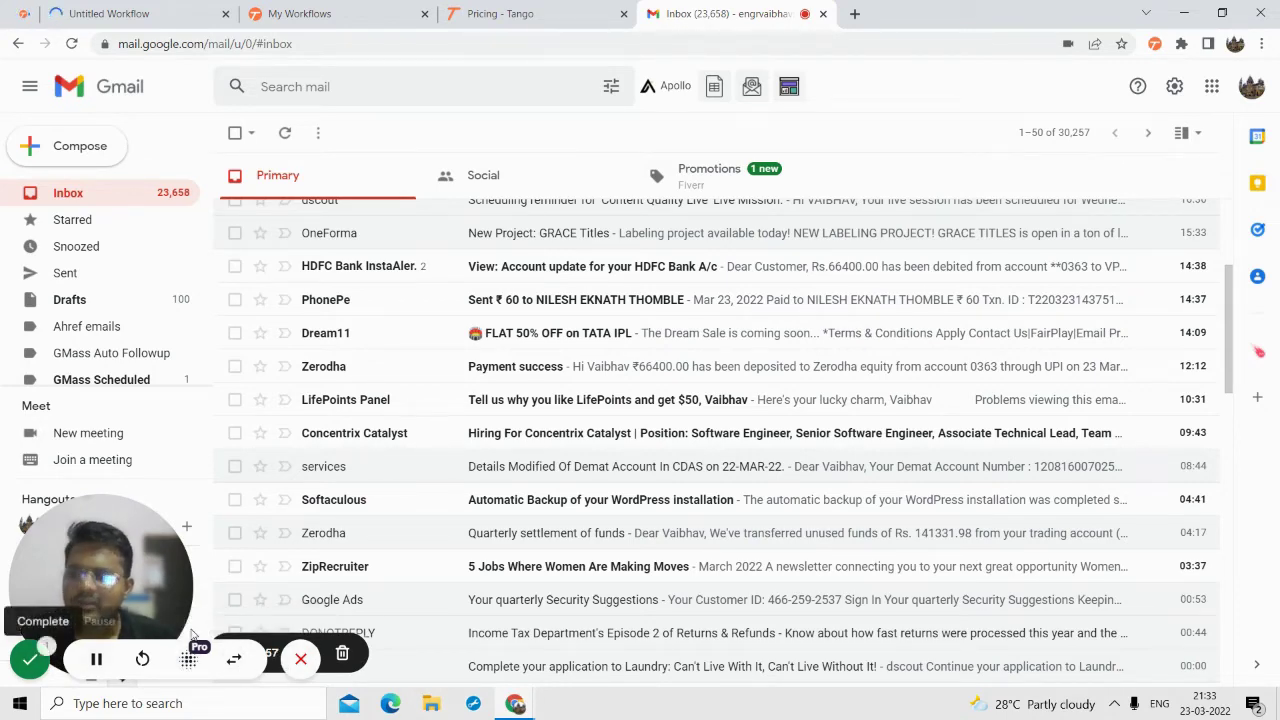
scroll(360, 389, up, 3)
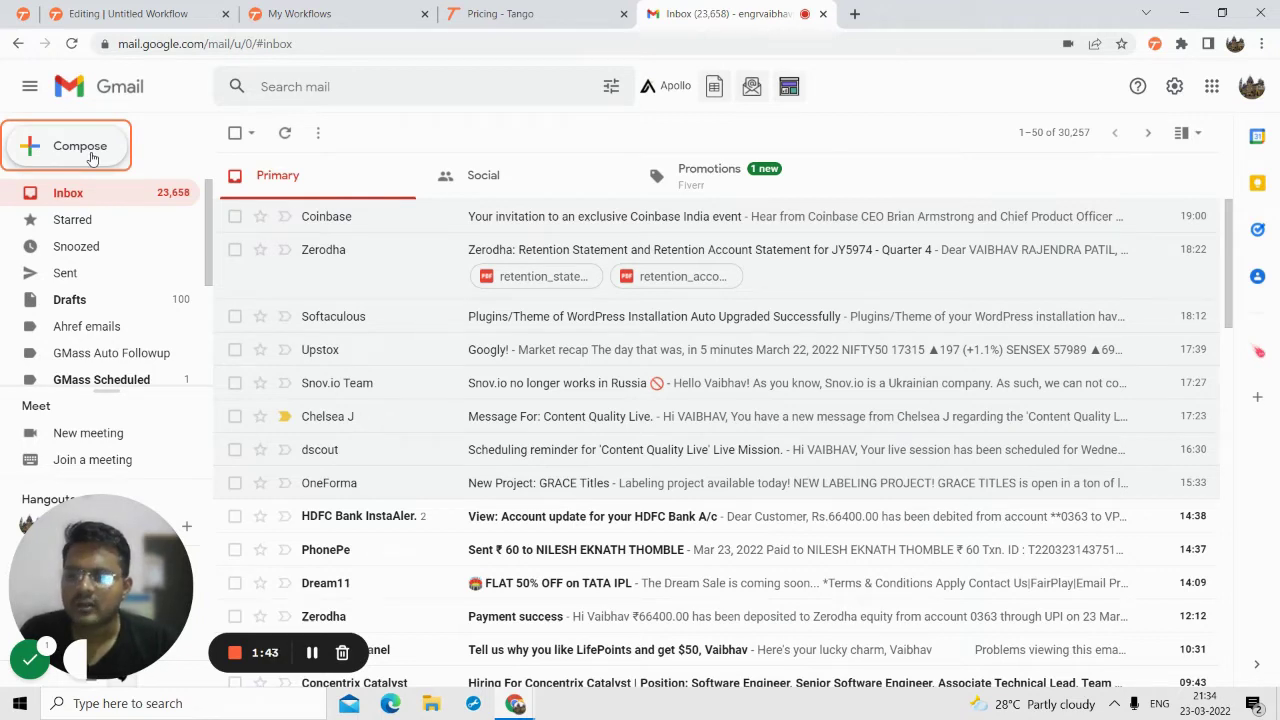
- Compose a new email addressed to the recipient's Gmail address
click(91, 157)
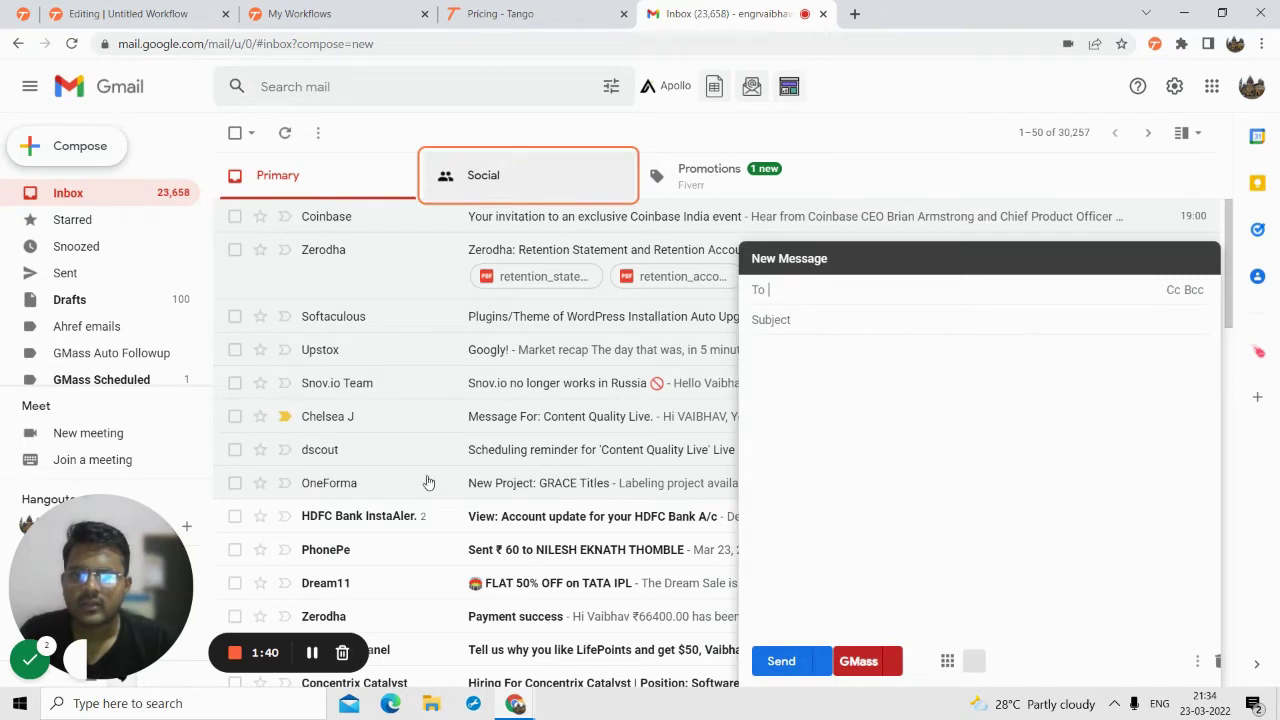
mouse_move(119, 672)
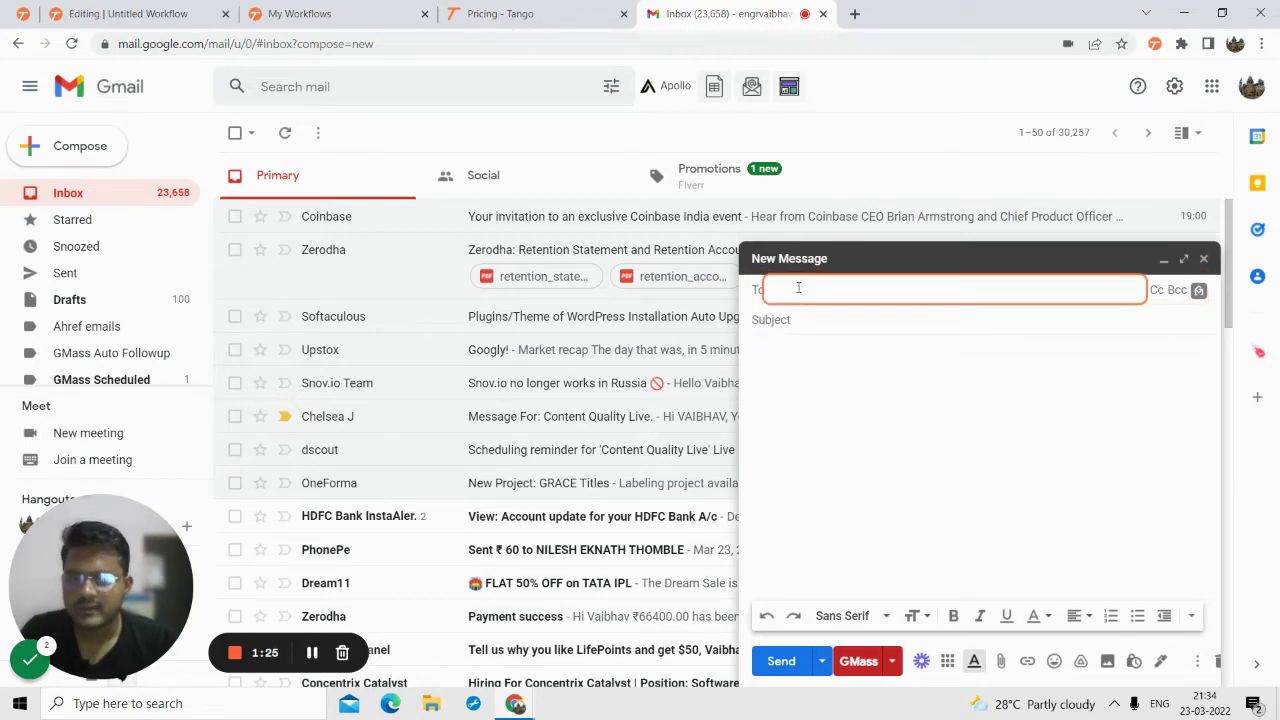
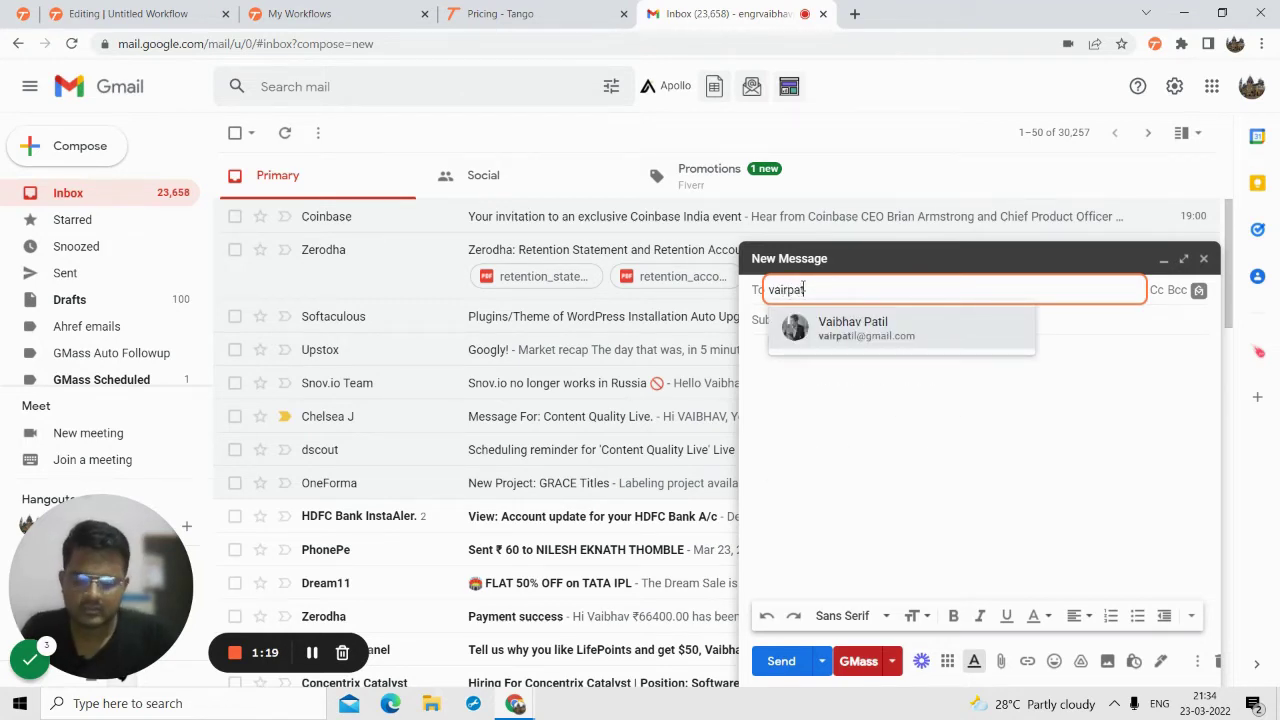
key(ctrl+v)
key(Tab)
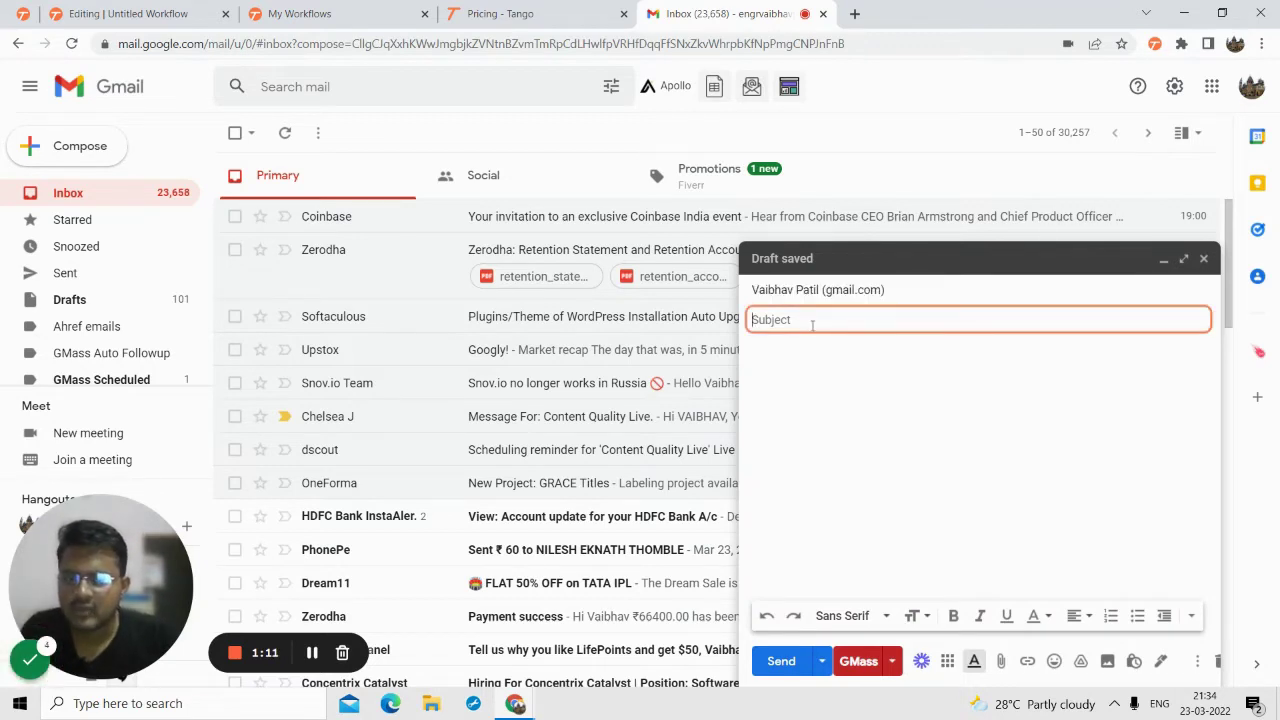
- Add the subject 'Testing Tango 1.1' and a short greeting to the recipient, then send it
text(Testing Tango)
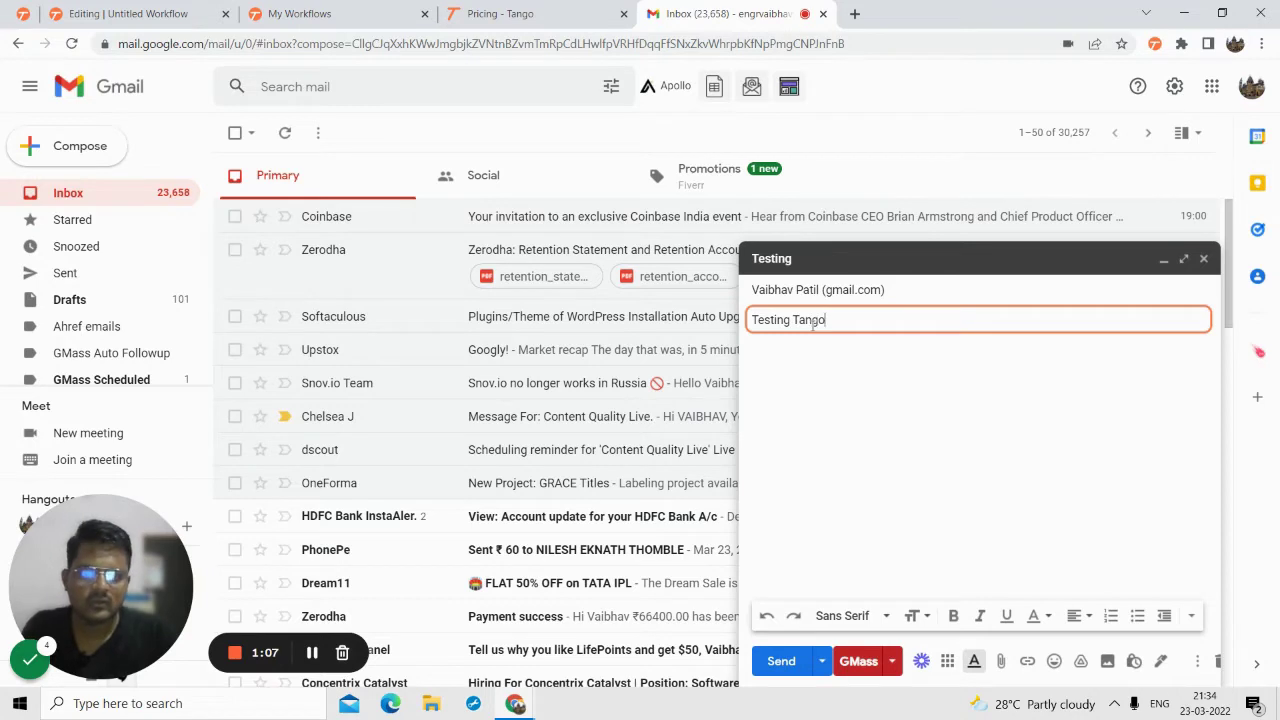
click(810, 388)
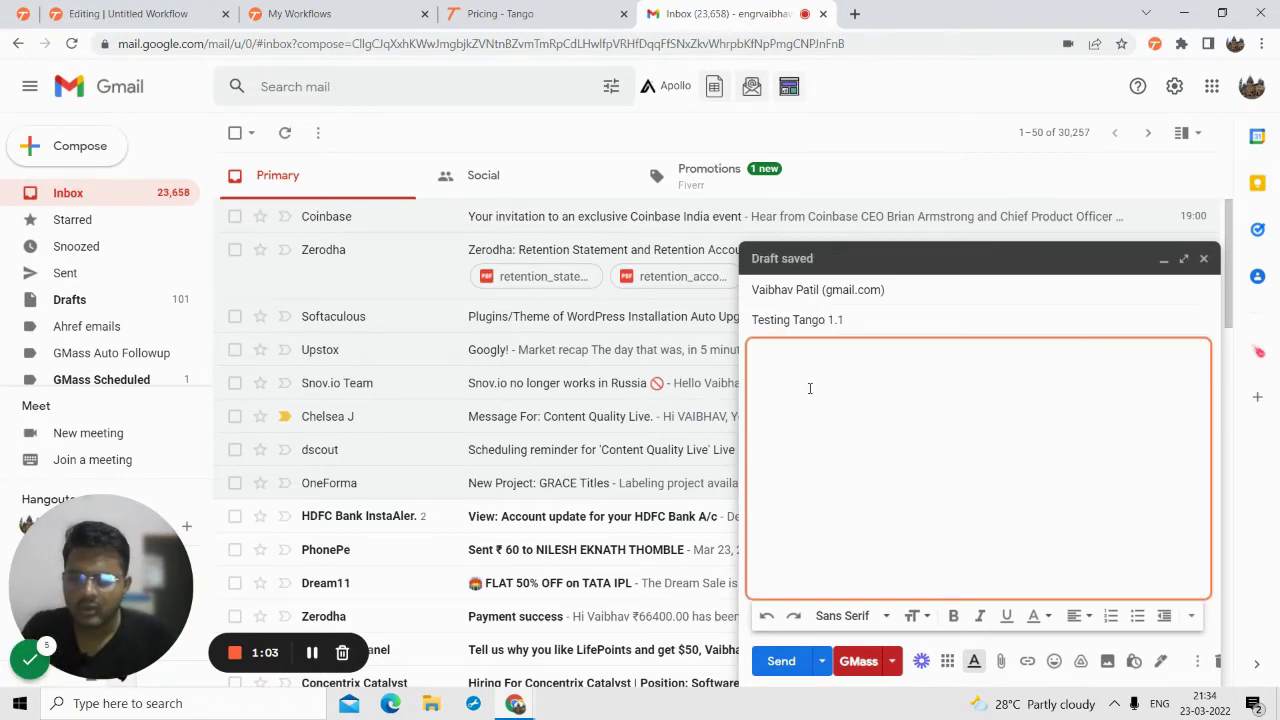
key(Tab)
key(shift+Tab)
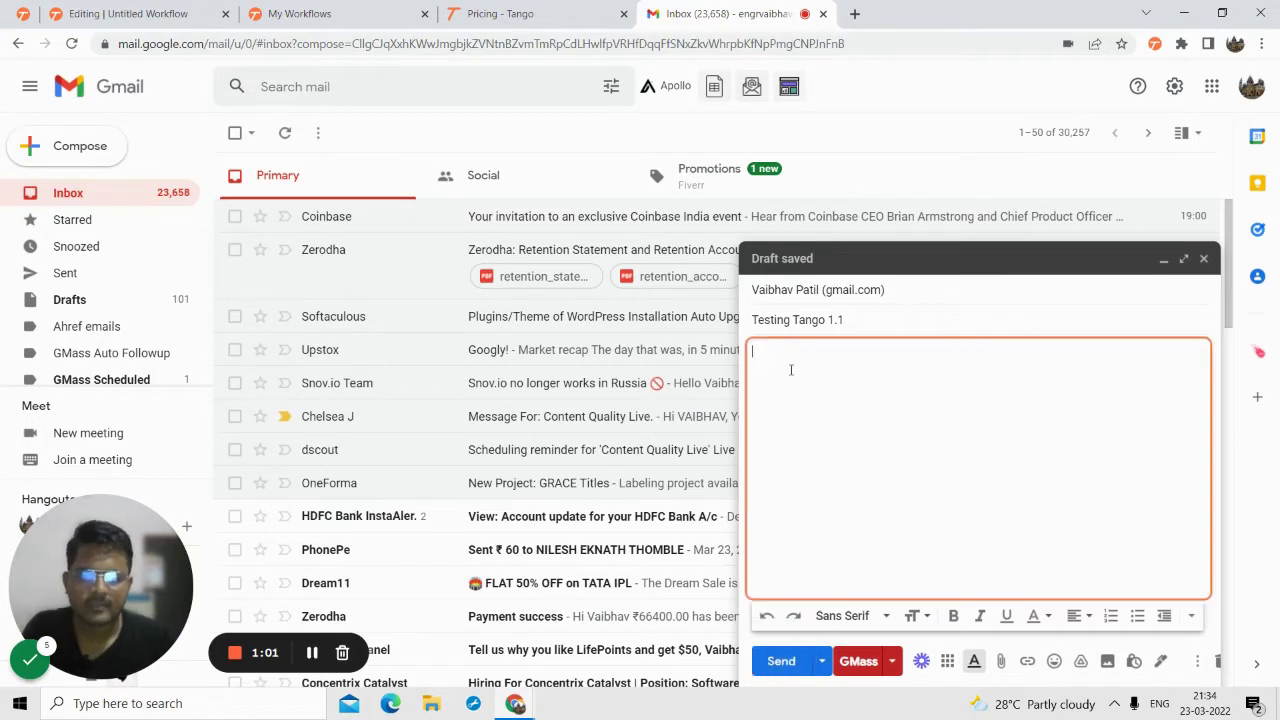
text(Hello Vaibhav)
key(BackSpace)
key(BackSpace)
key(BackSpace)
key(BackSpace)
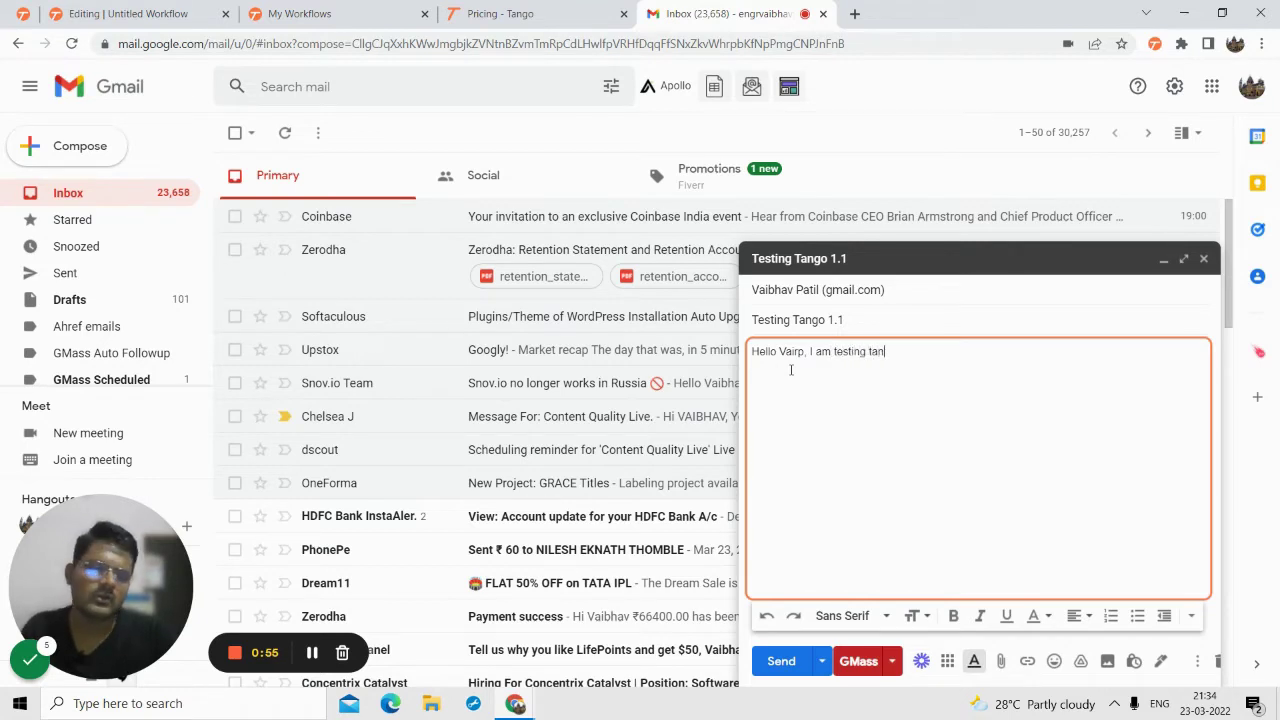
key(BackSpace)
key(BackSpace)
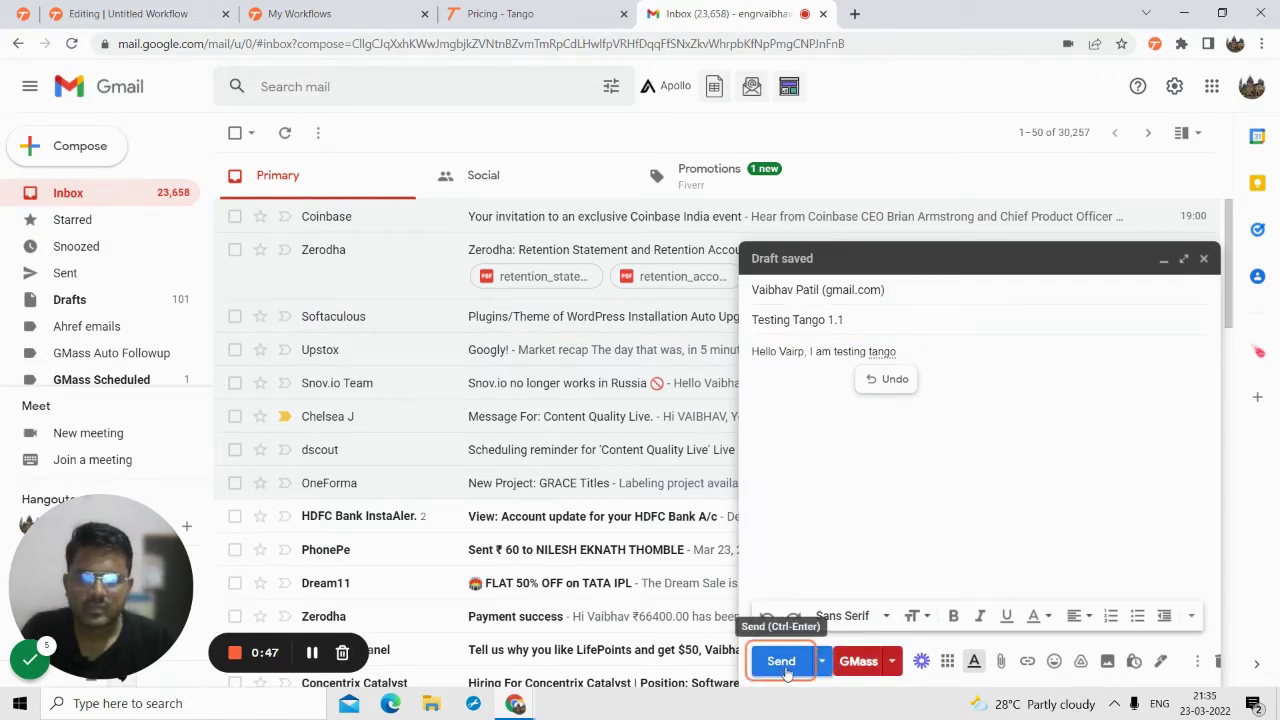
click(781, 662)
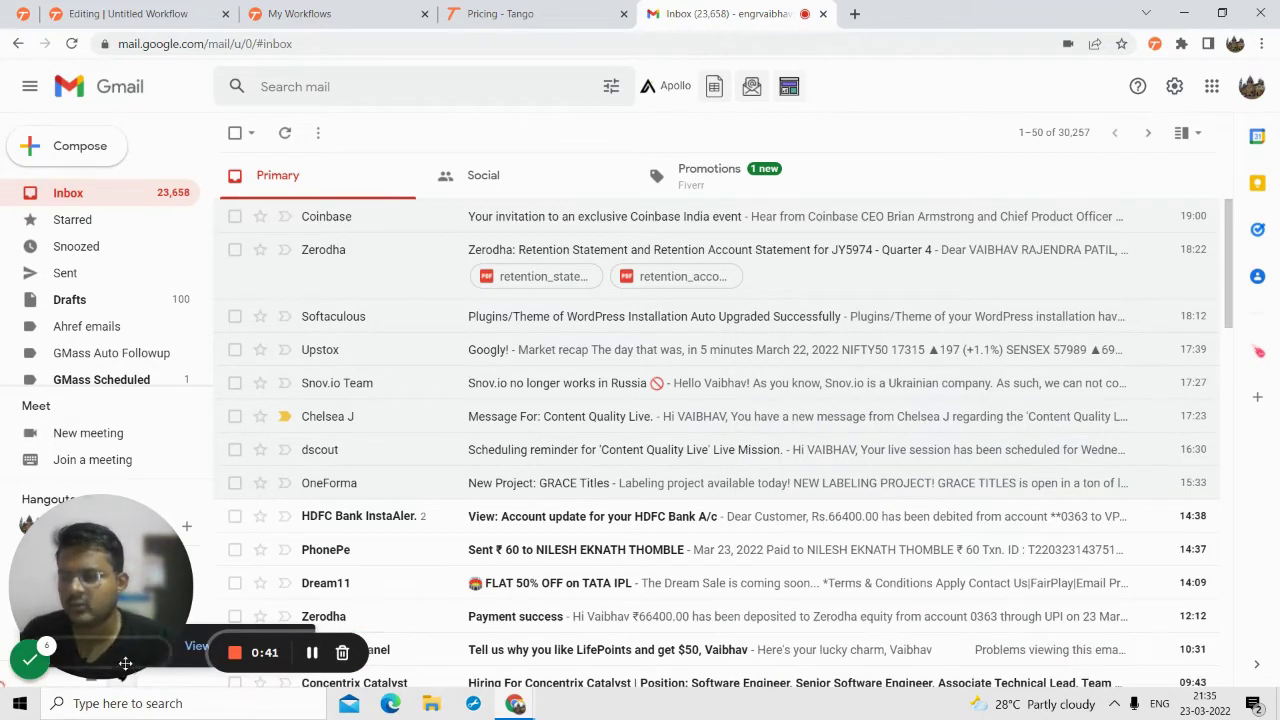
mouse_move(58, 655)
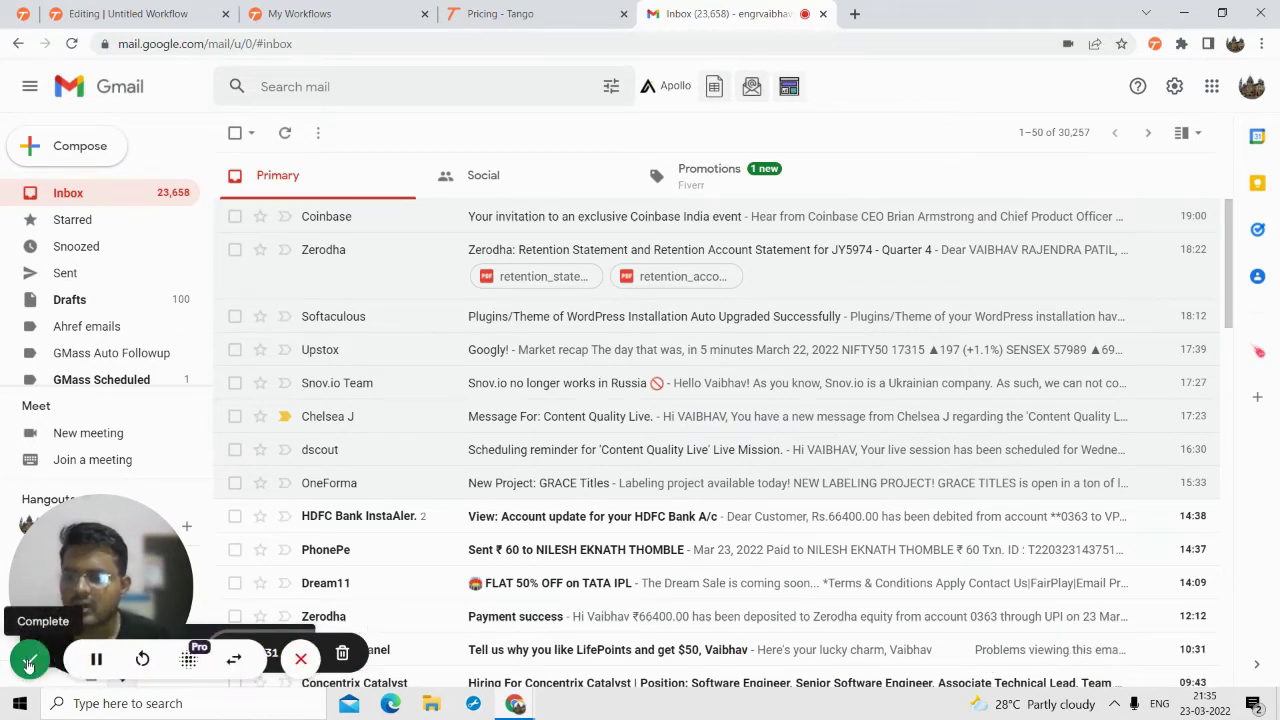
- Complete the capture to generate the 'Workflow with Google' guide
click(29, 663)
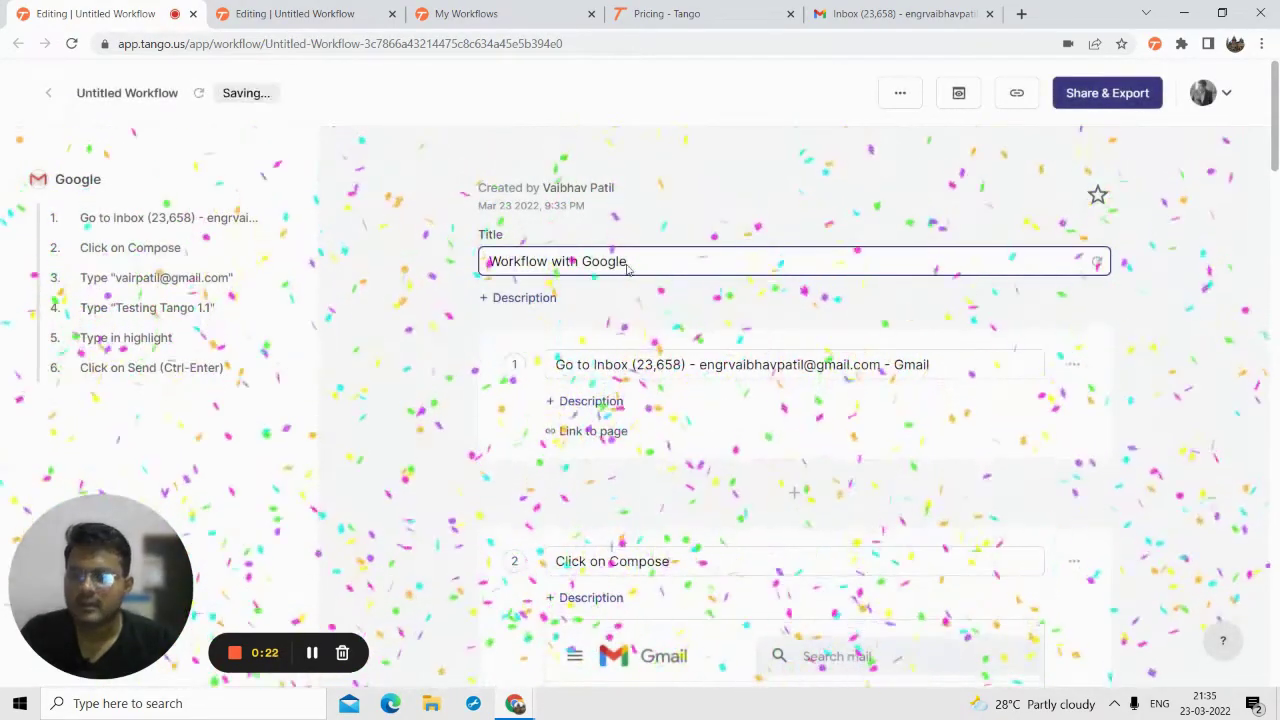
scroll(628, 289, down, 1)
scroll(628, 289, down, 3)
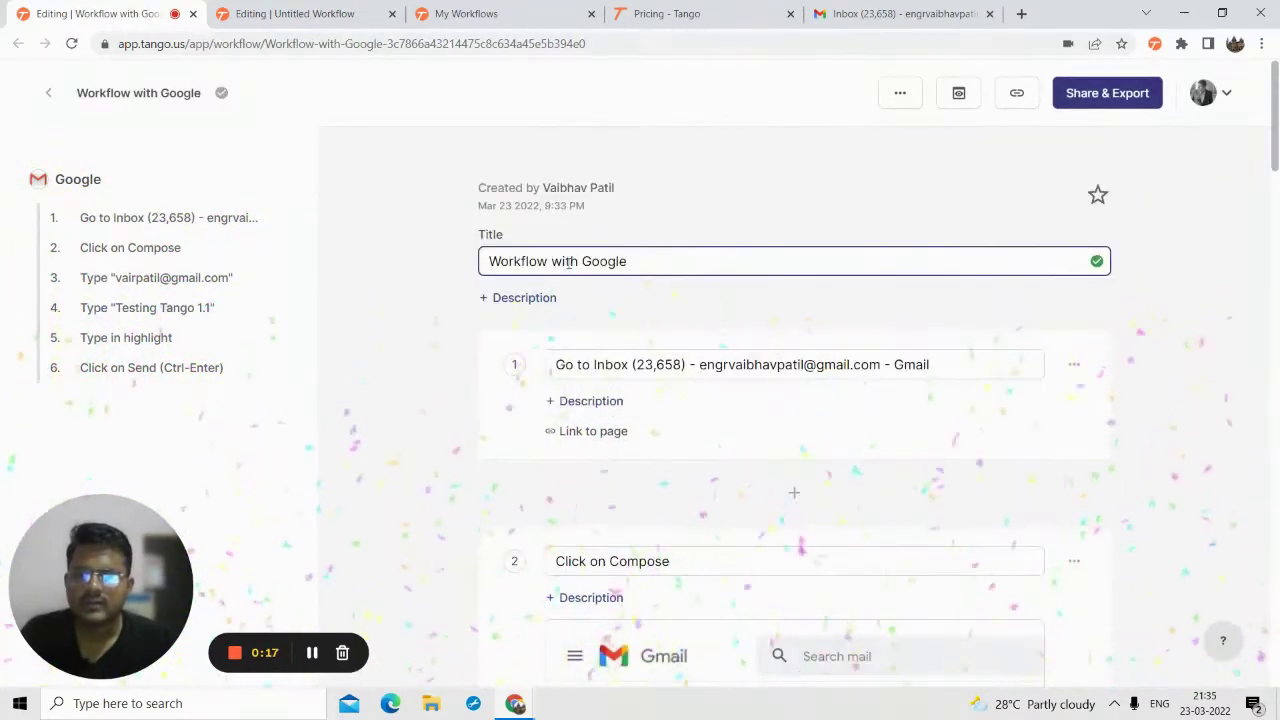
triple_click(551, 262)
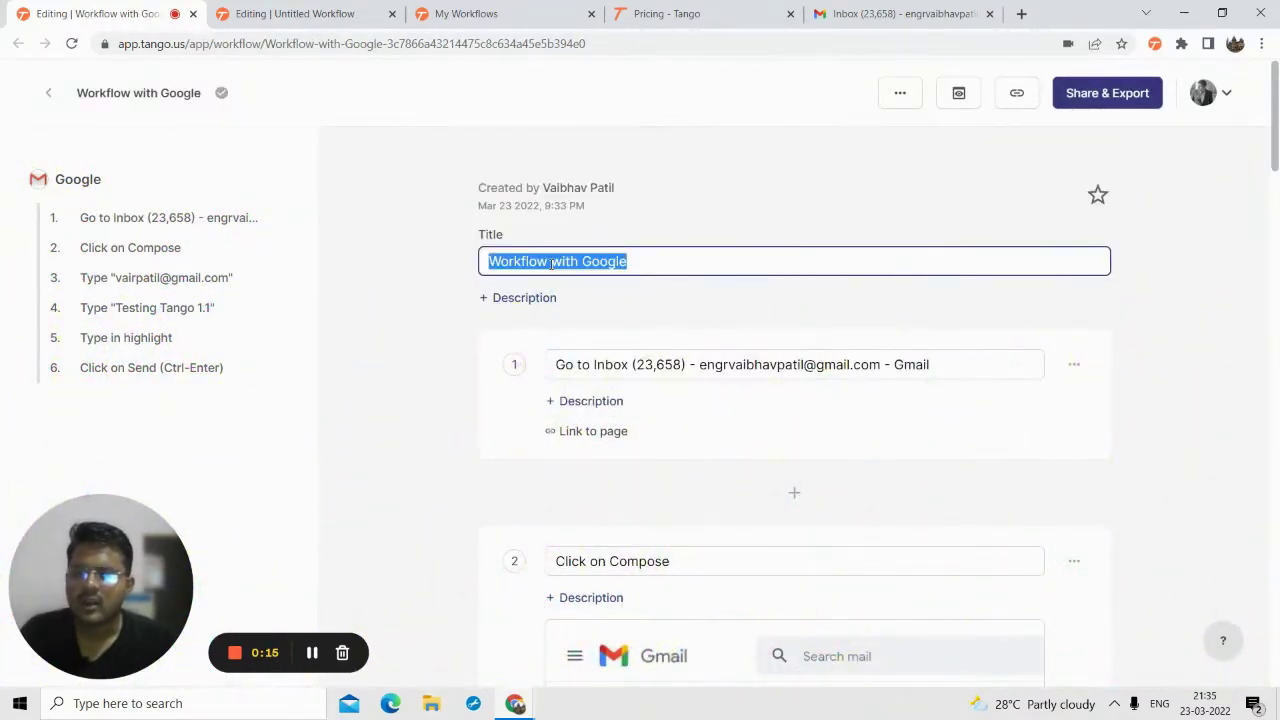
- Scroll through the six generated steps, from opening the inbox to clicking Send
scroll(657, 414, down, 5)
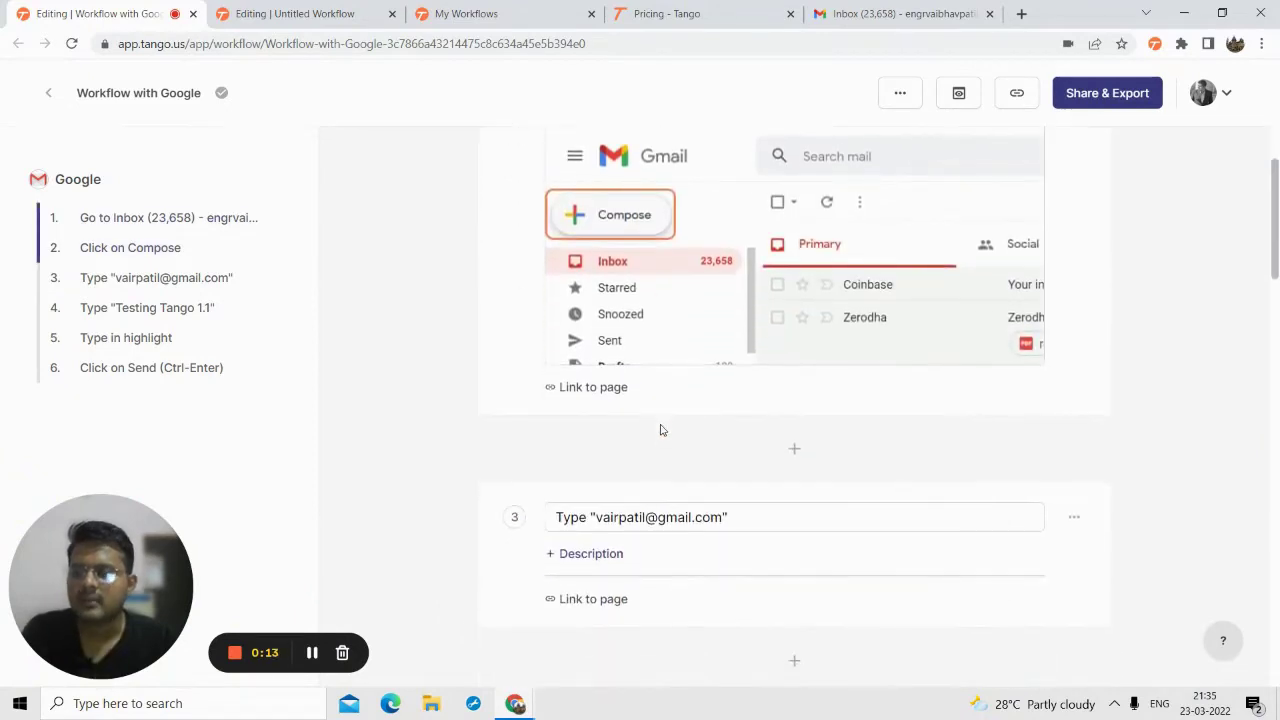
scroll(660, 430, up, 3)
scroll(694, 451, down, 4)
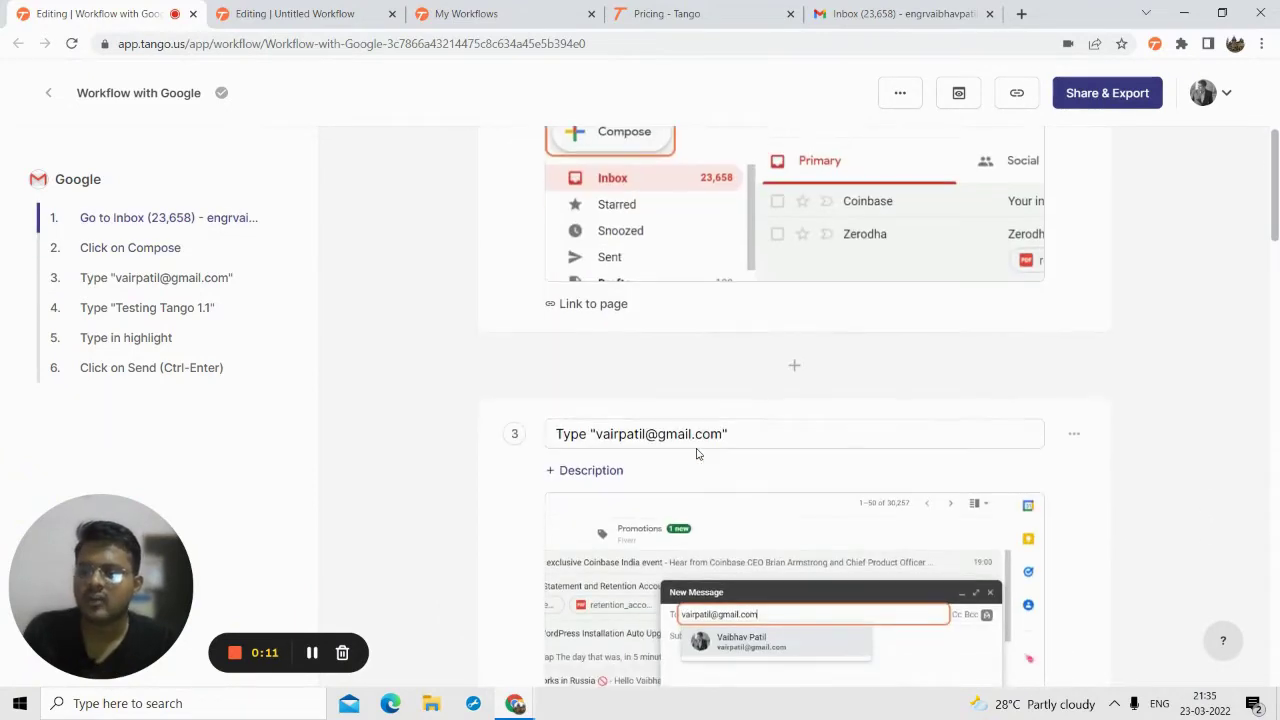
scroll(690, 450, up, 3)
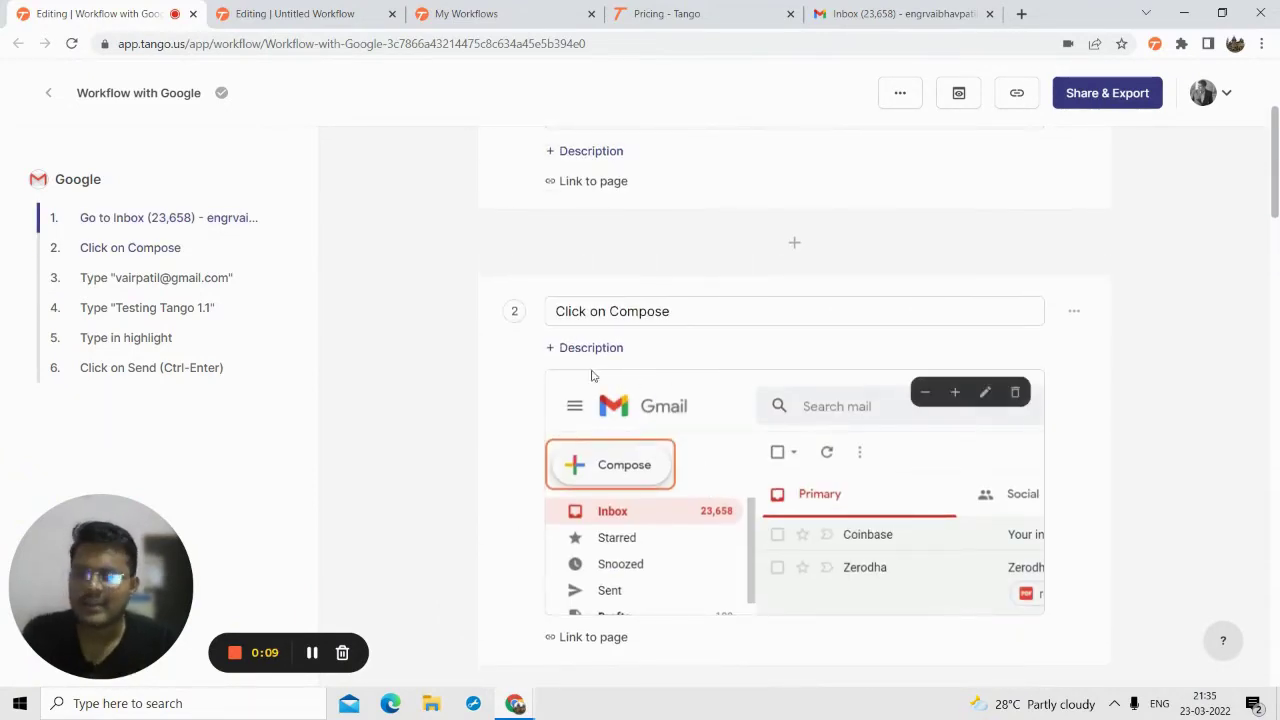
scroll(600, 380, down, 3)
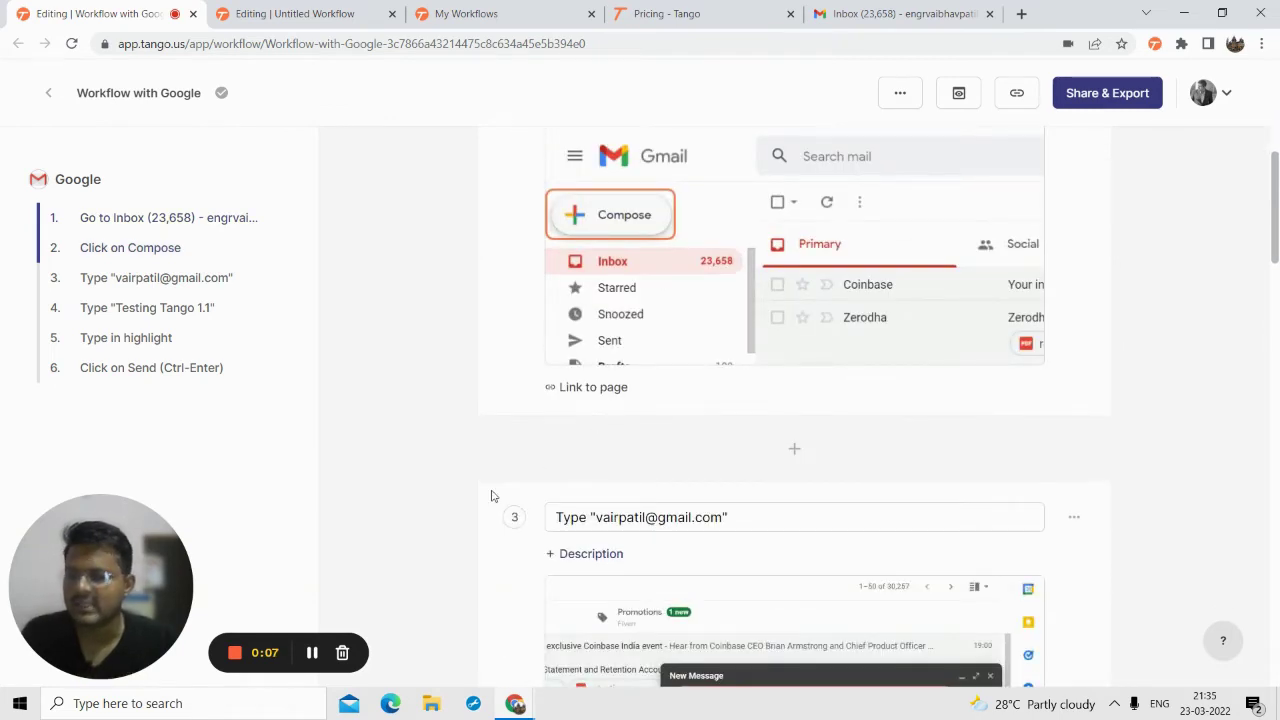
scroll(553, 540, up, 5)
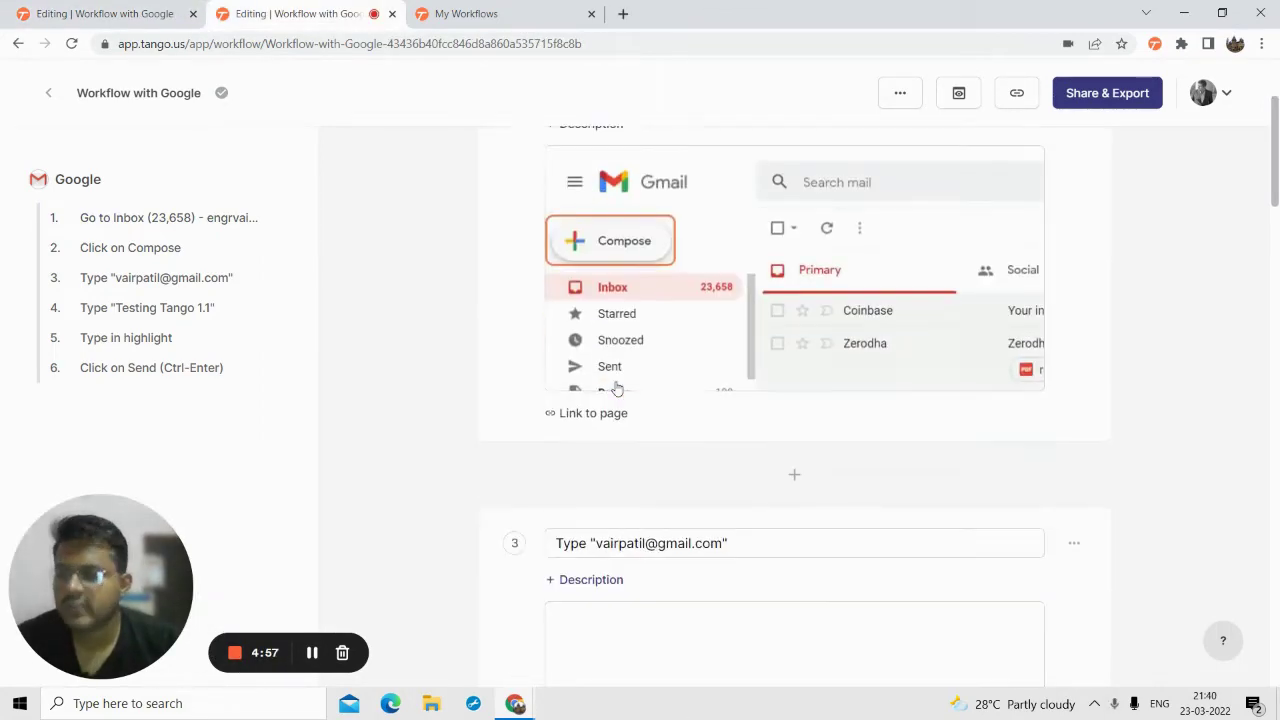
scroll(587, 321, down, 10)
scroll(610, 387, down, 6)
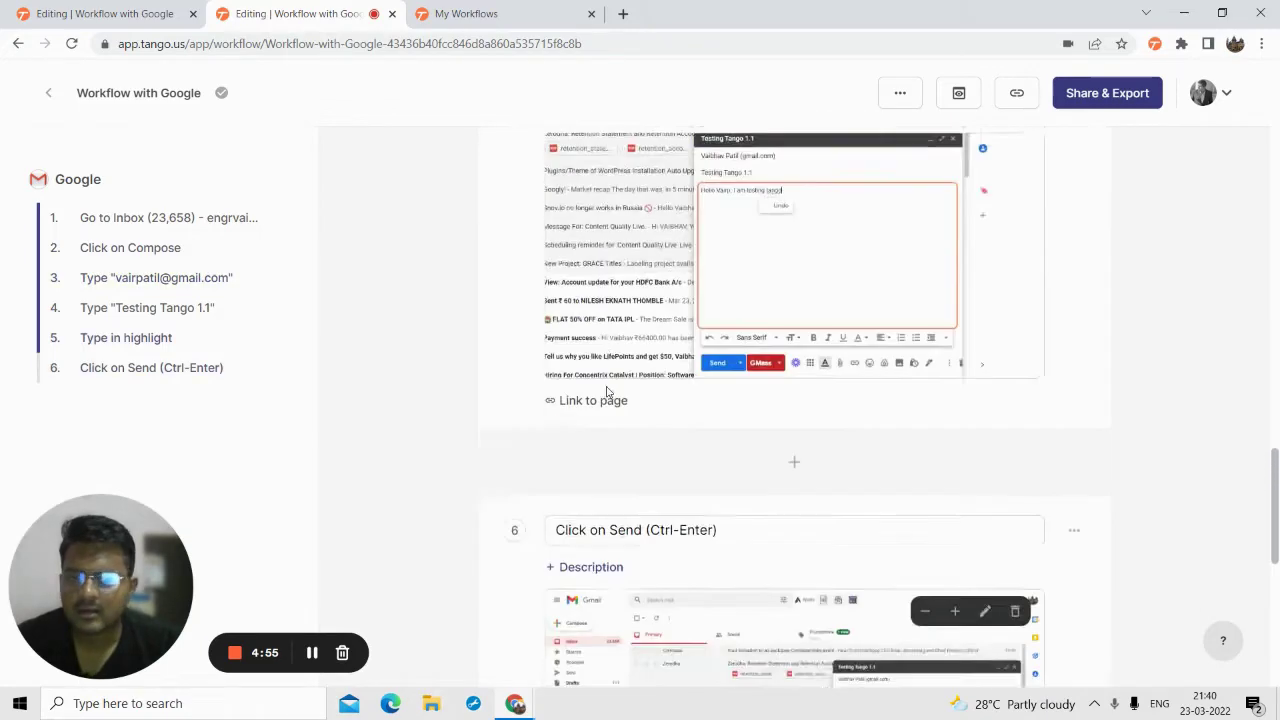
scroll(606, 390, down, 2)
scroll(606, 390, down, 3)
scroll(606, 390, up, 10)
scroll(604, 390, up, 8)
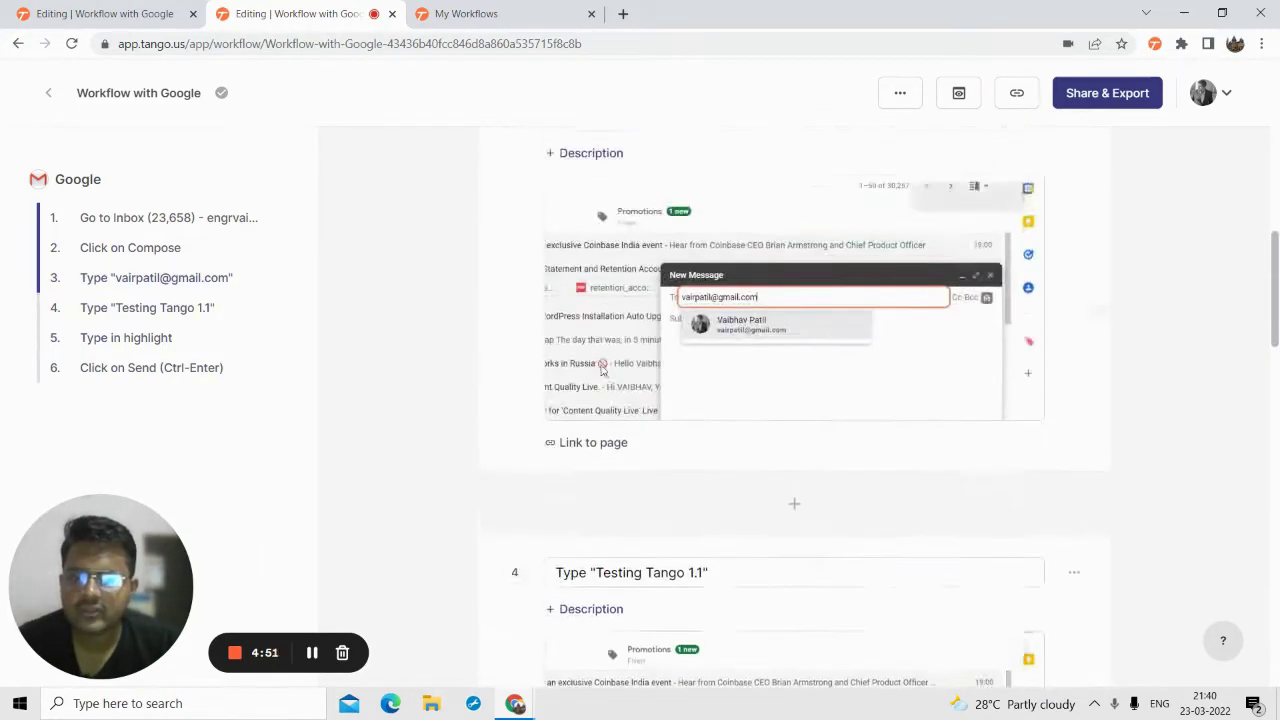
scroll(608, 365, up, 5)
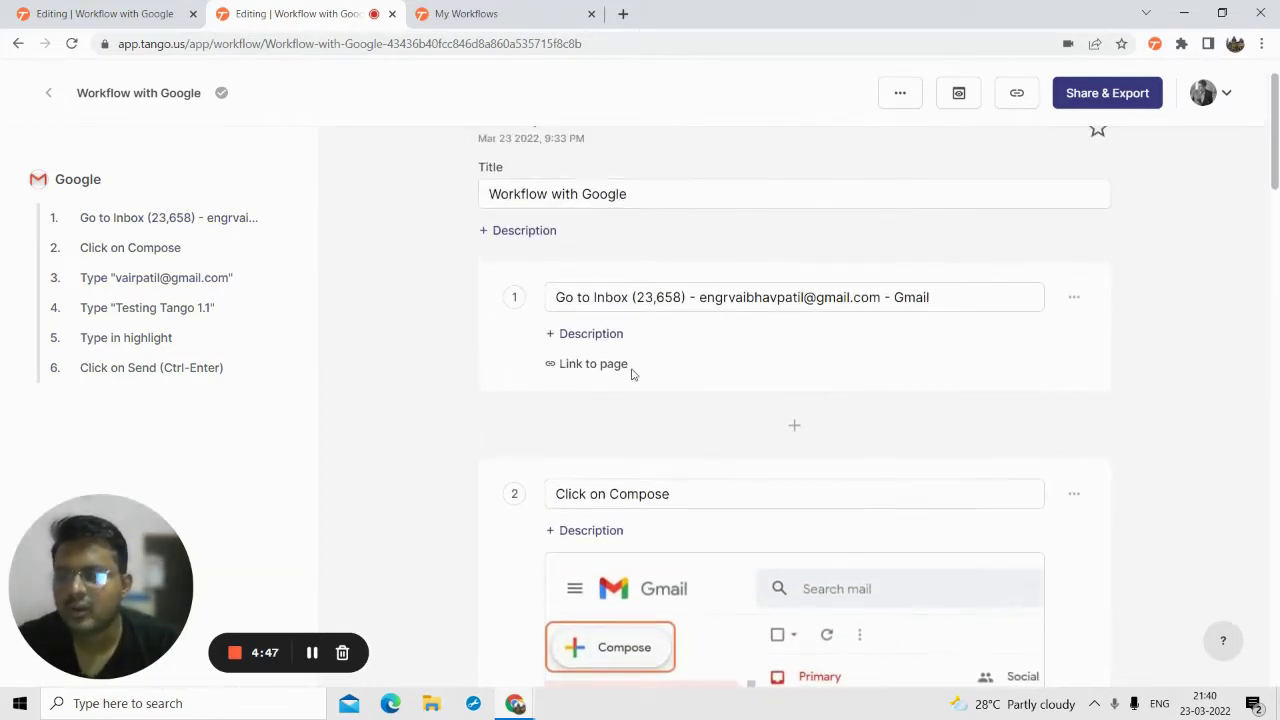
scroll(632, 373, up, 1)
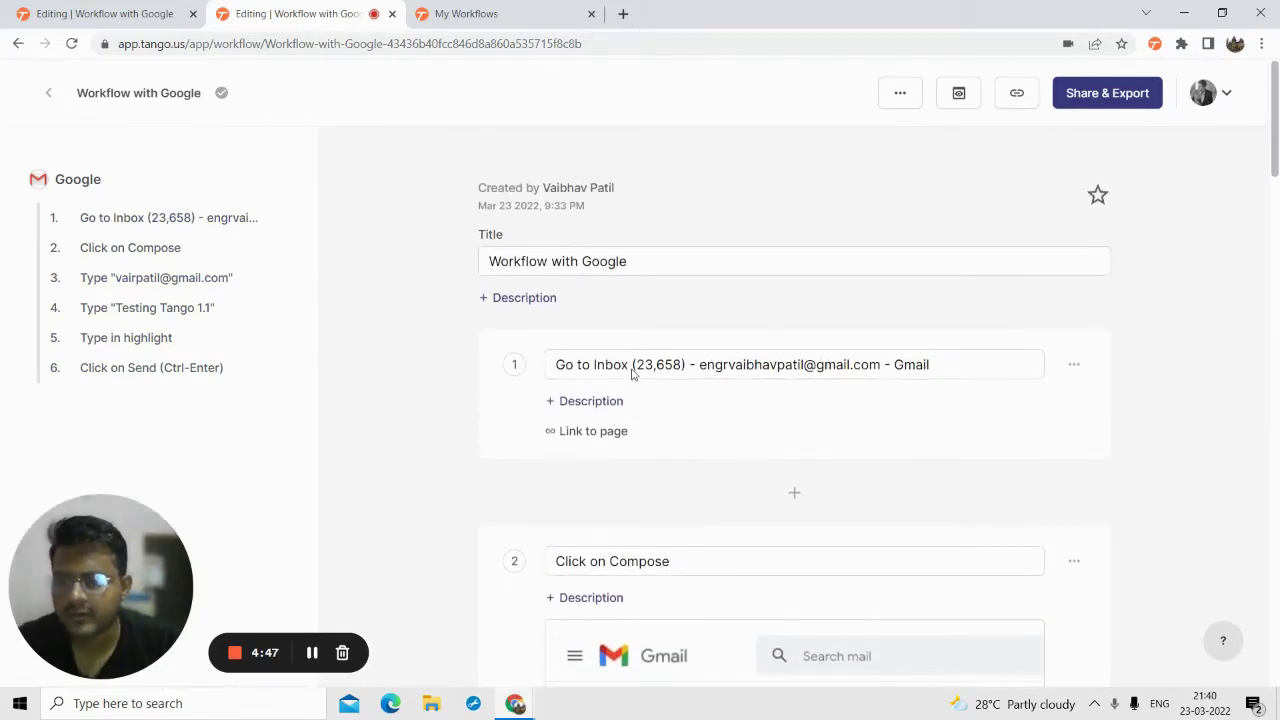
- Replace the title 'Workflow with Google' with 'How to Send Email Using Gmail'
double_click(609, 264)
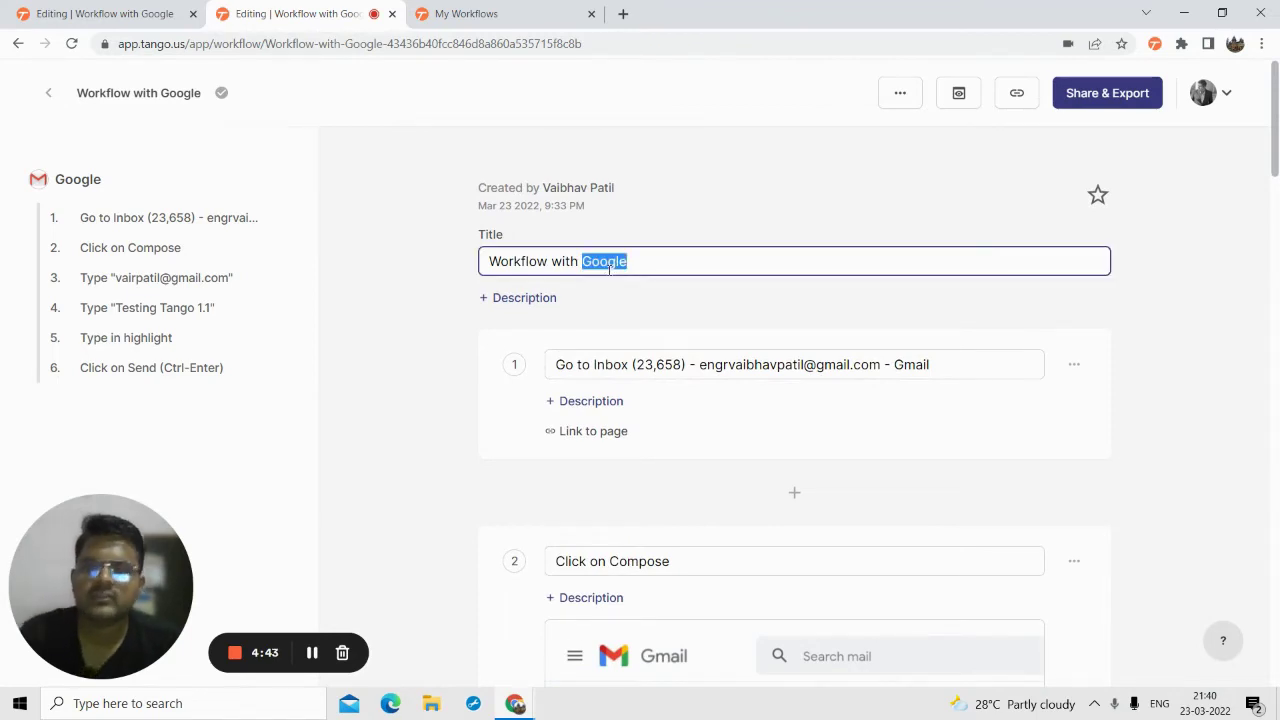
key(ctrl+a)
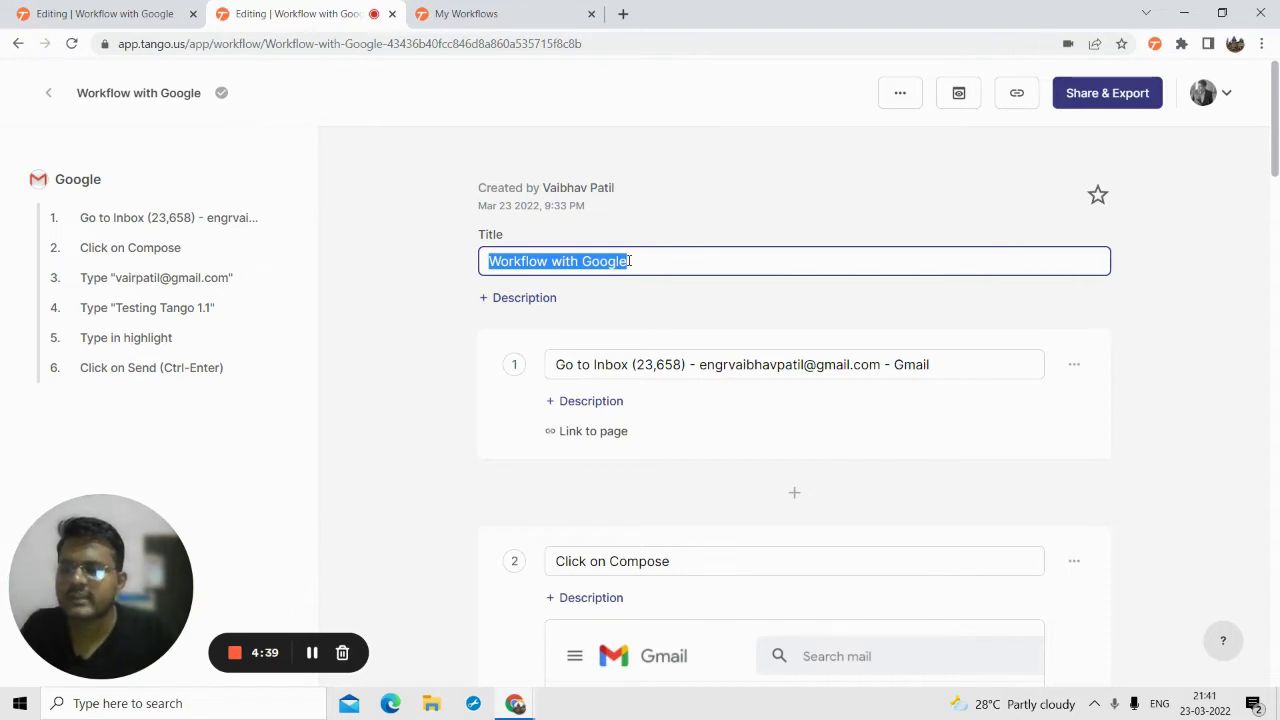
text(How to S)
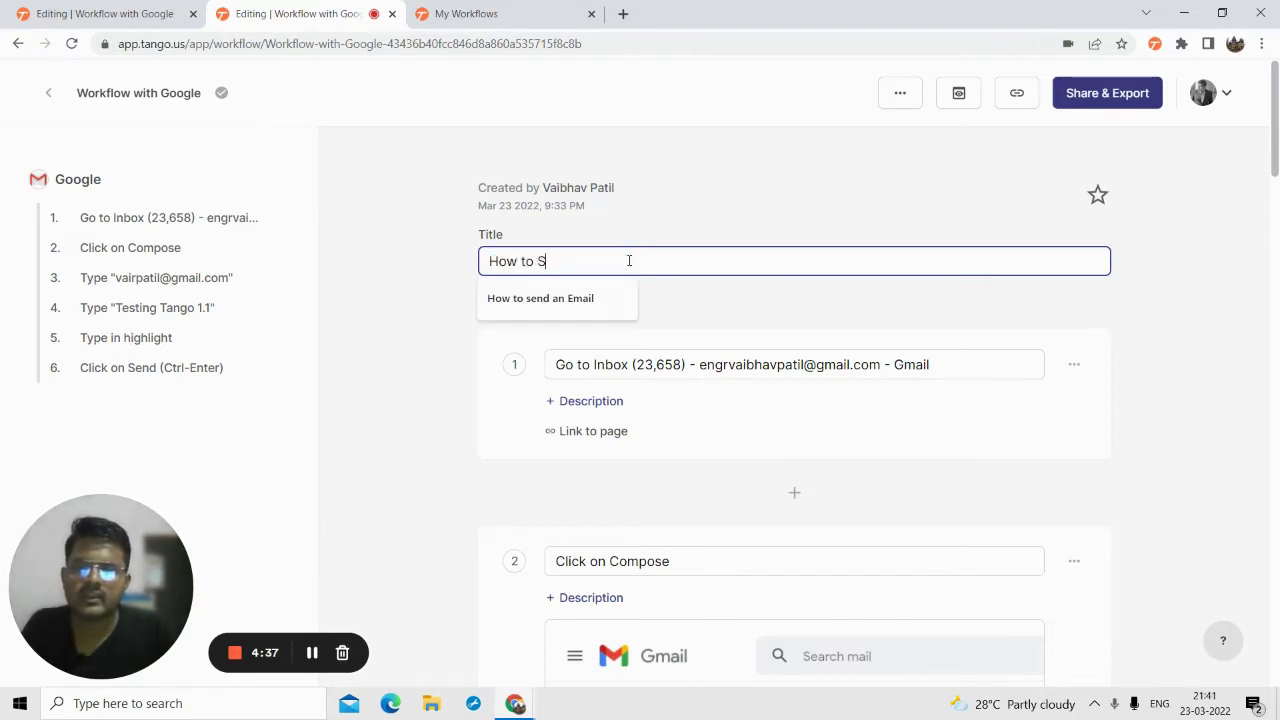
text(end Email)
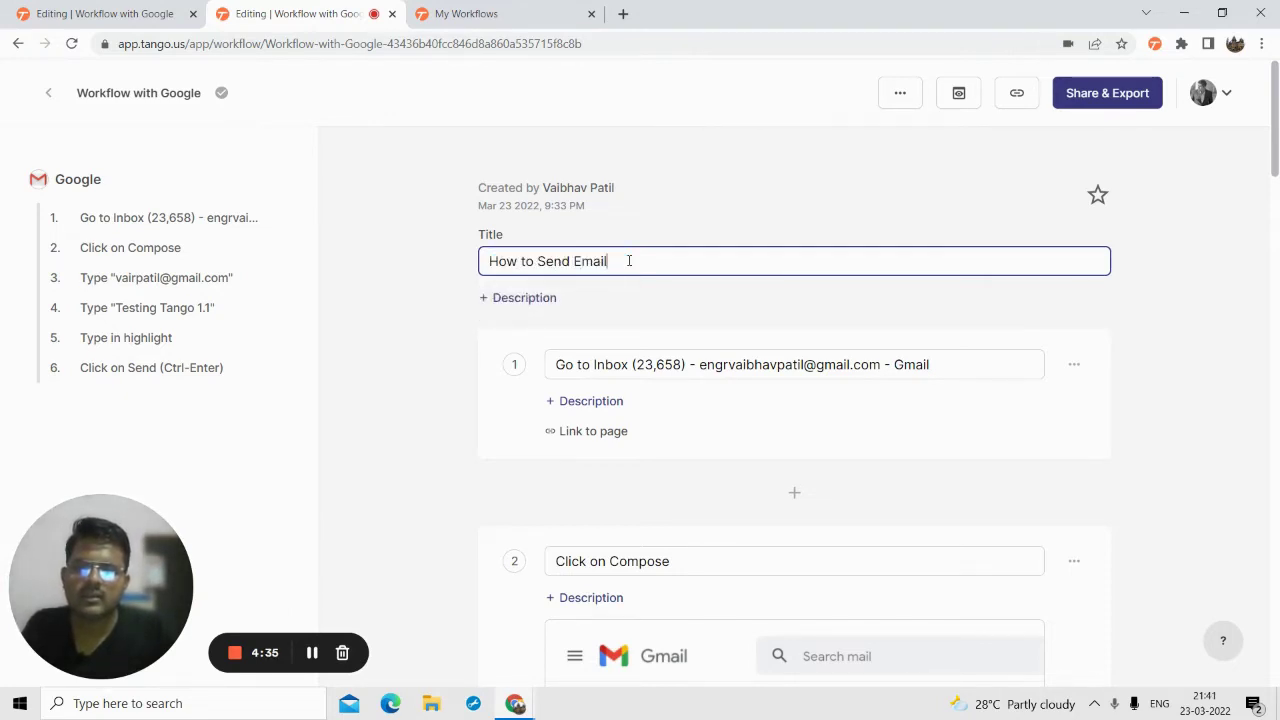
text( Using Gmasil)
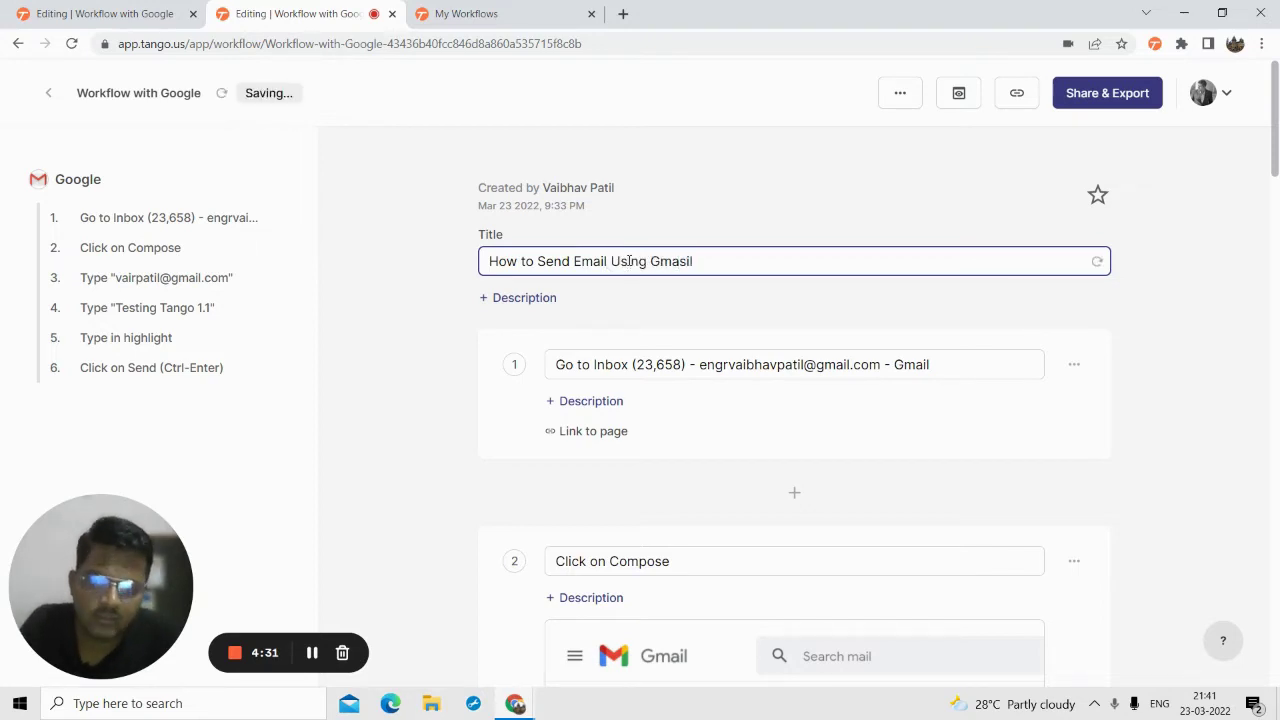
key(BackSpace)
key(BackSpace)
key(BackSpace)
text(il)
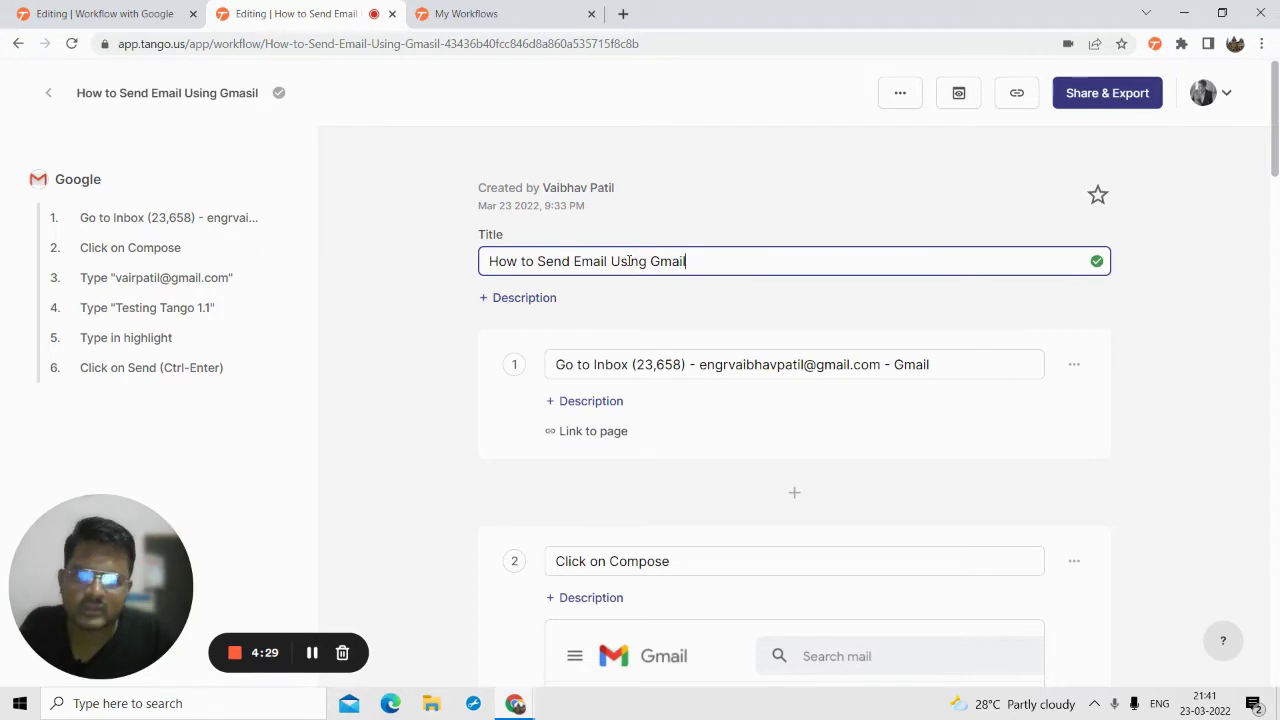
click(520, 298)
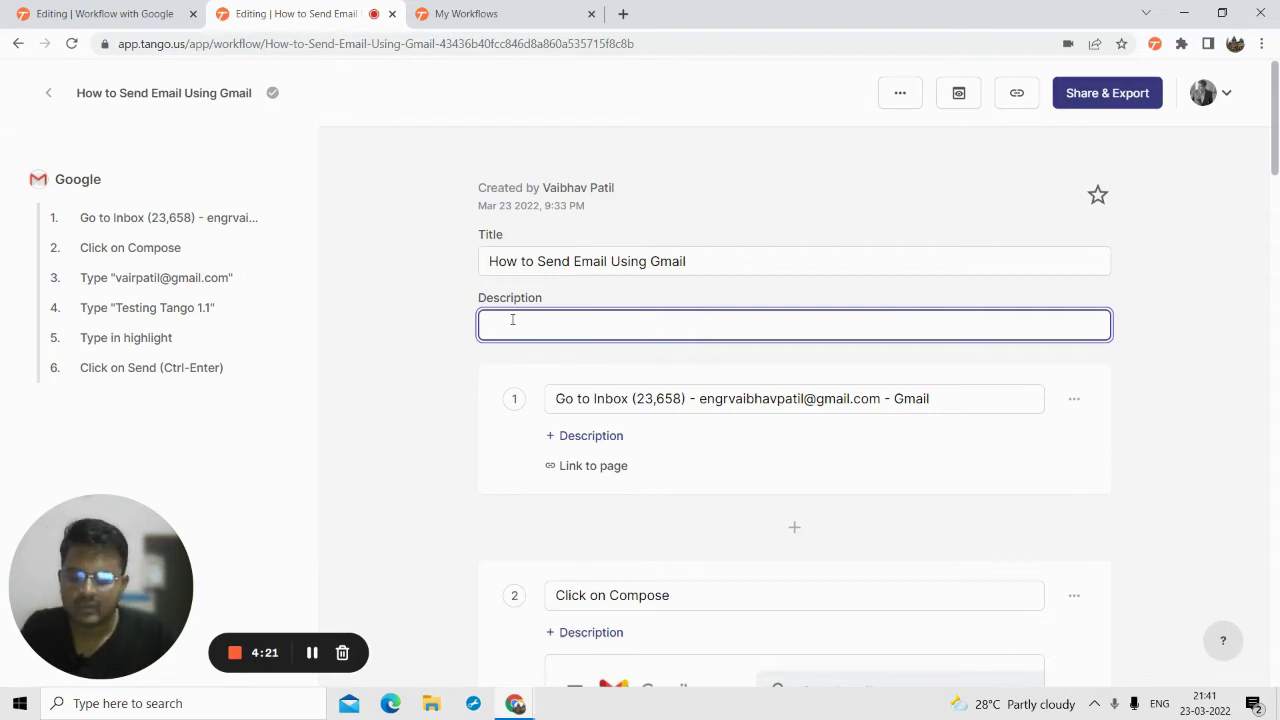
- Fill the description with 'Hello Employees, This is a workflow where I teach how to send an email using gmail.'
text(Hello)
key(BackSpace)
key(BackSpace)
key(BackSpace)
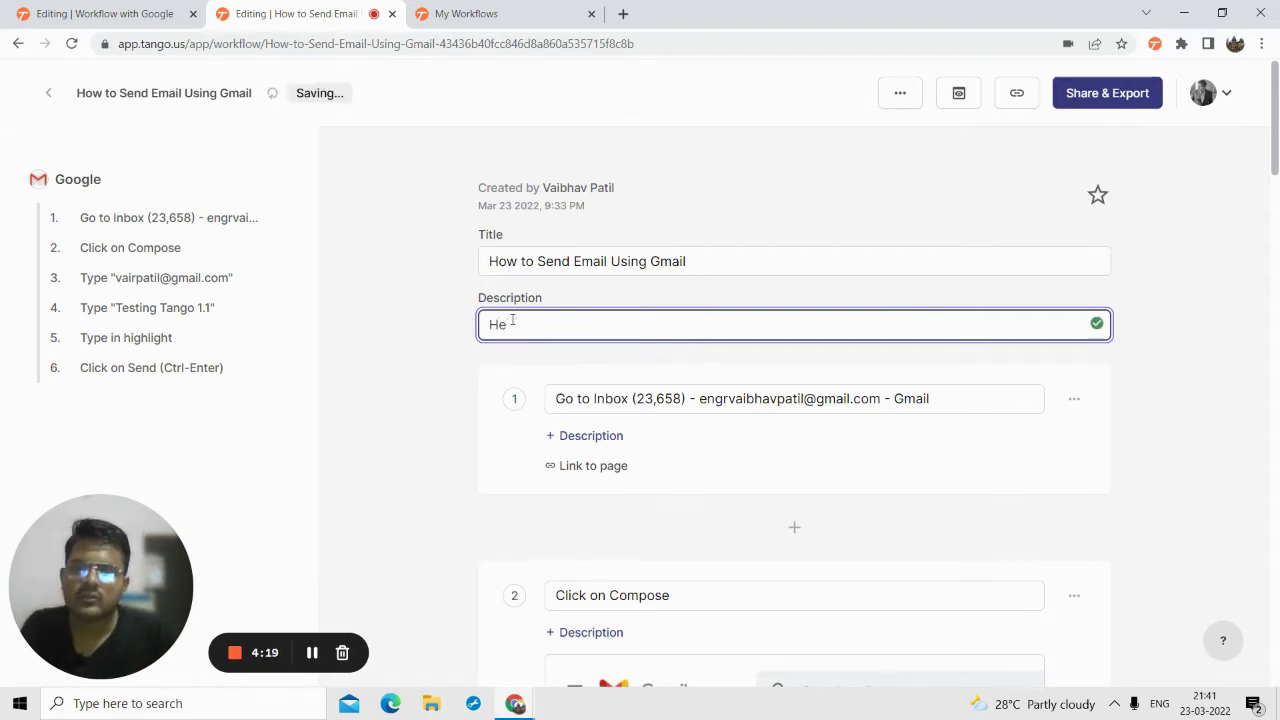
text(ello Employees, Th)
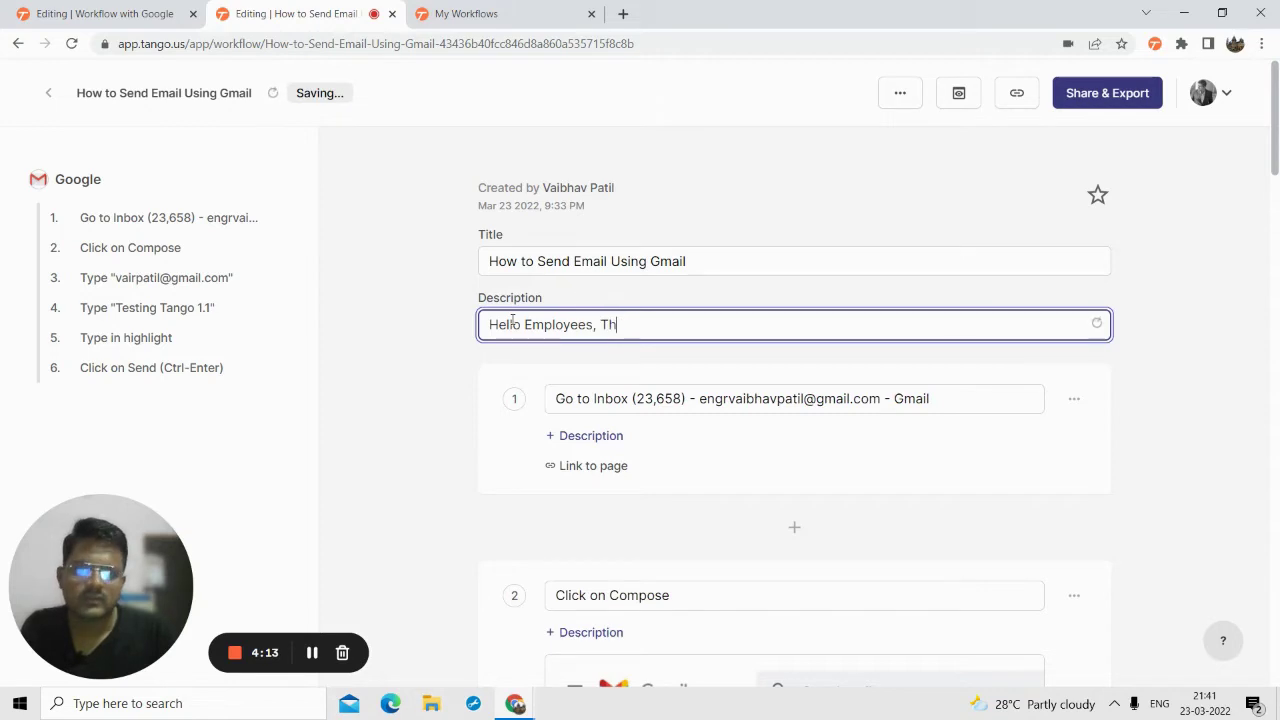
text(is is a workf)
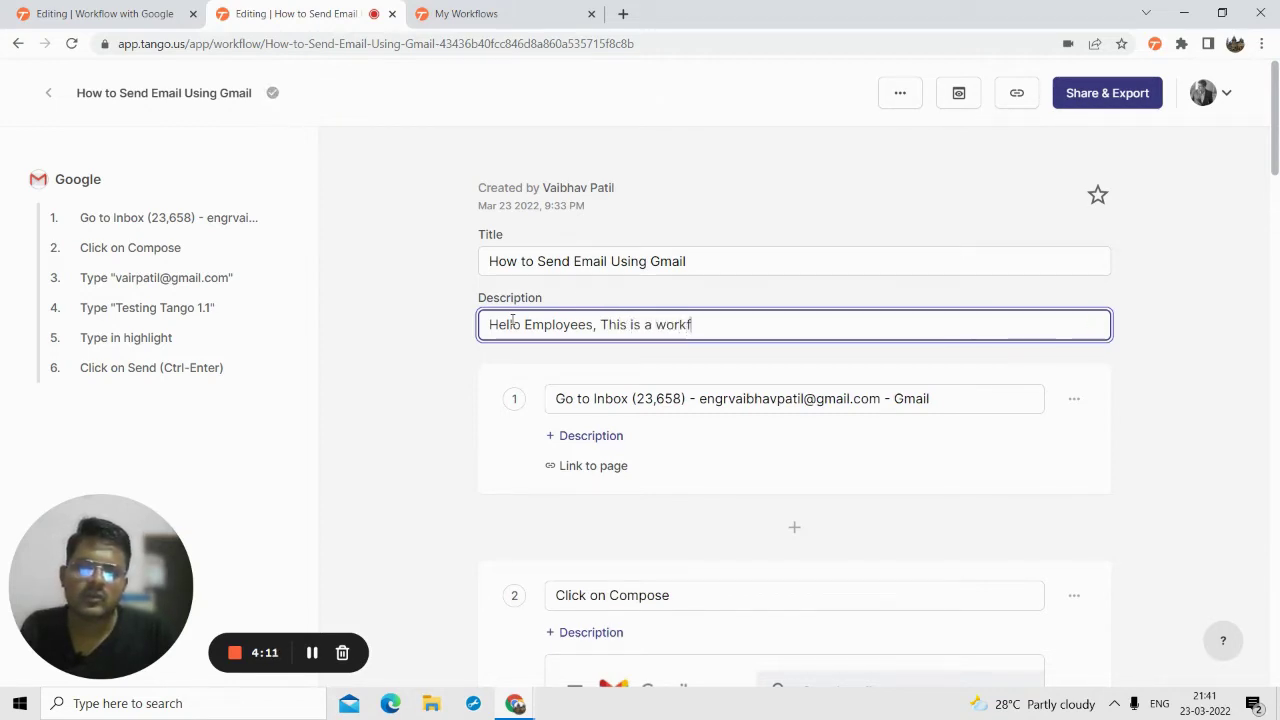
text(low where I )
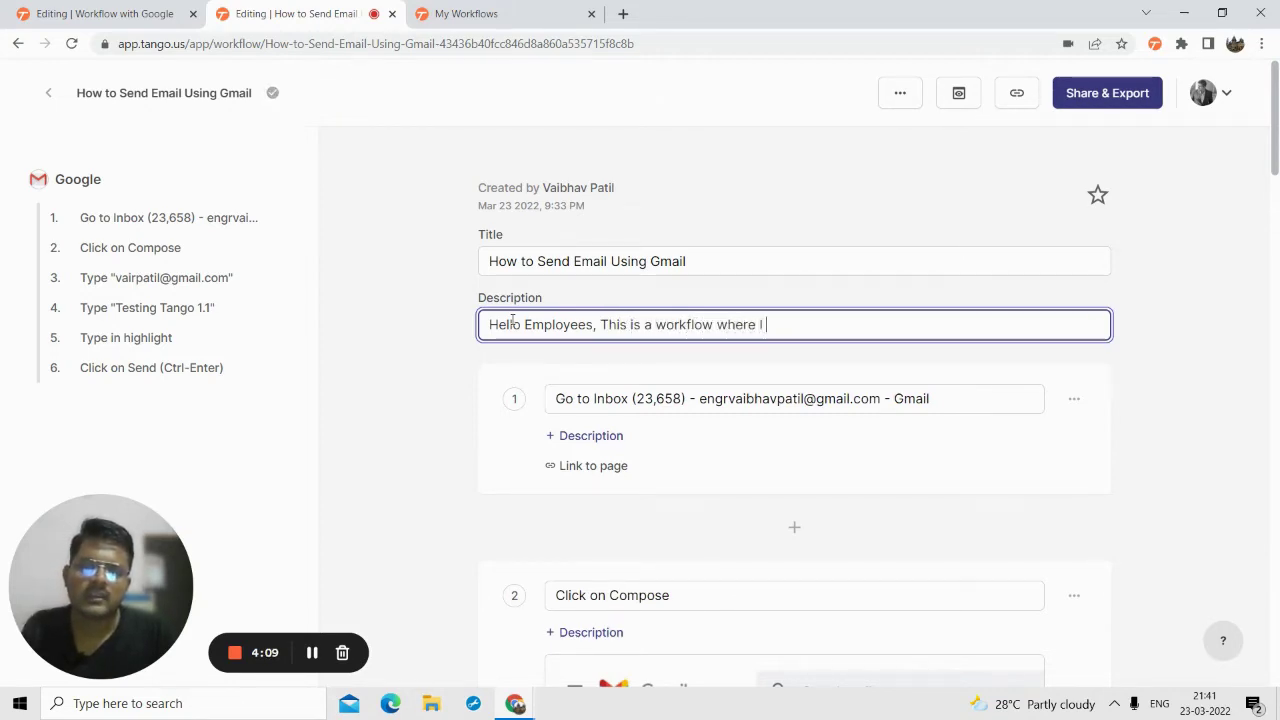
text(teach how to s)
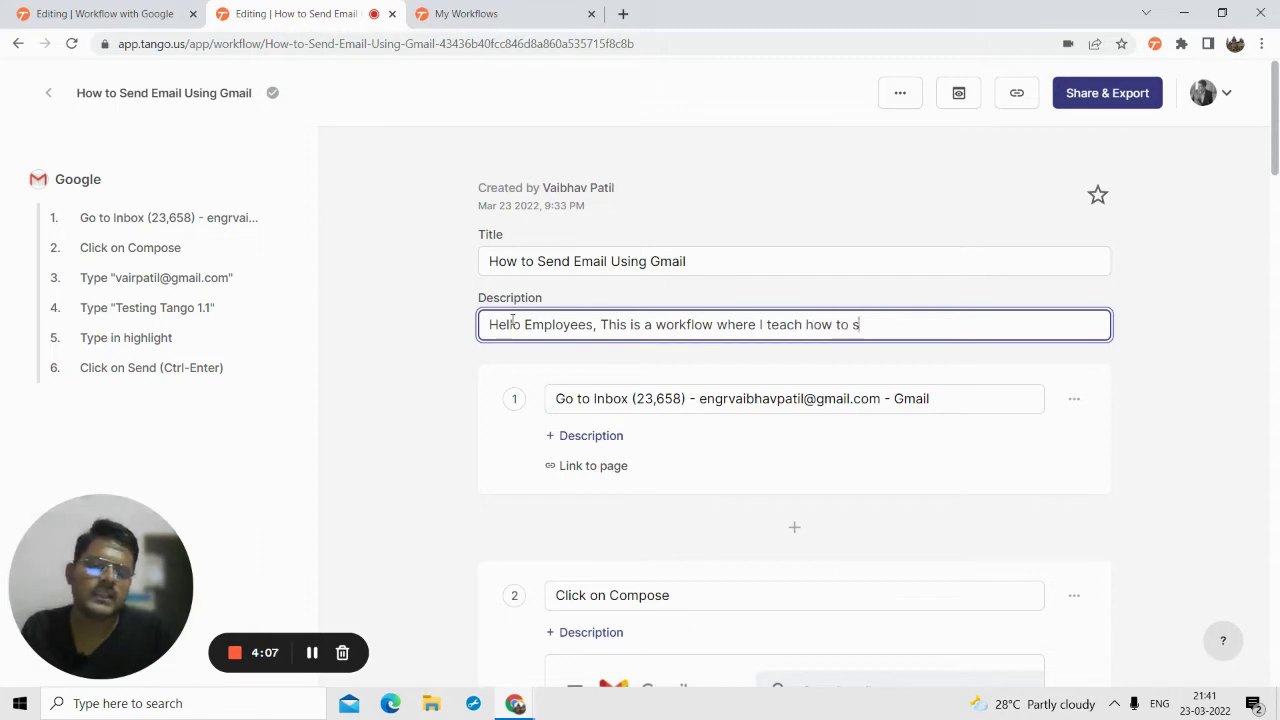
text(end an email )
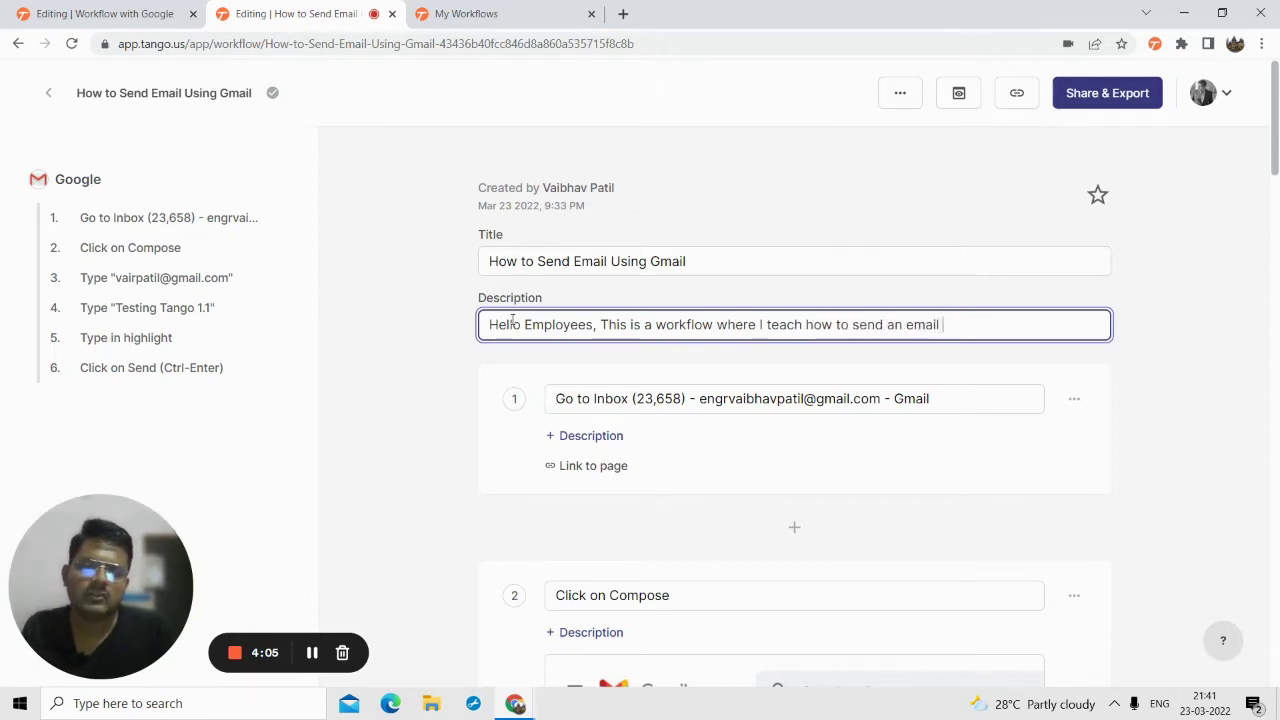
text(using gmail.)
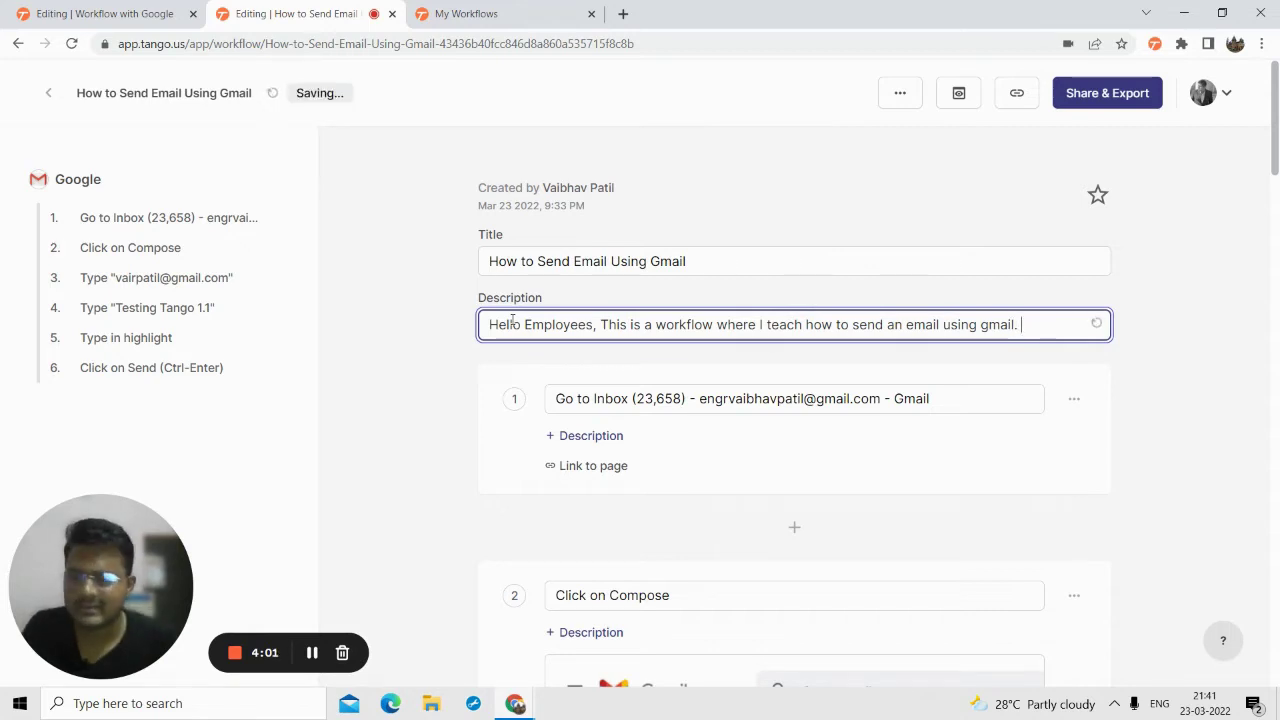
scroll(650, 412, down, 1)
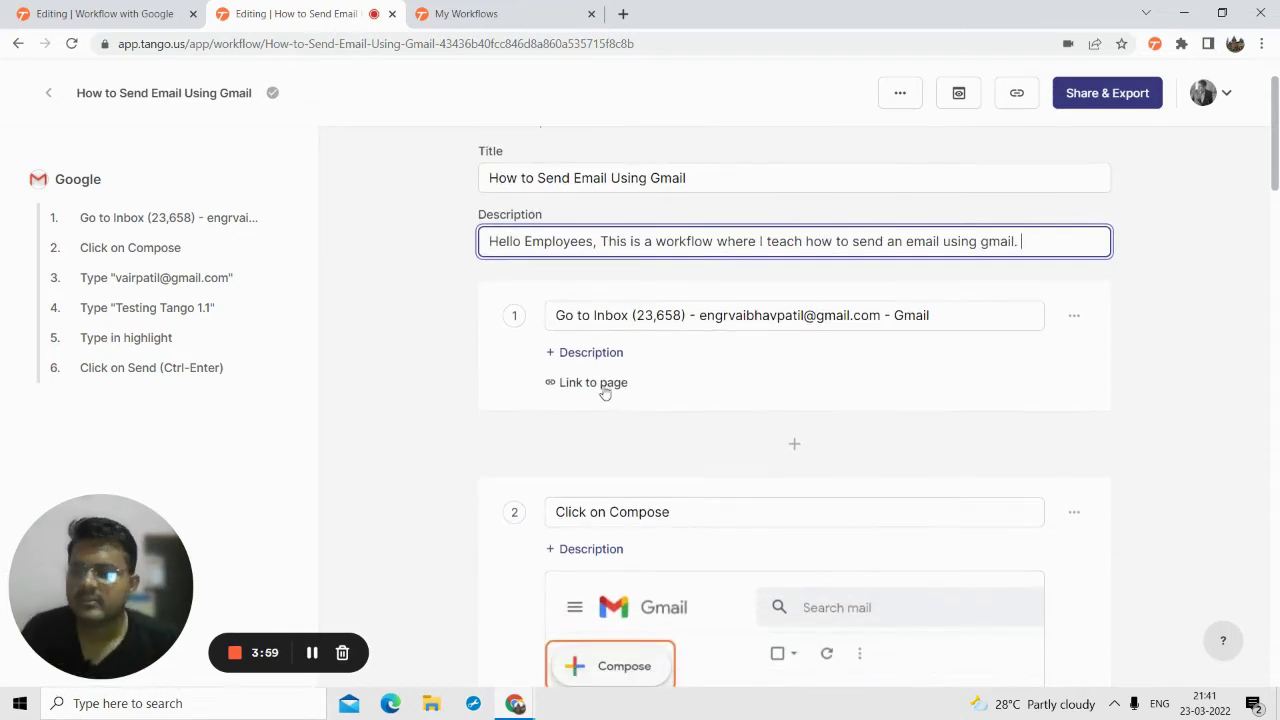
- Retitle step 1 'Go to Gmail.com' with the description 'Visit Gmail website page.'
triple_click(578, 316)
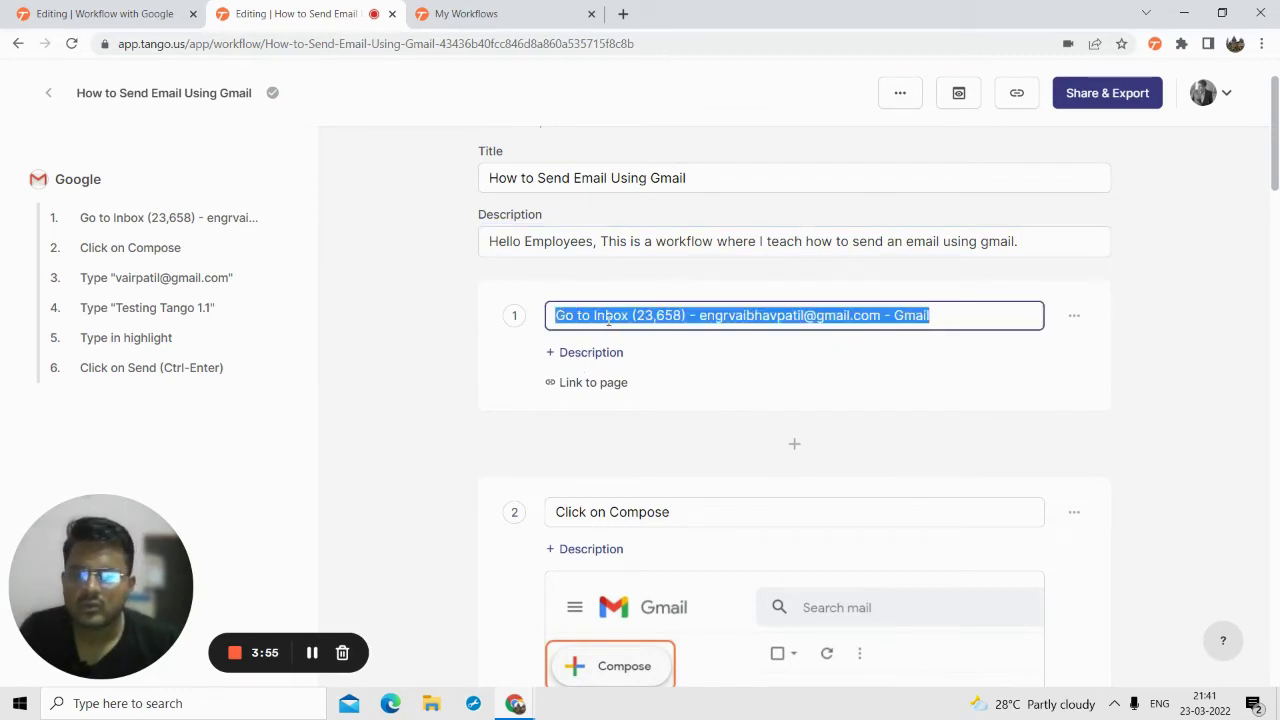
click(602, 318)
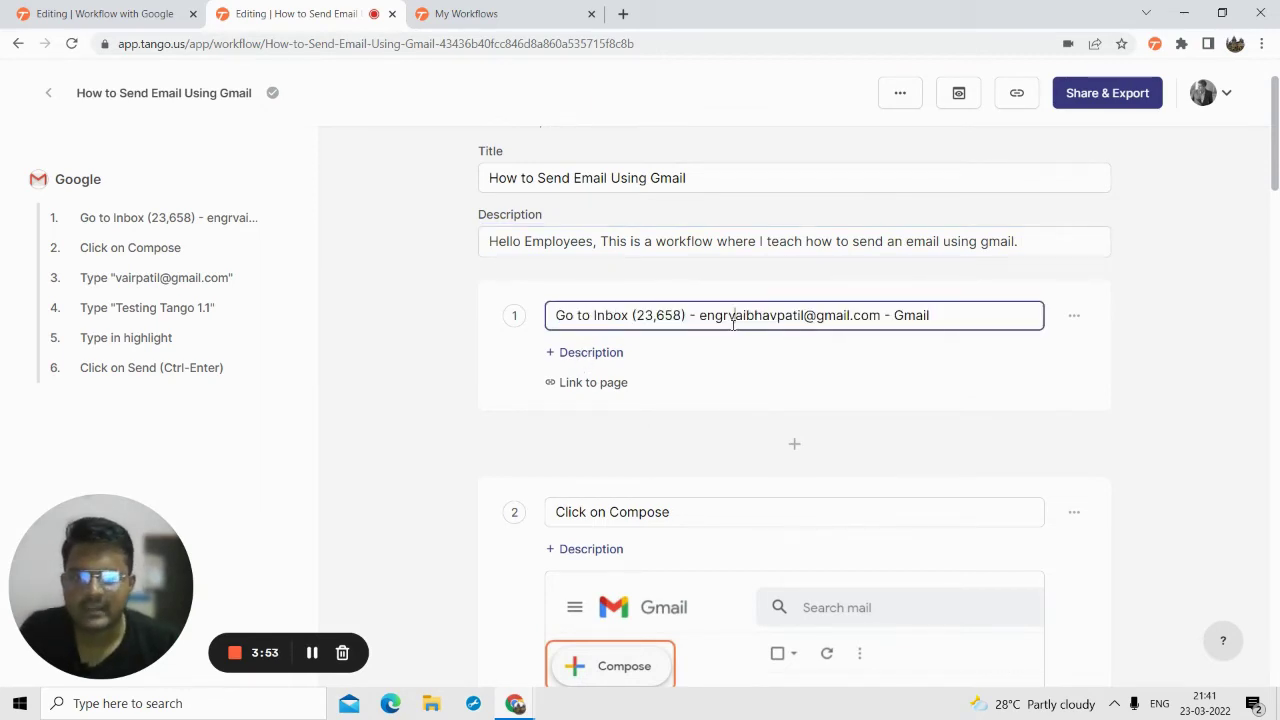
key(ctrl+a)
text(gi)
key(BackSpace)
key(BackSpace)
text(Go to )
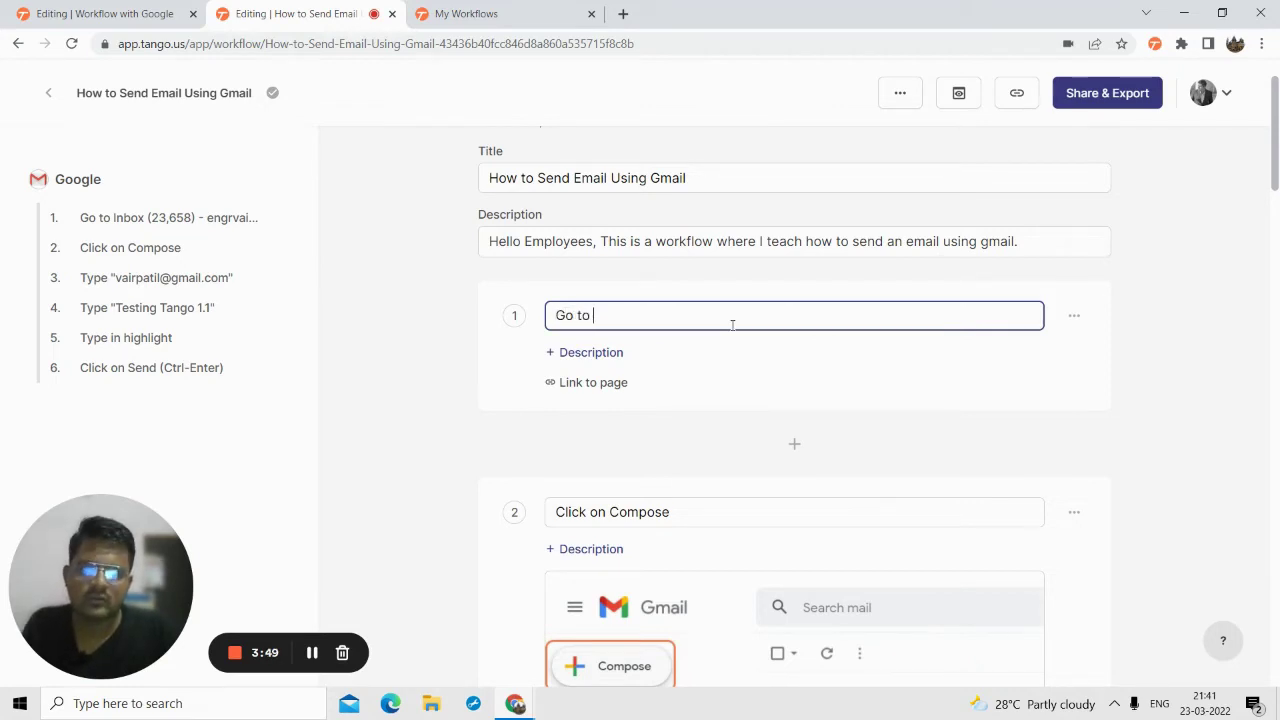
text(Gmail.com)
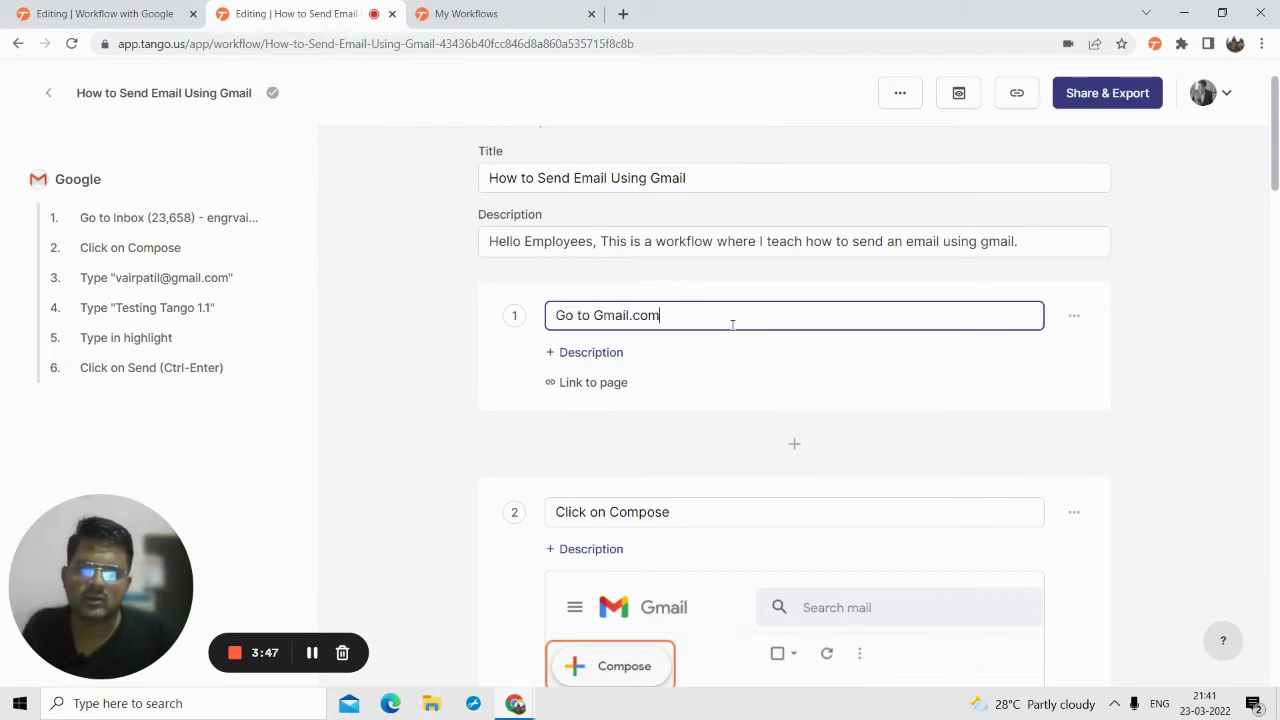
click(563, 352)
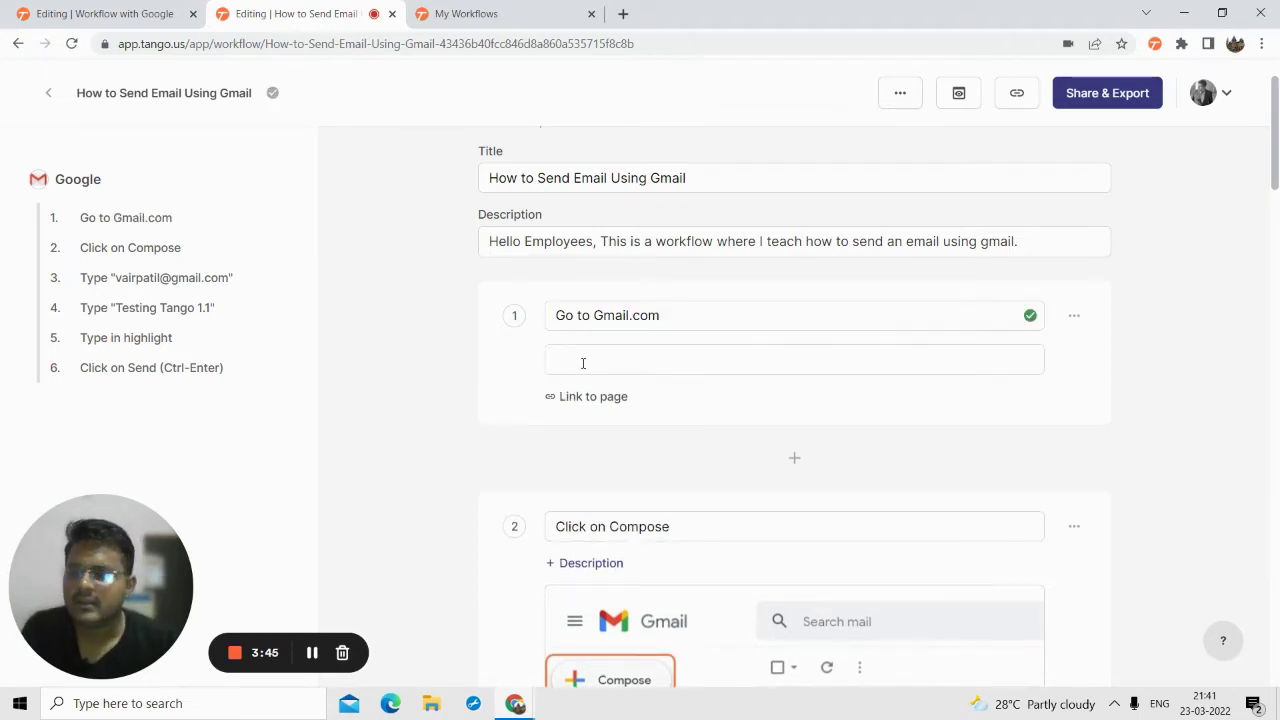
text(Visit Gma)
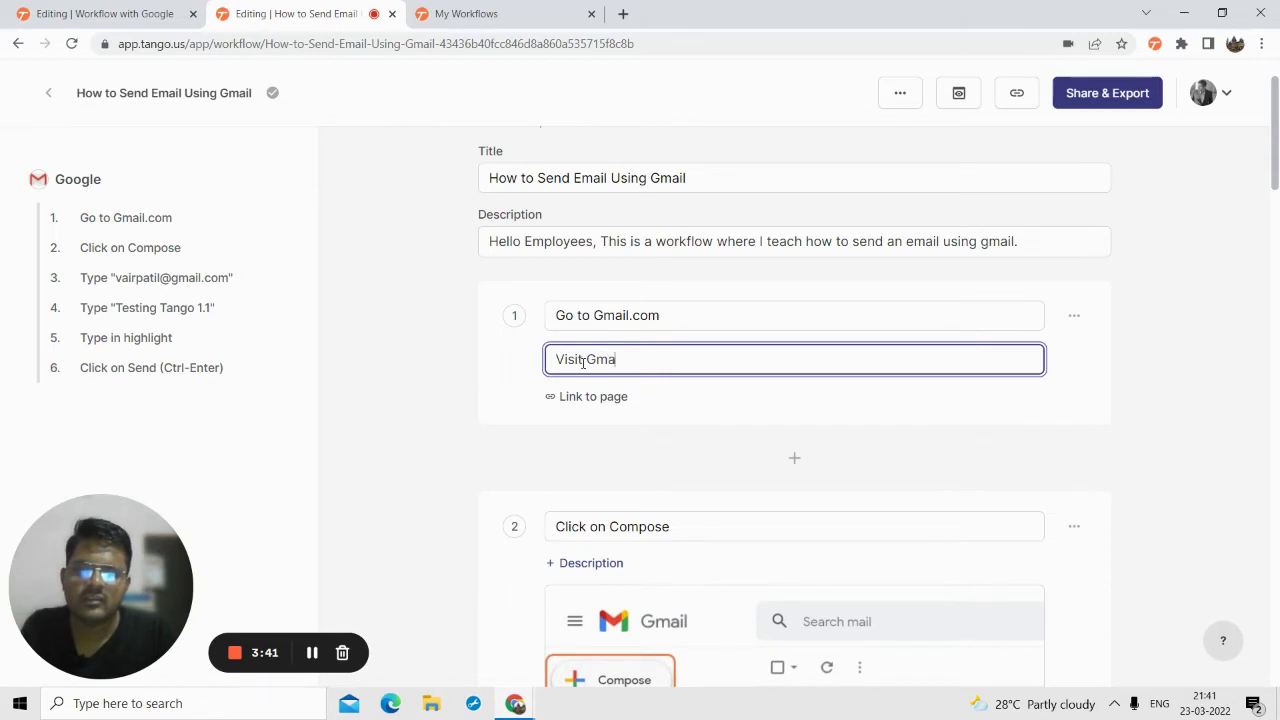
text(il websi)
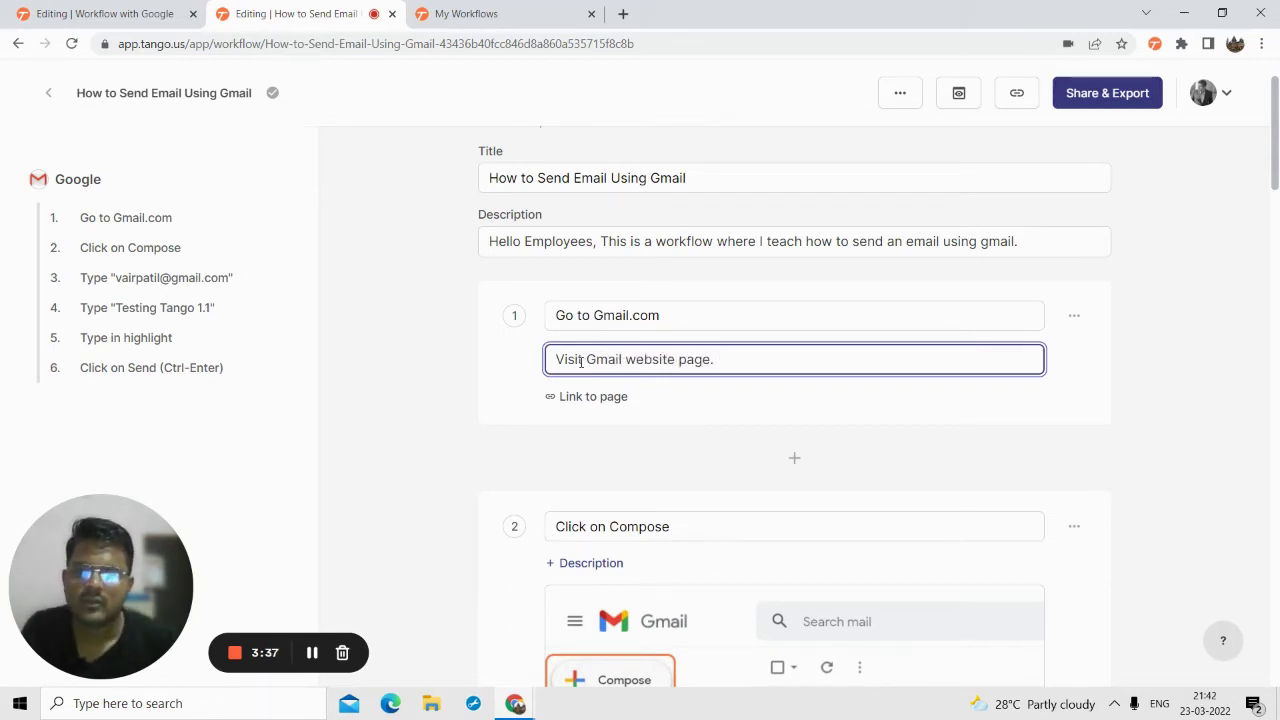
text(te page.)
- Change step 1's page link to read Gmail.com
click(579, 402)
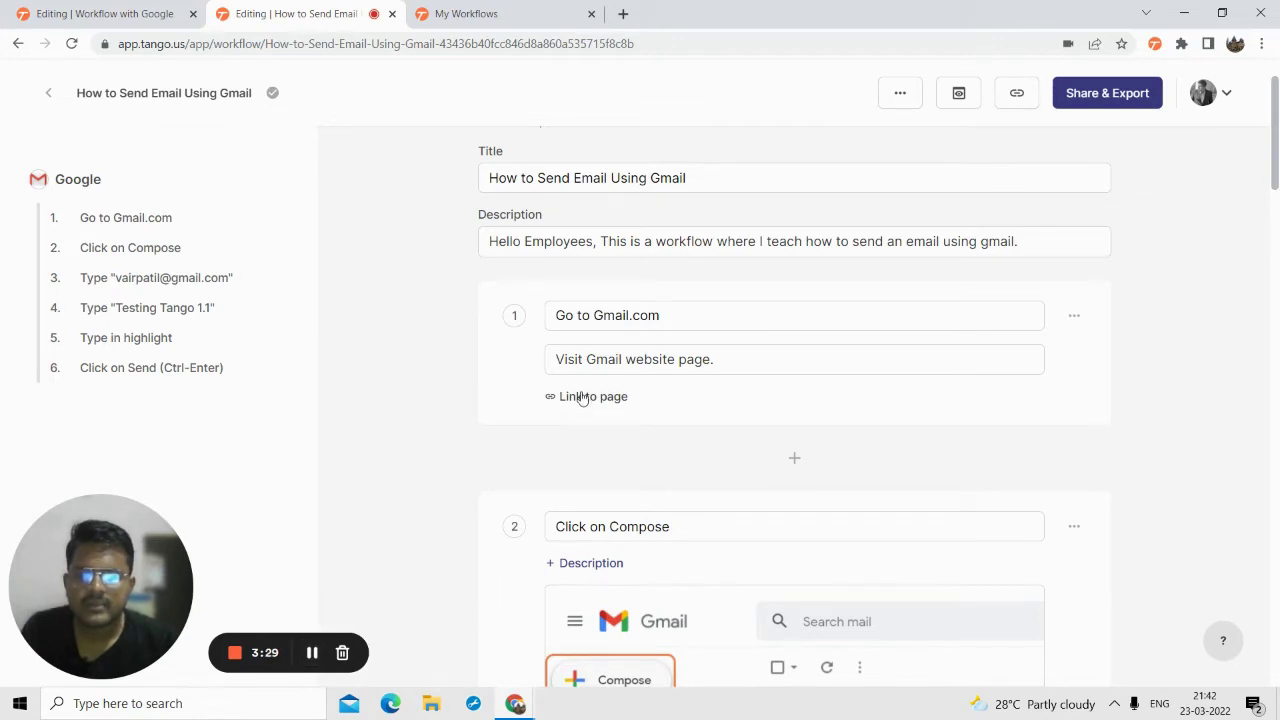
mouse_move(591, 403)
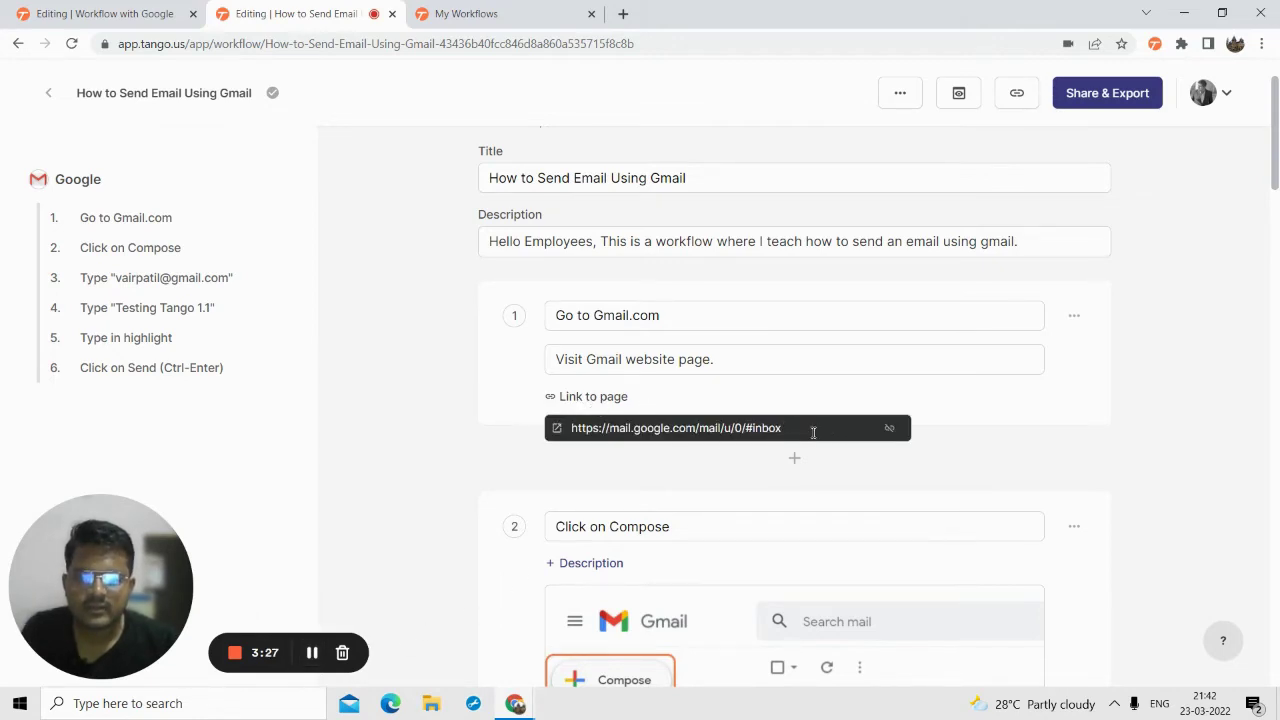
triple_click(813, 432)
text(Gmail.com)
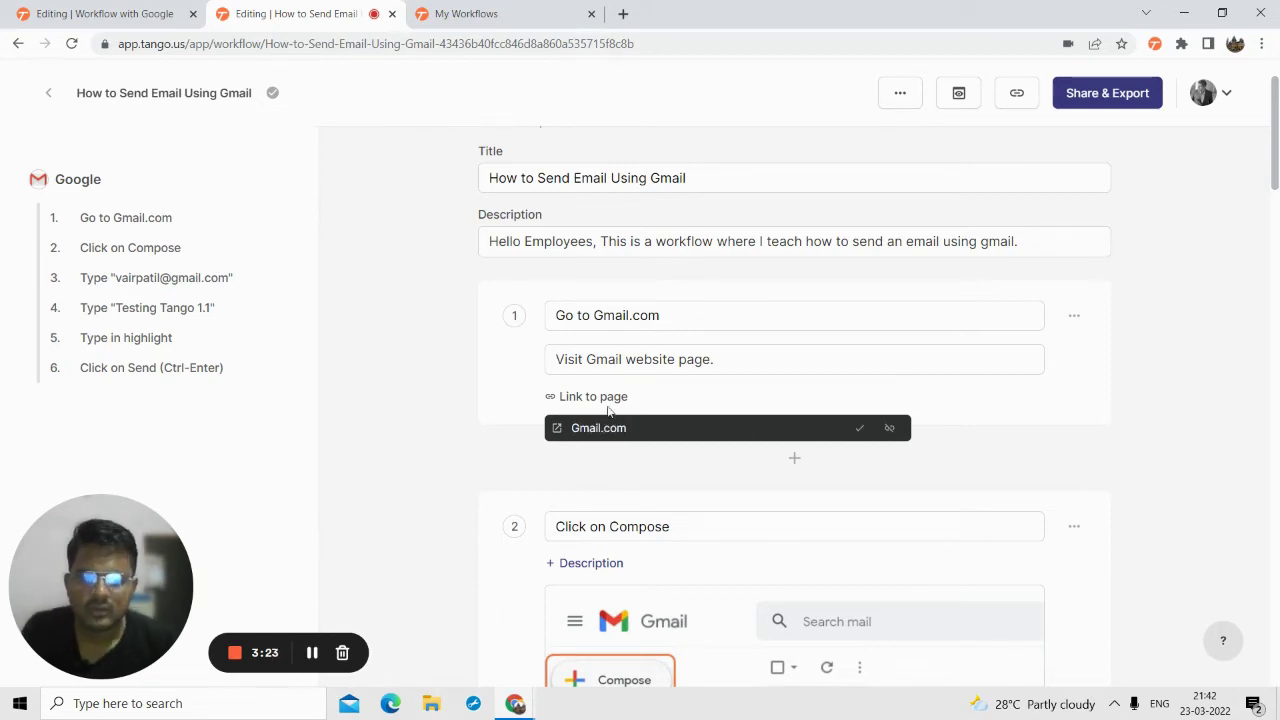
click(862, 428)
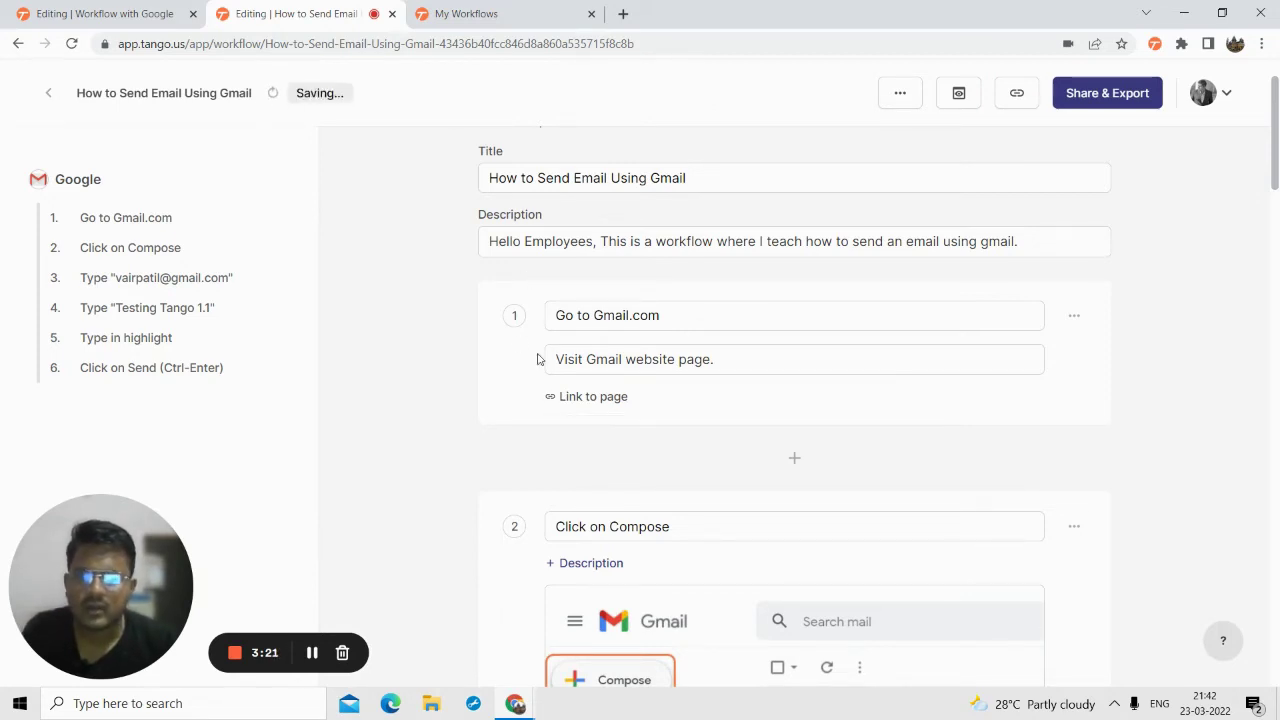
- Describe step 2, 'Click on Compose', as 'You need to compose an email'
scroll(820, 350, down, 2)
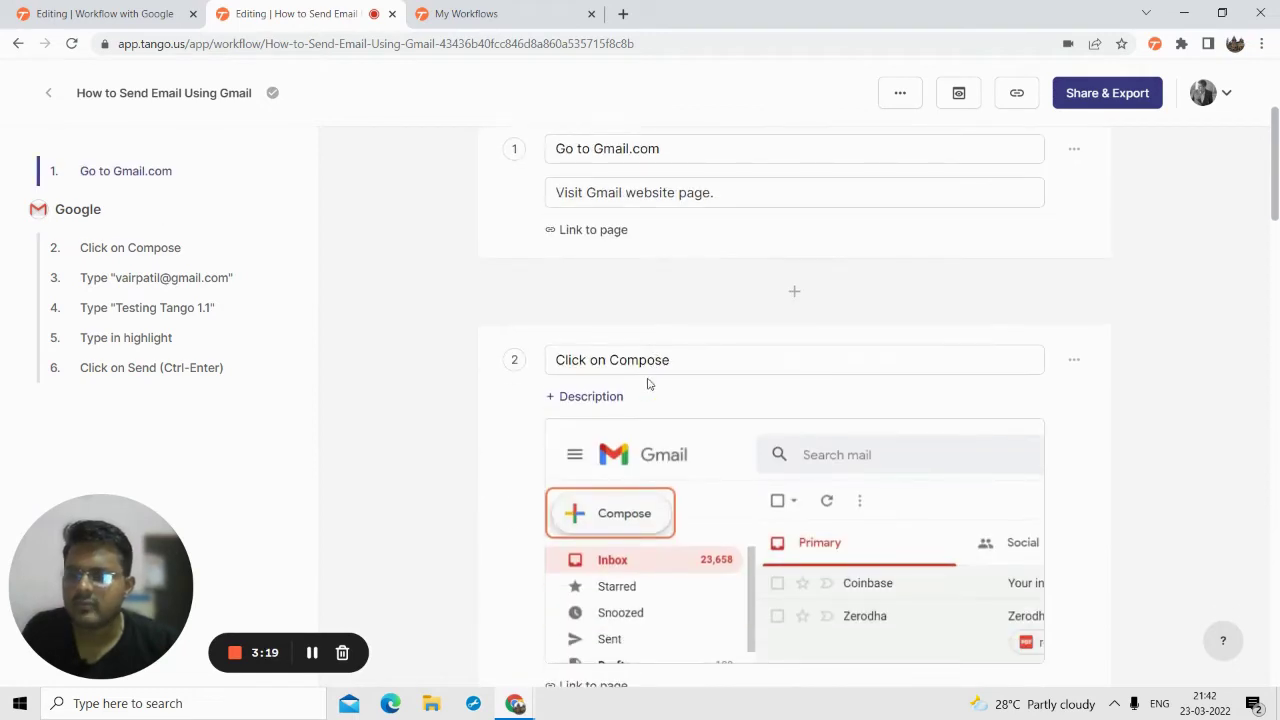
scroll(673, 273, down, 1)
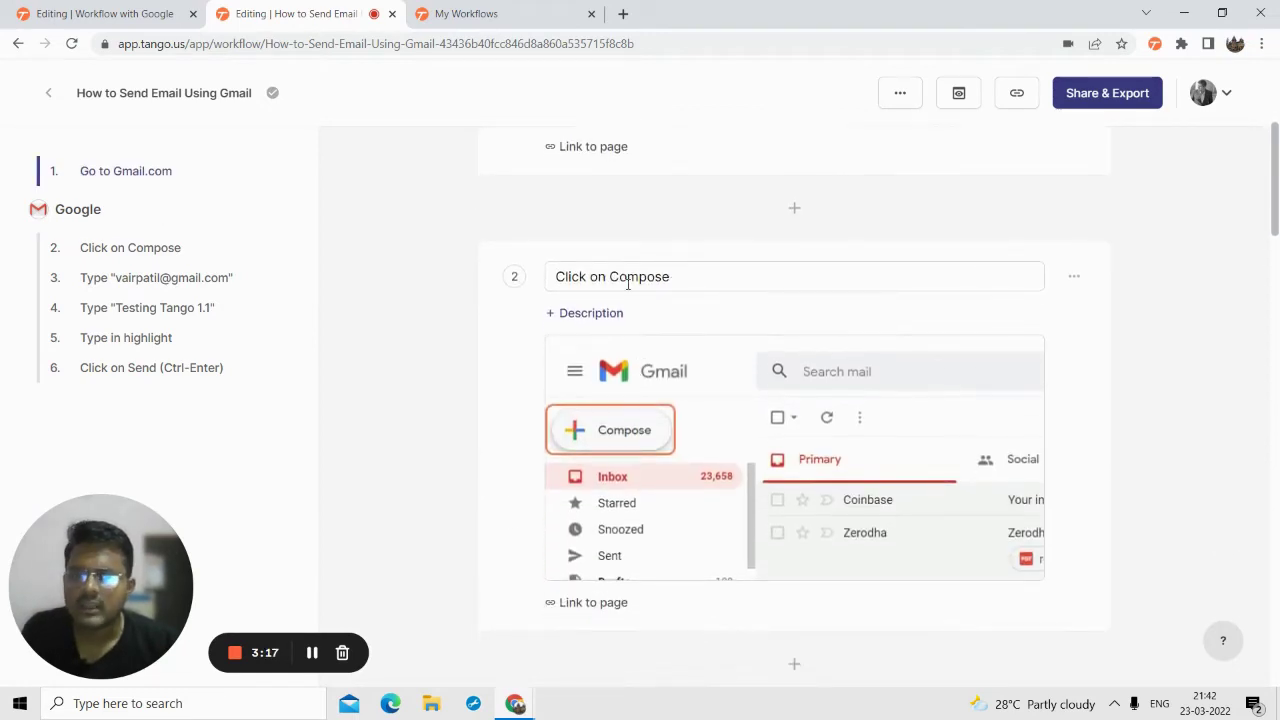
click(683, 280)
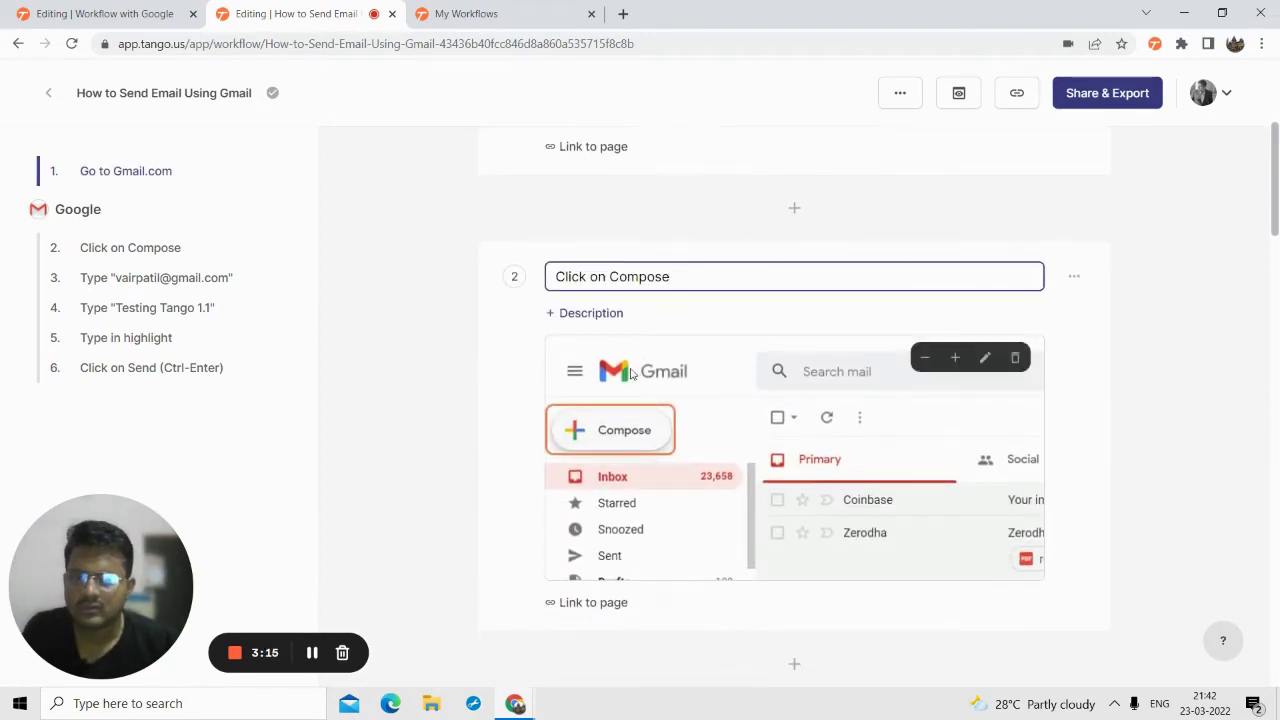
click(605, 314)
click(605, 326)
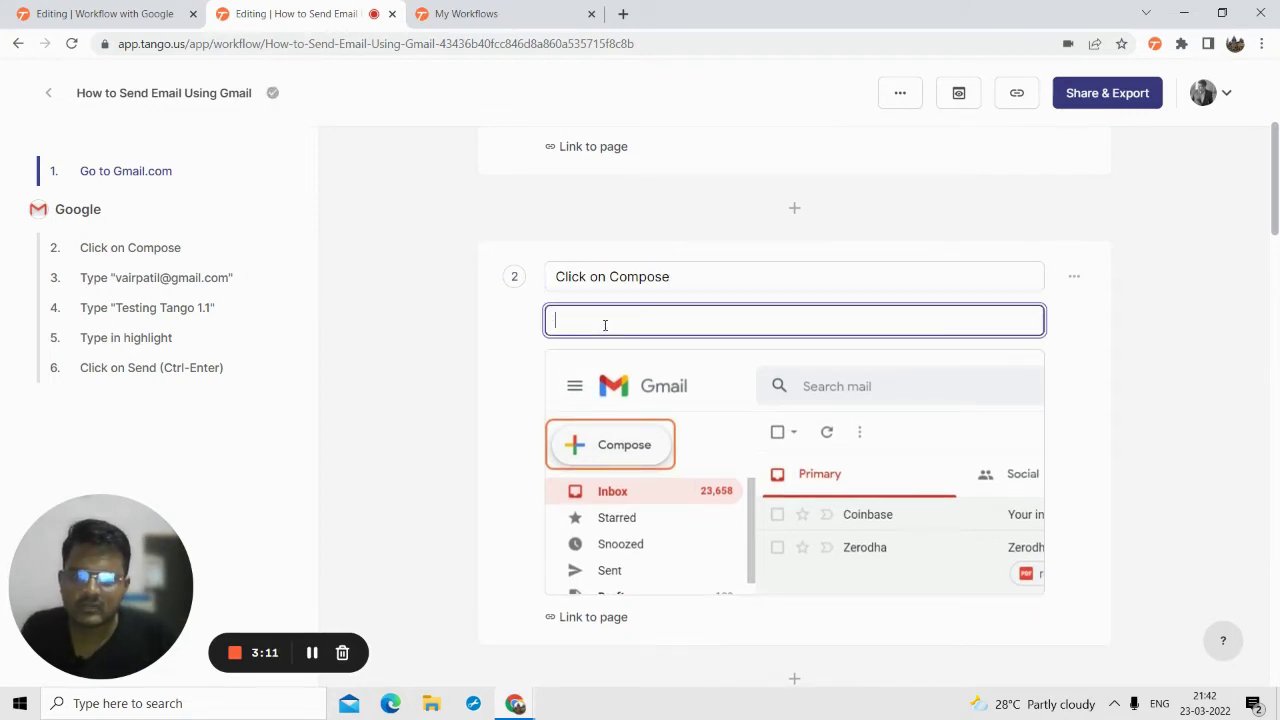
text(You need )
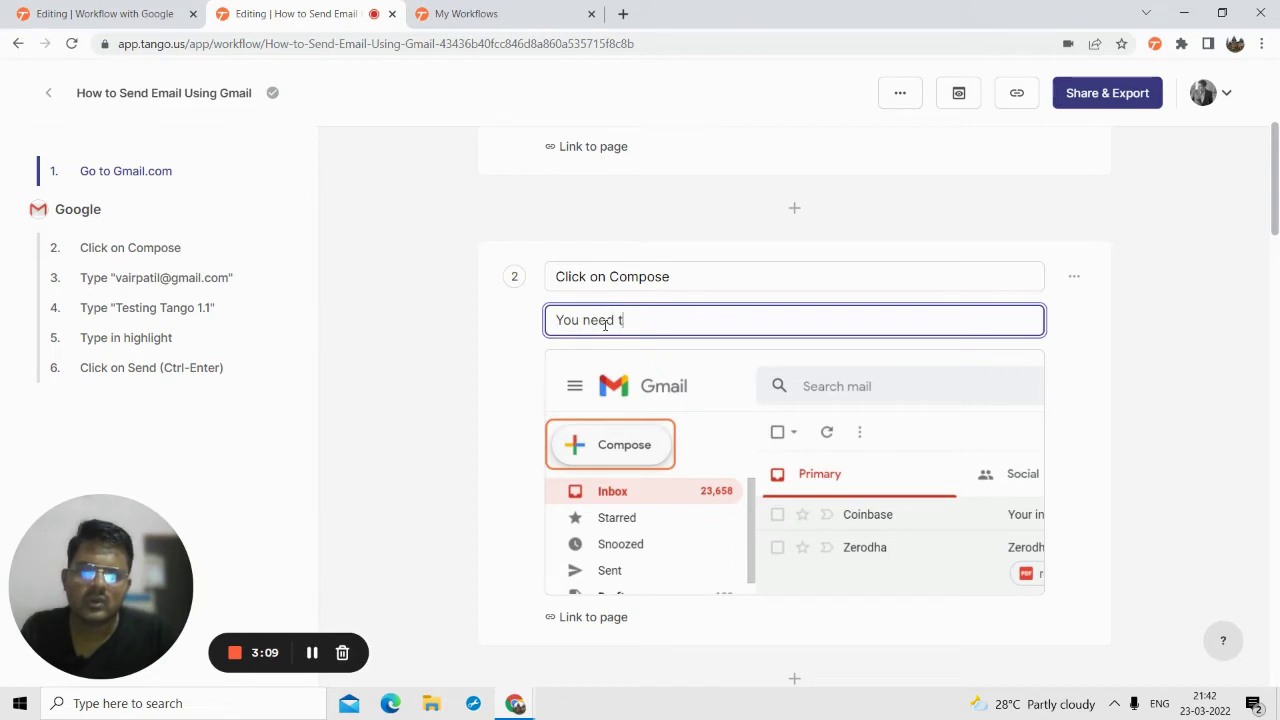
text(to compose)
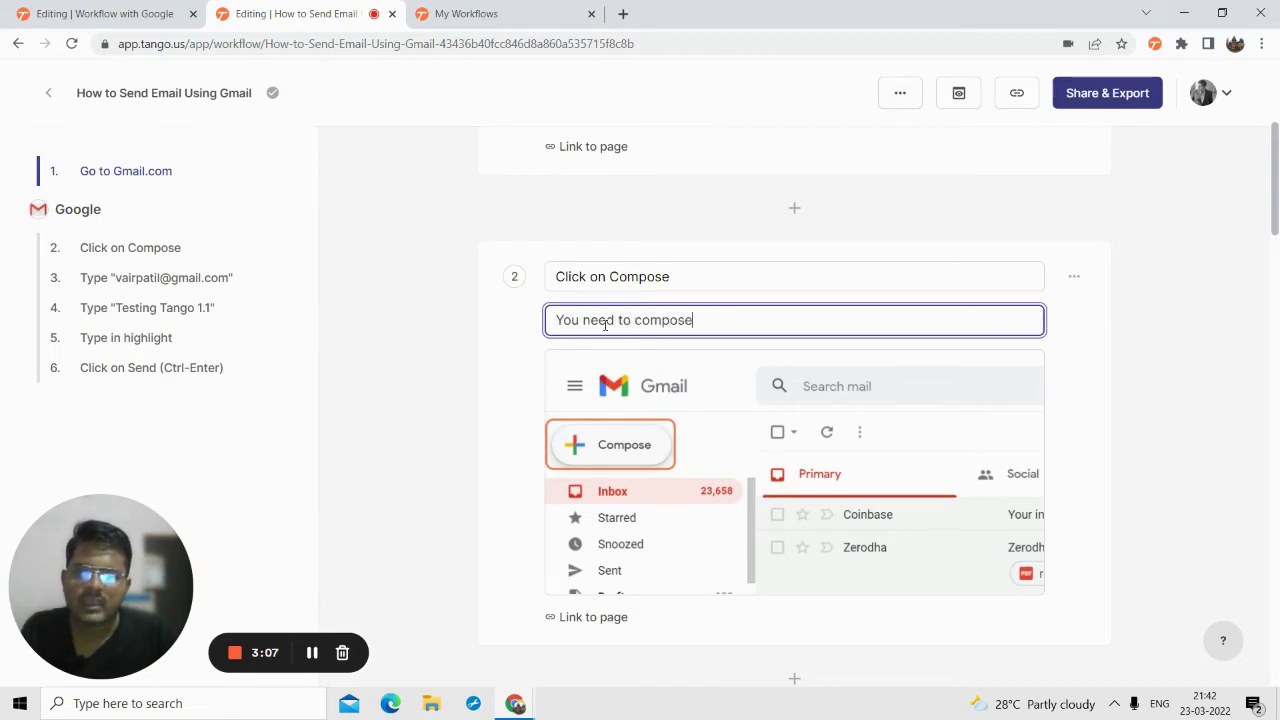
text( an em)
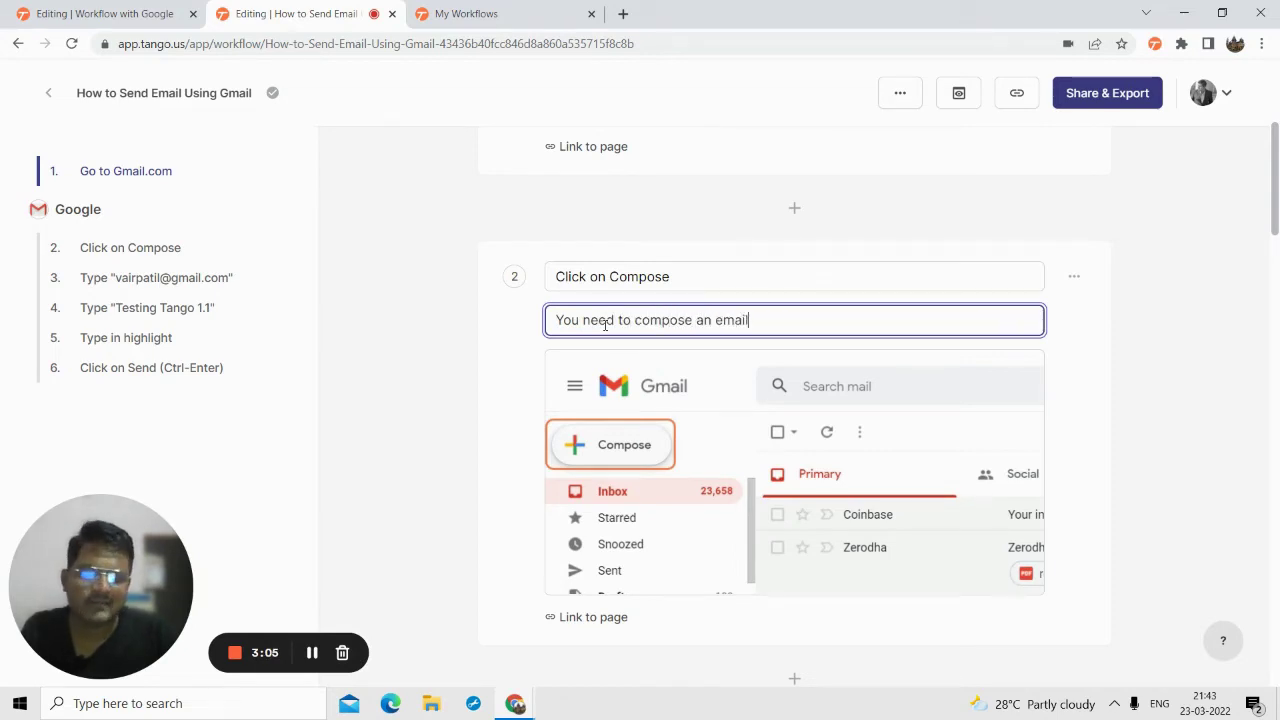
text(ail)
scroll(429, 394, down, 2)
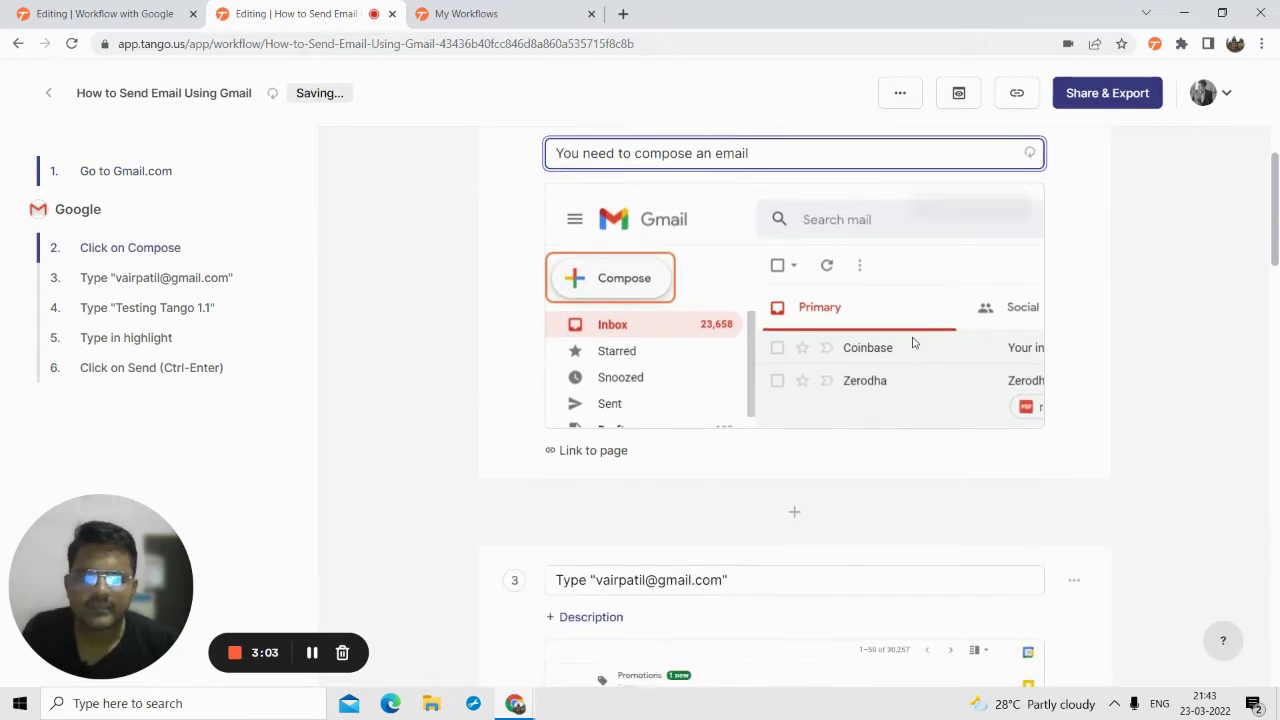
scroll(840, 316, up, 1)
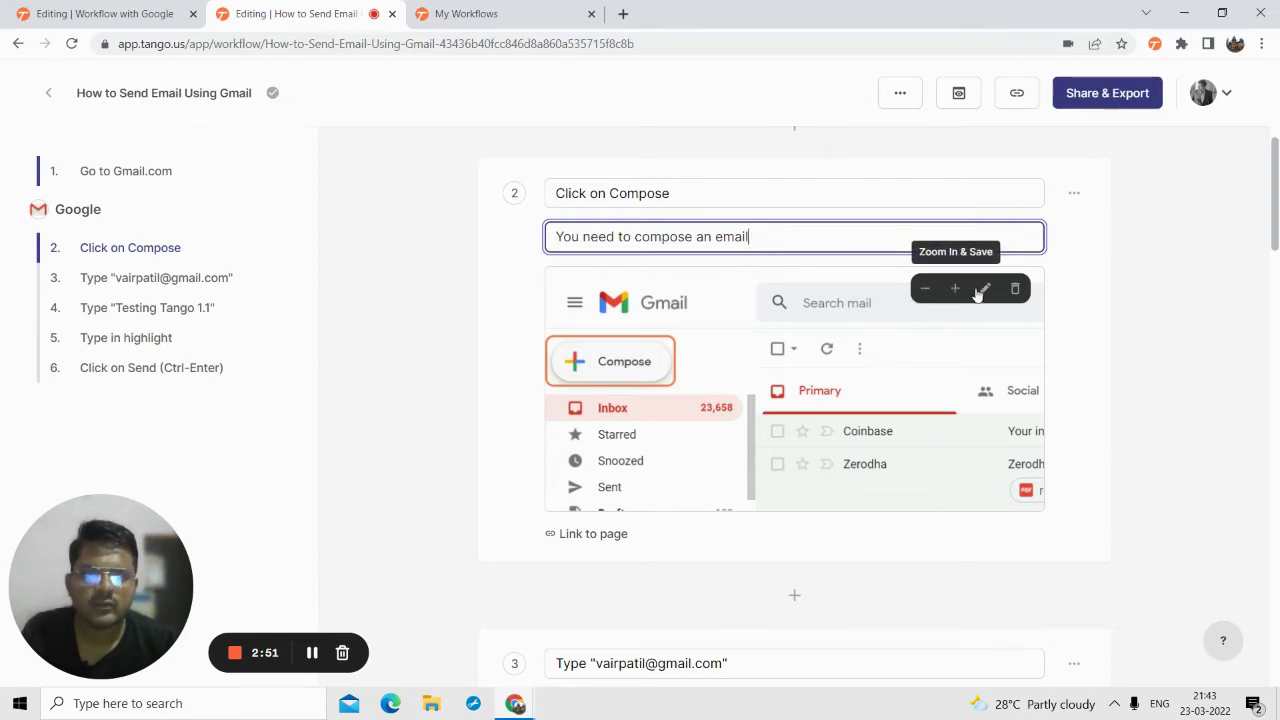
- Zoom step 2's screenshot out and back in on Compose, then open it in the image editor
click(924, 293)
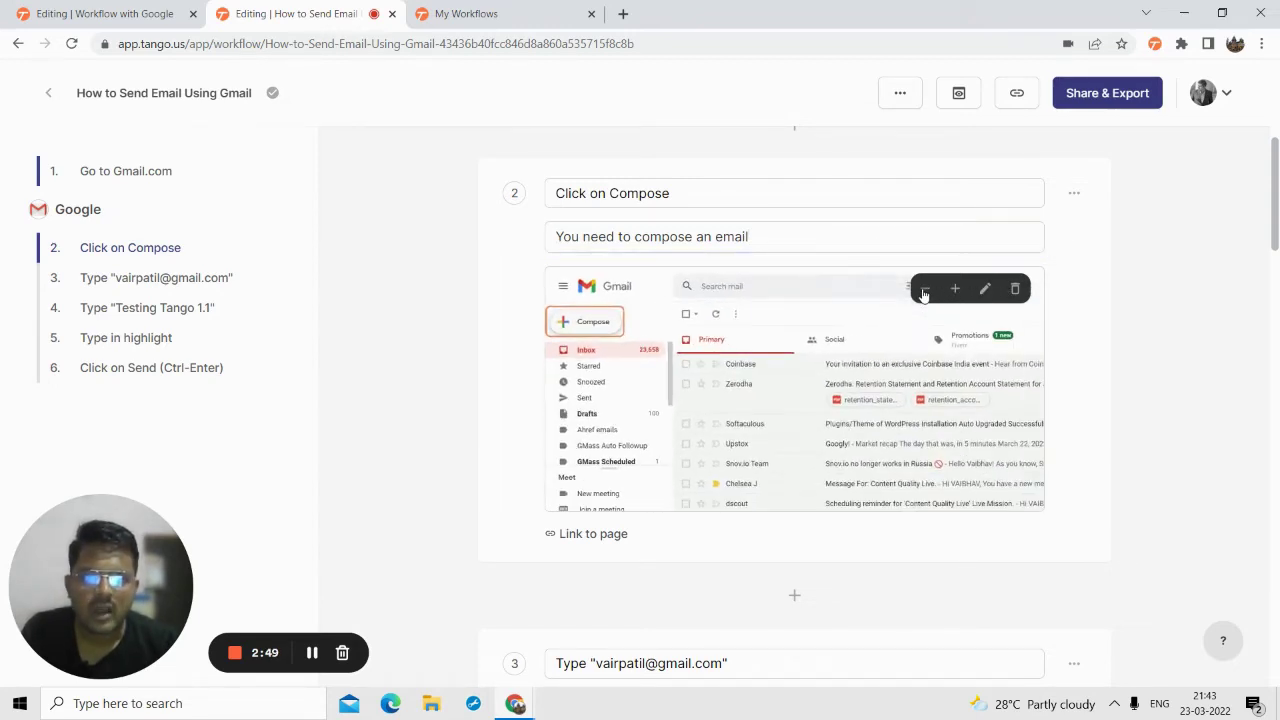
click(924, 293)
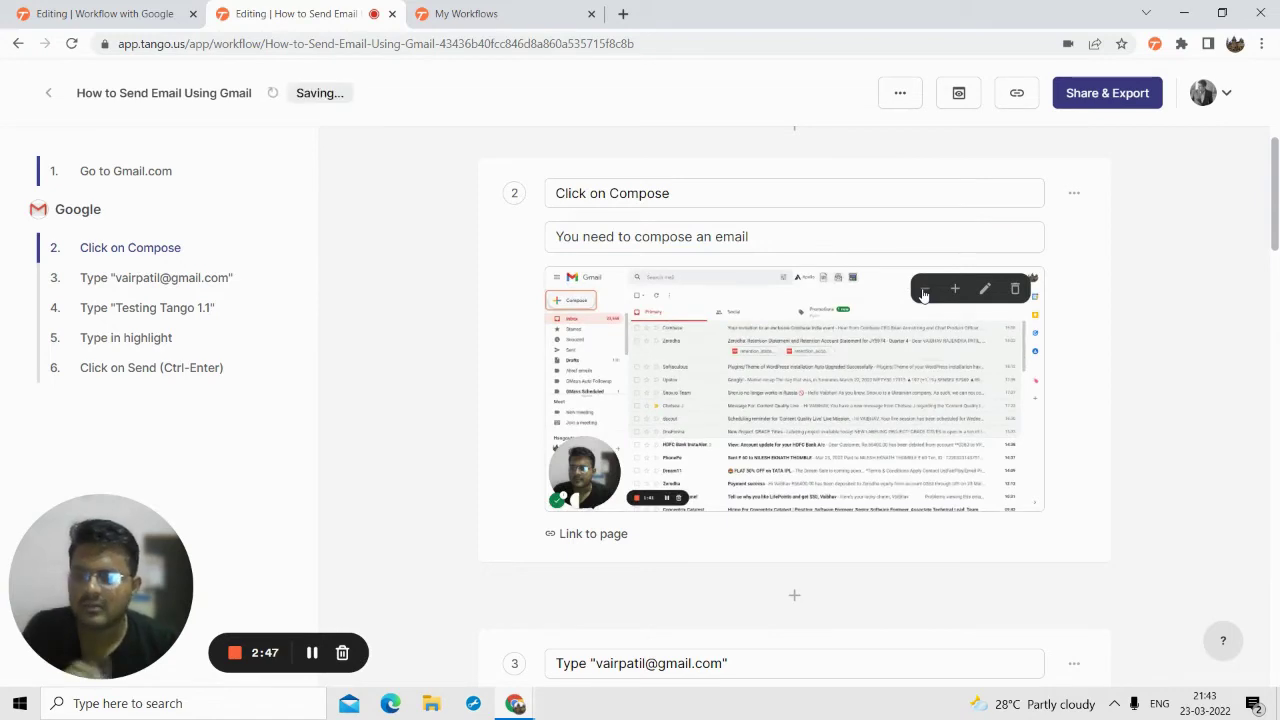
click(954, 290)
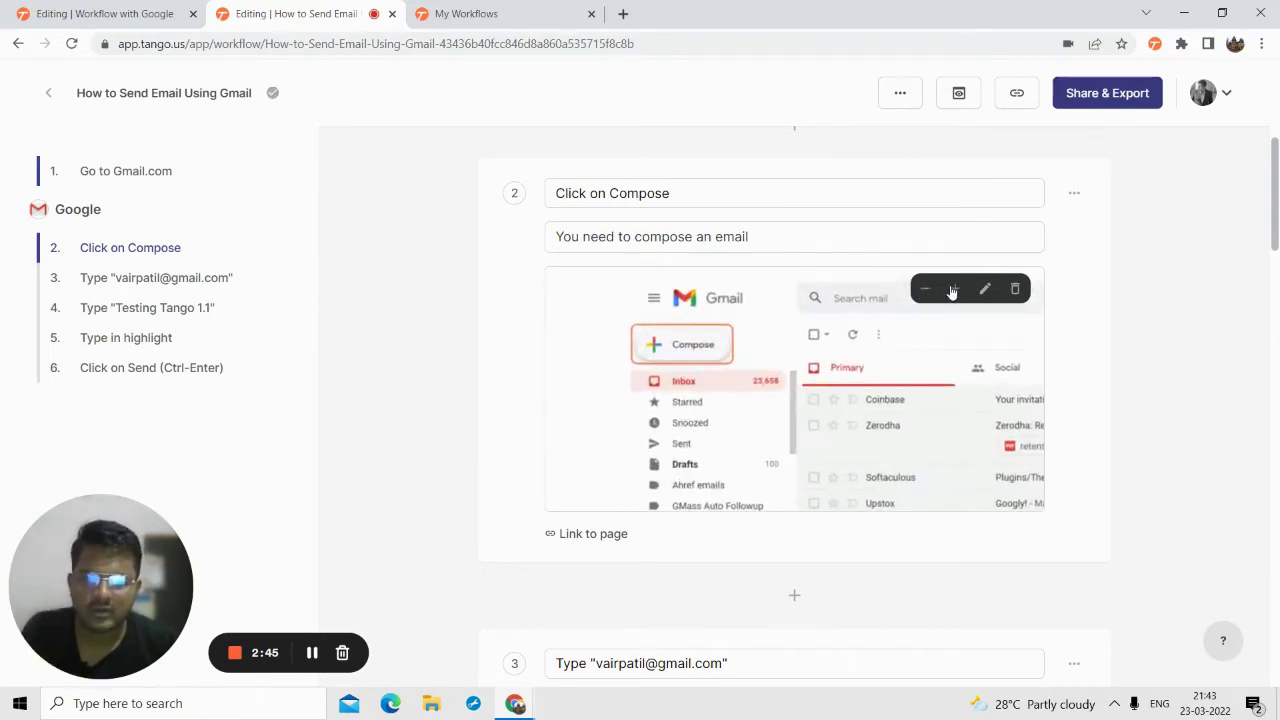
click(954, 290)
click(954, 290)
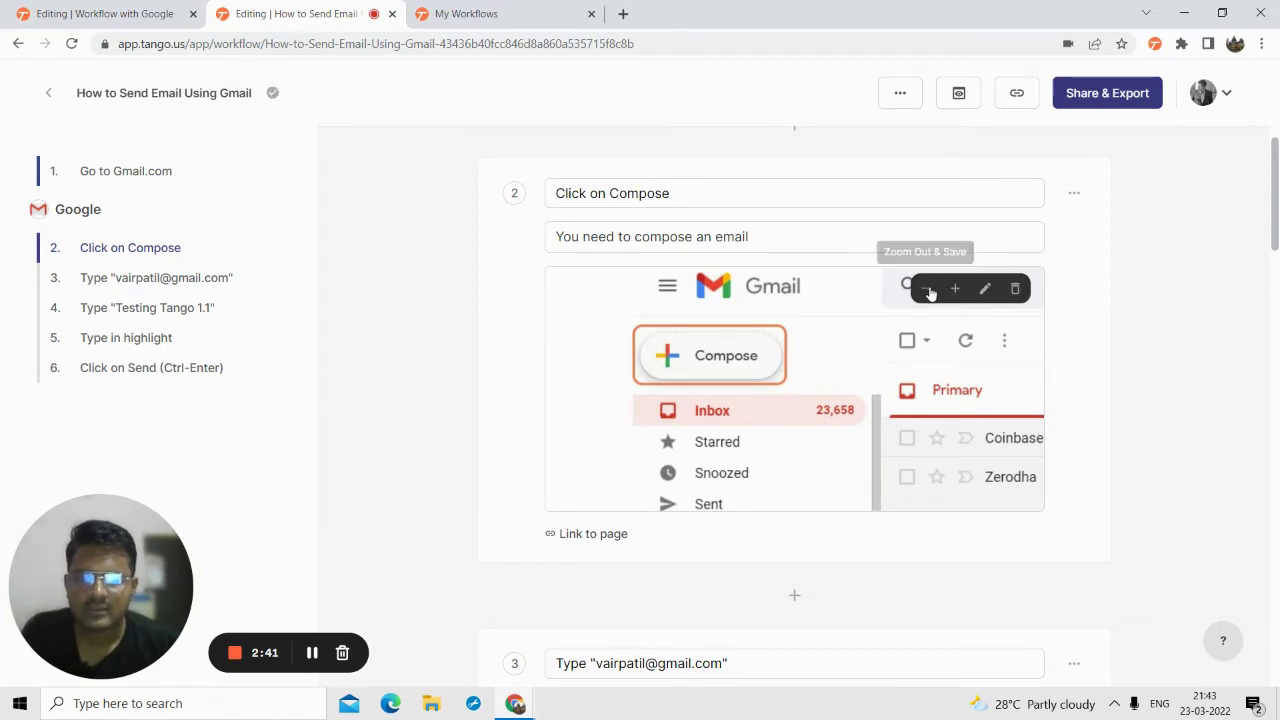
click(926, 291)
click(985, 289)
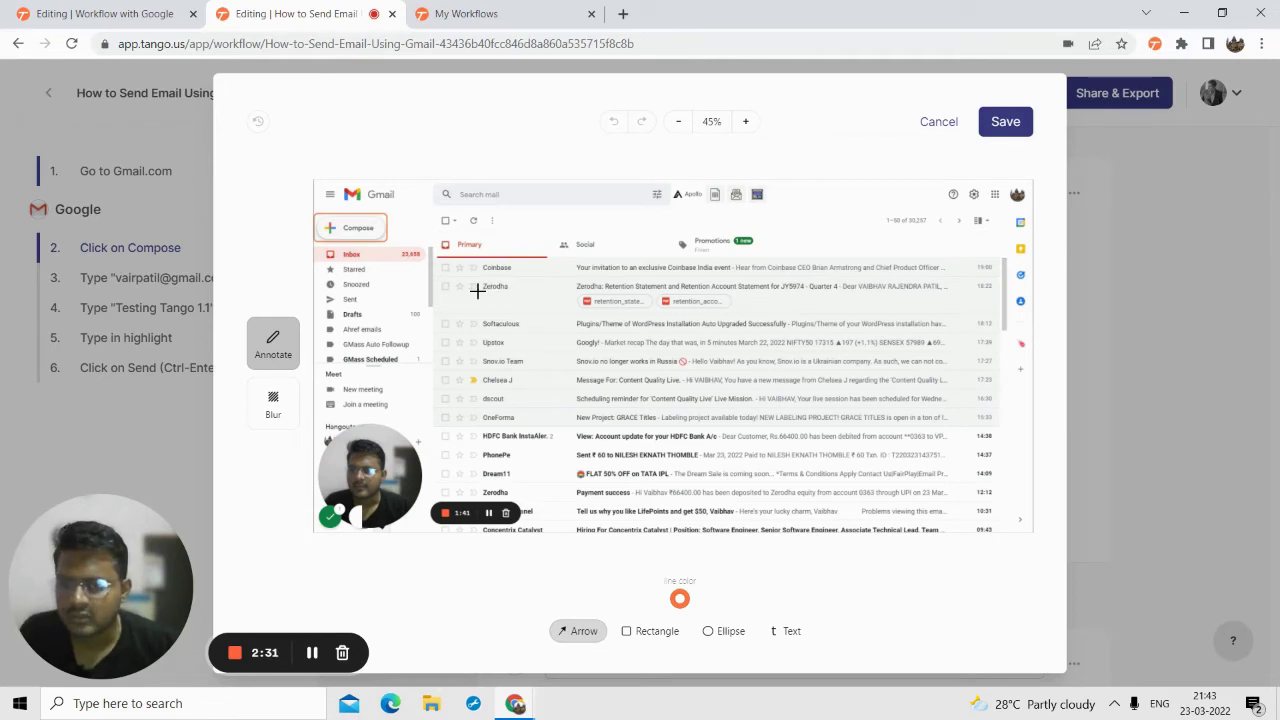
- Draw an arrow pointing at Compose on step 2's screenshot and colour it orange
drag(404, 225, 477, 214)
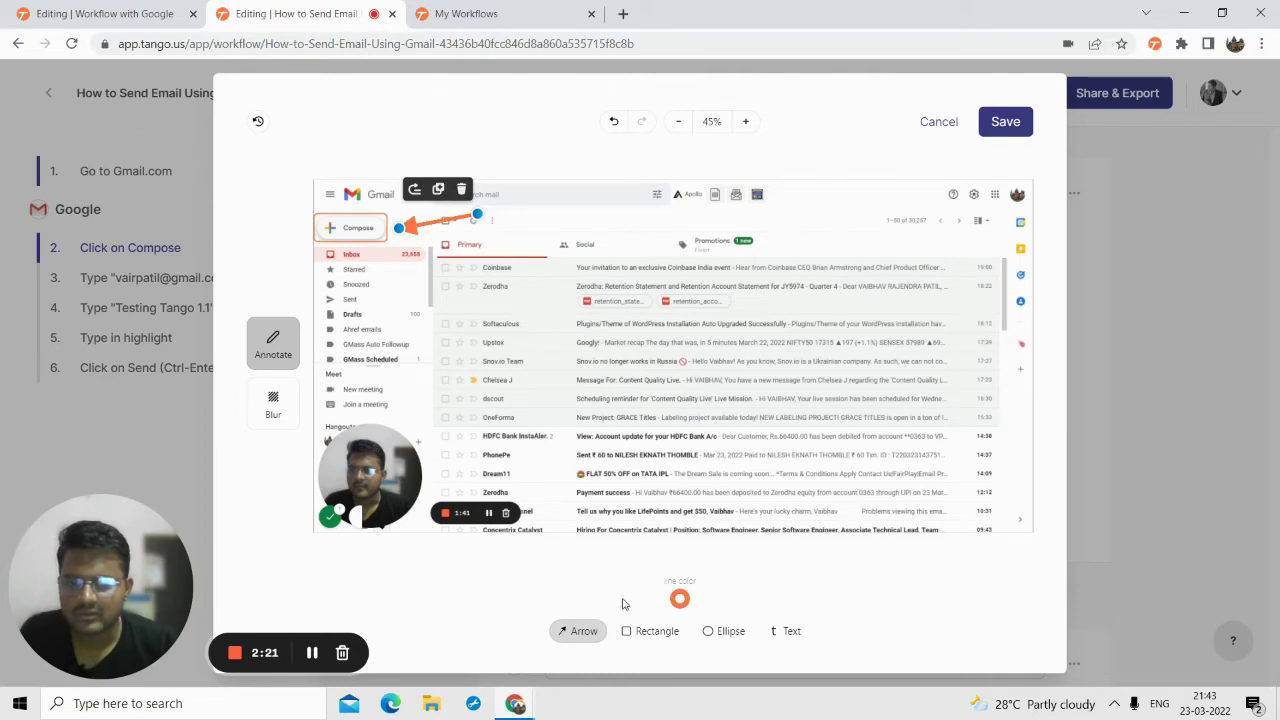
click(679, 599)
click(693, 514)
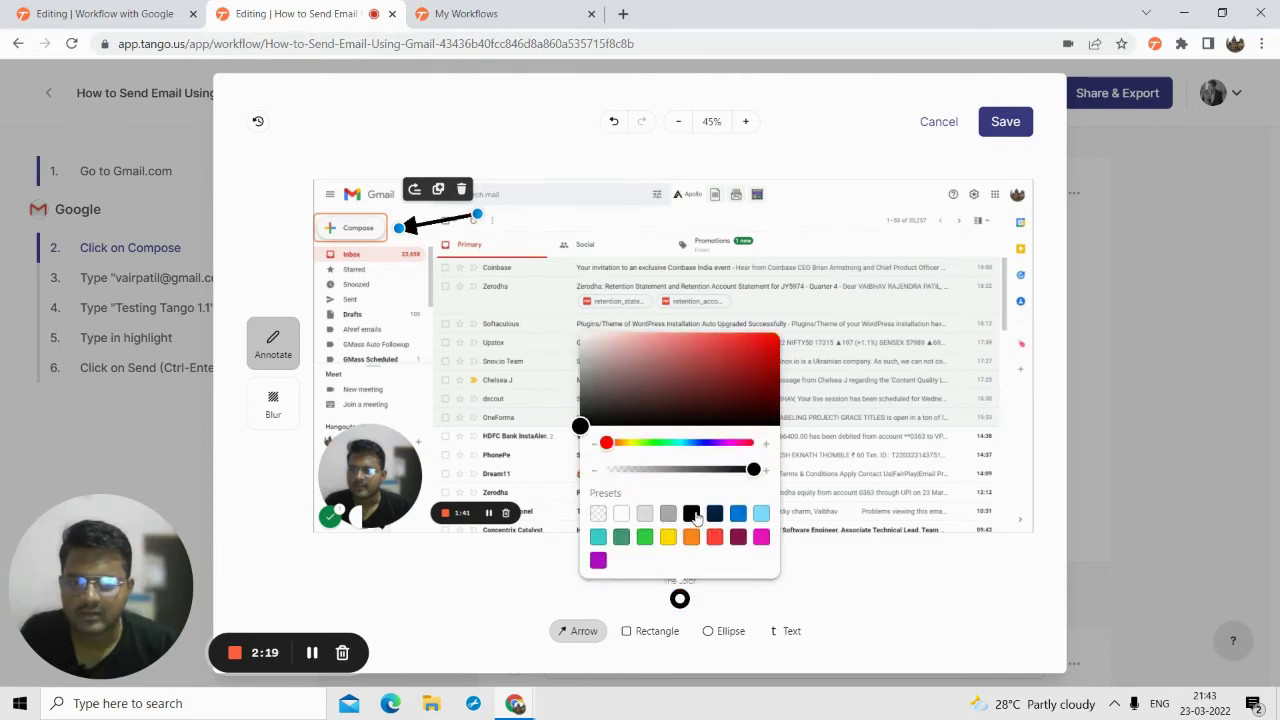
click(690, 539)
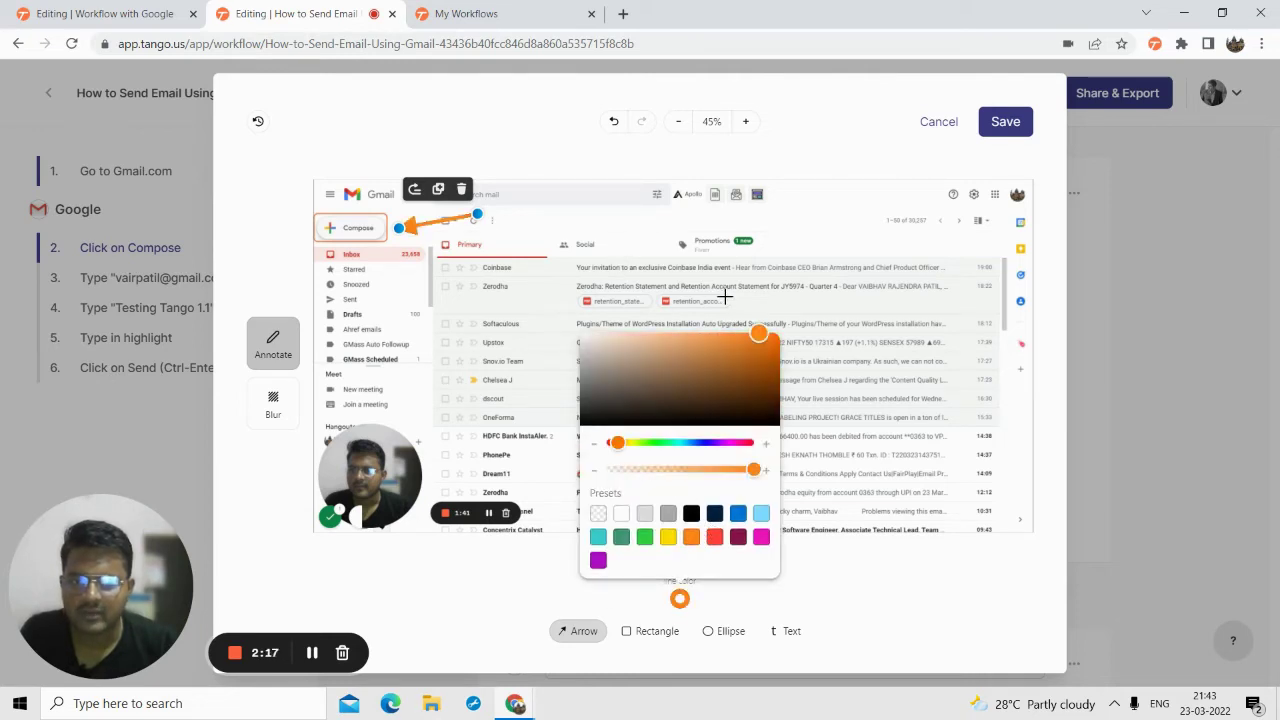
- Try a red-filled rectangle over the first email row, then delete it
click(652, 631)
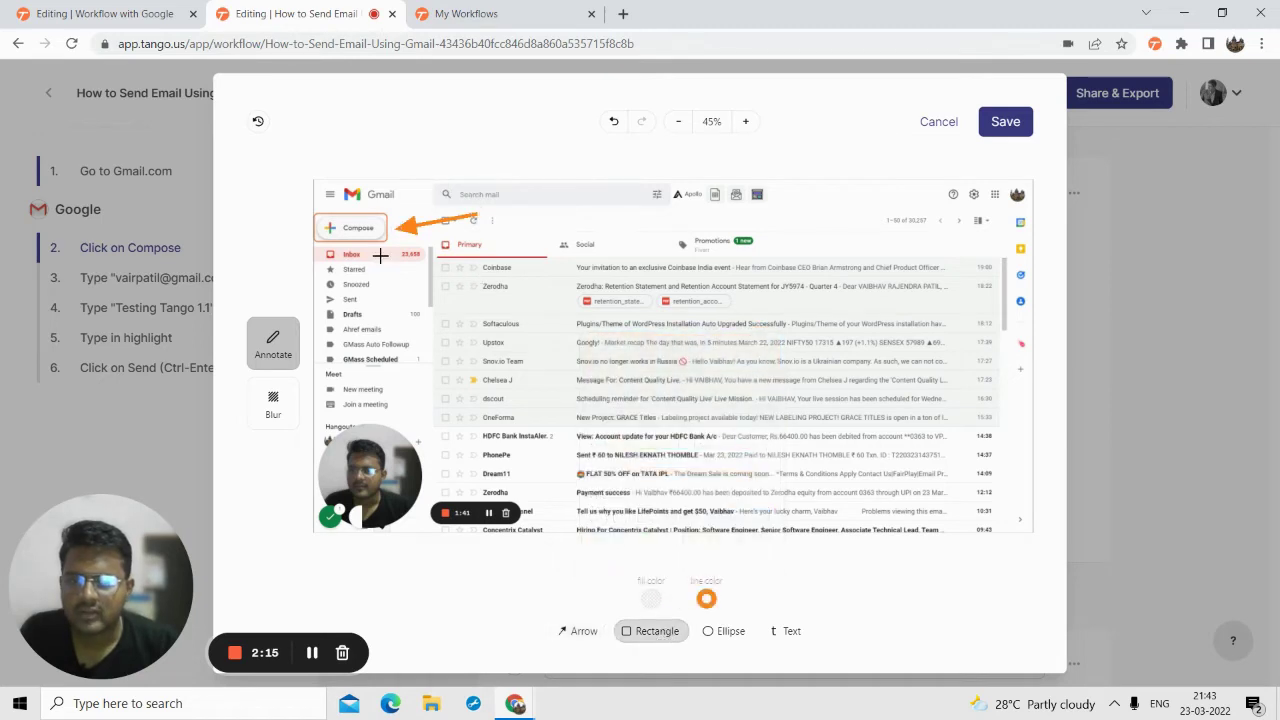
drag(575, 257, 950, 279)
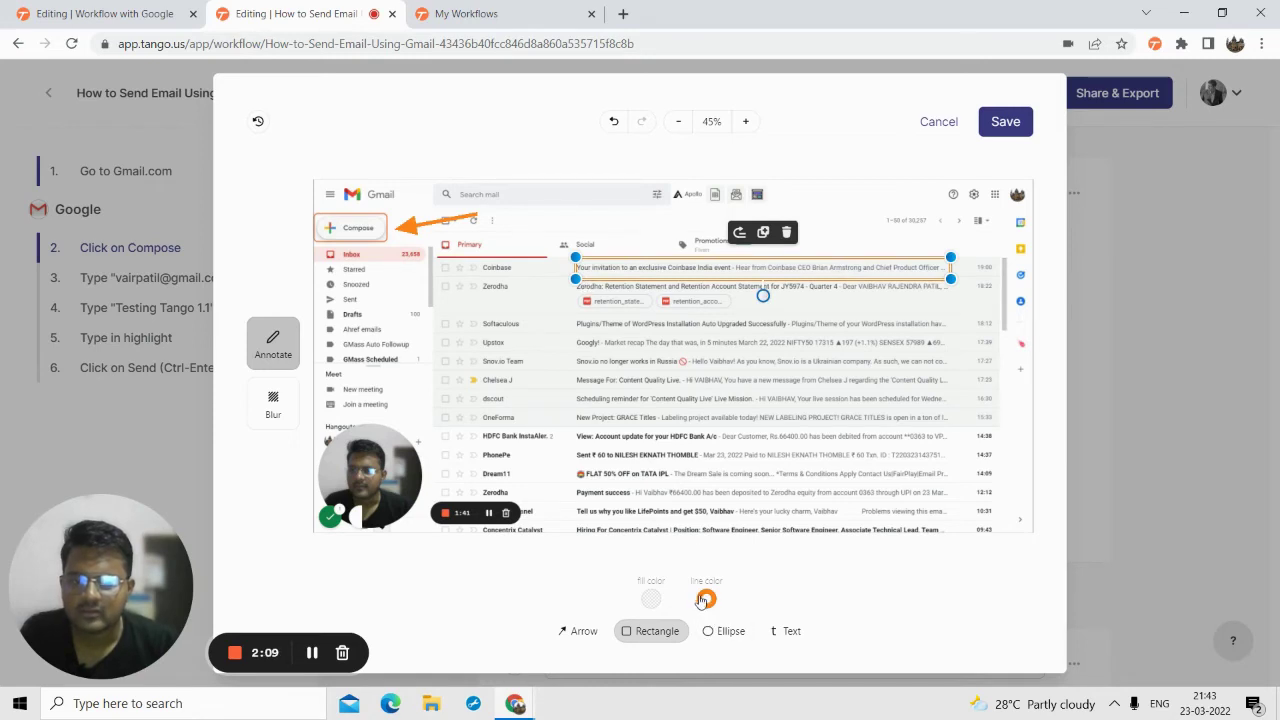
click(651, 598)
drag(690, 372, 483, 329)
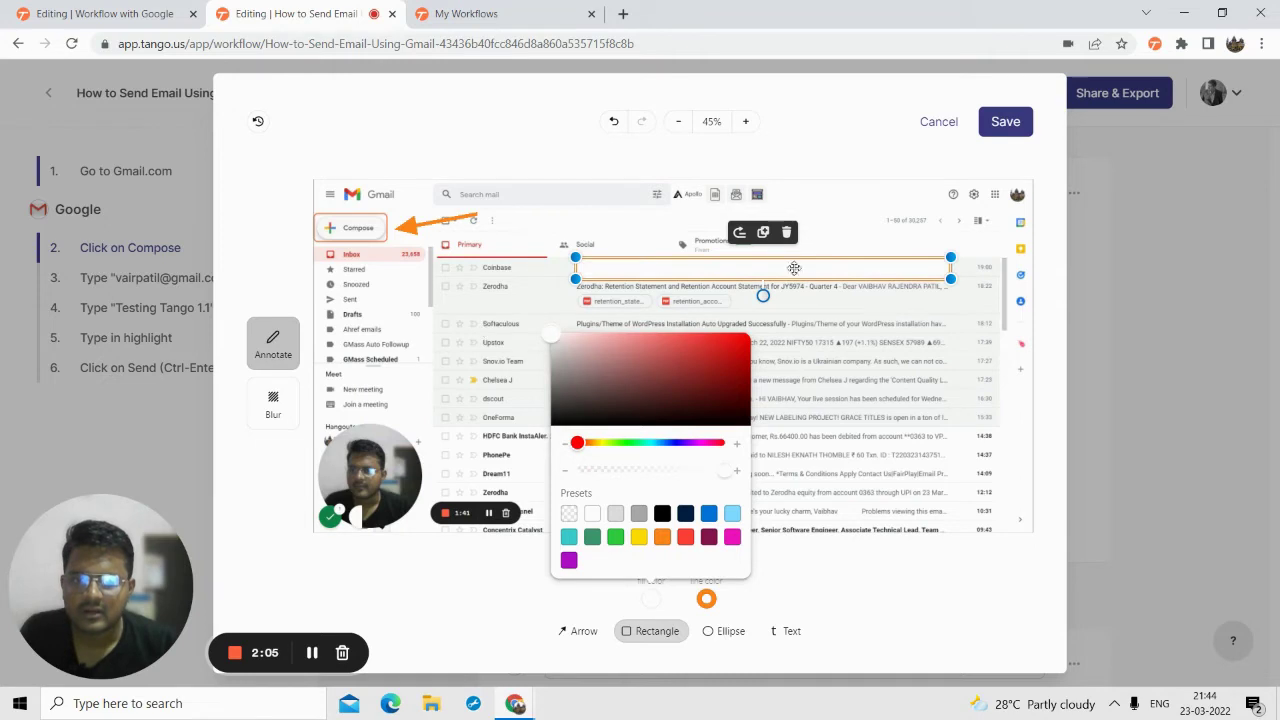
click(787, 236)
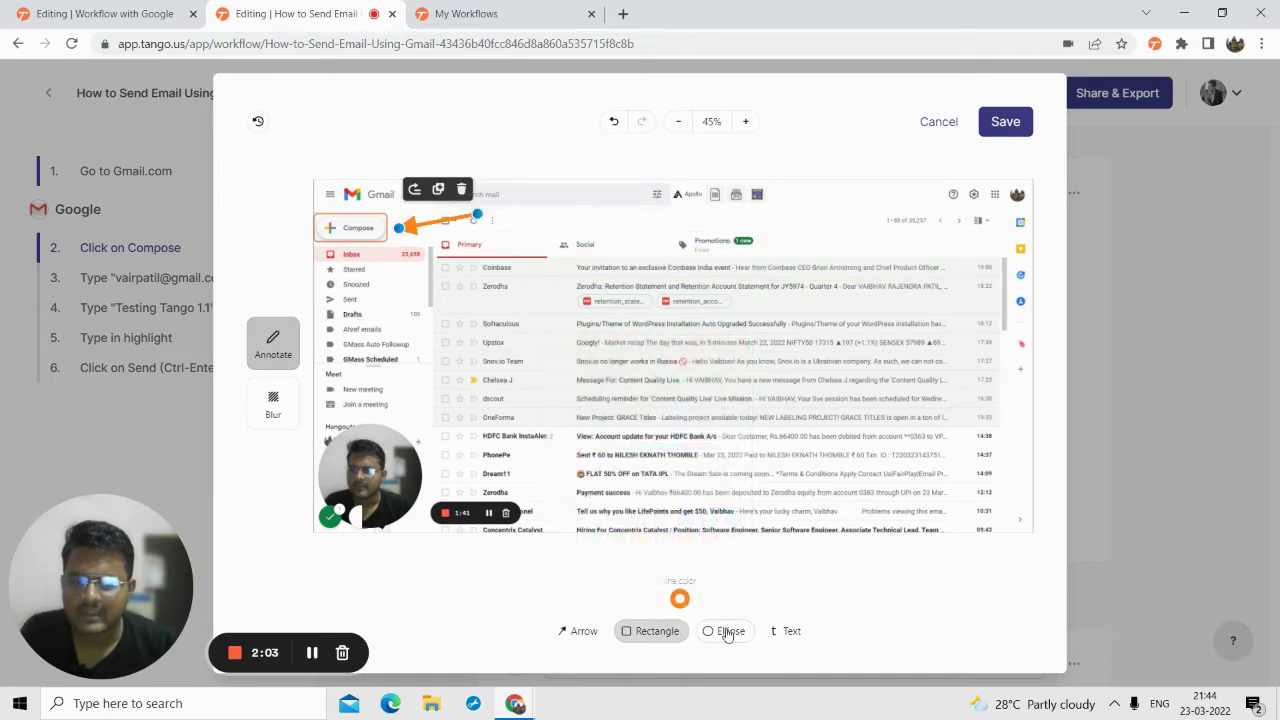
- Place a red 'Compose Email' text box next to the orange arrow's tip
click(791, 631)
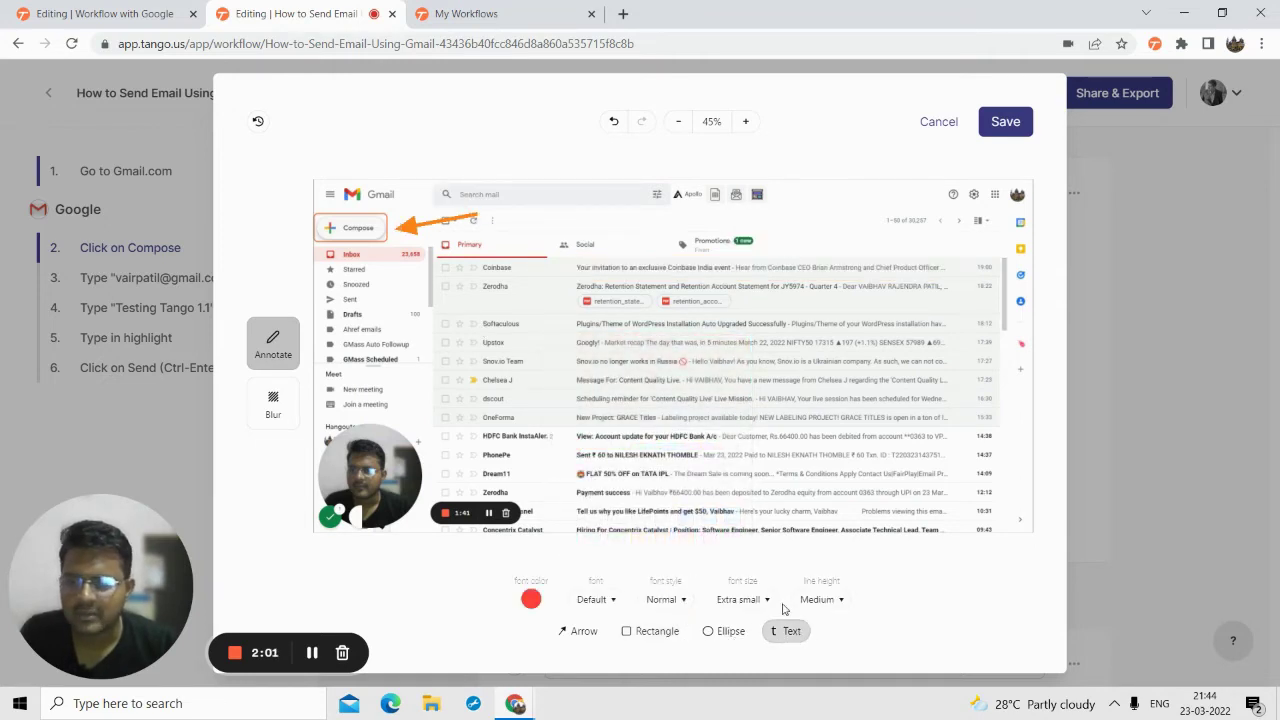
drag(486, 204, 605, 230)
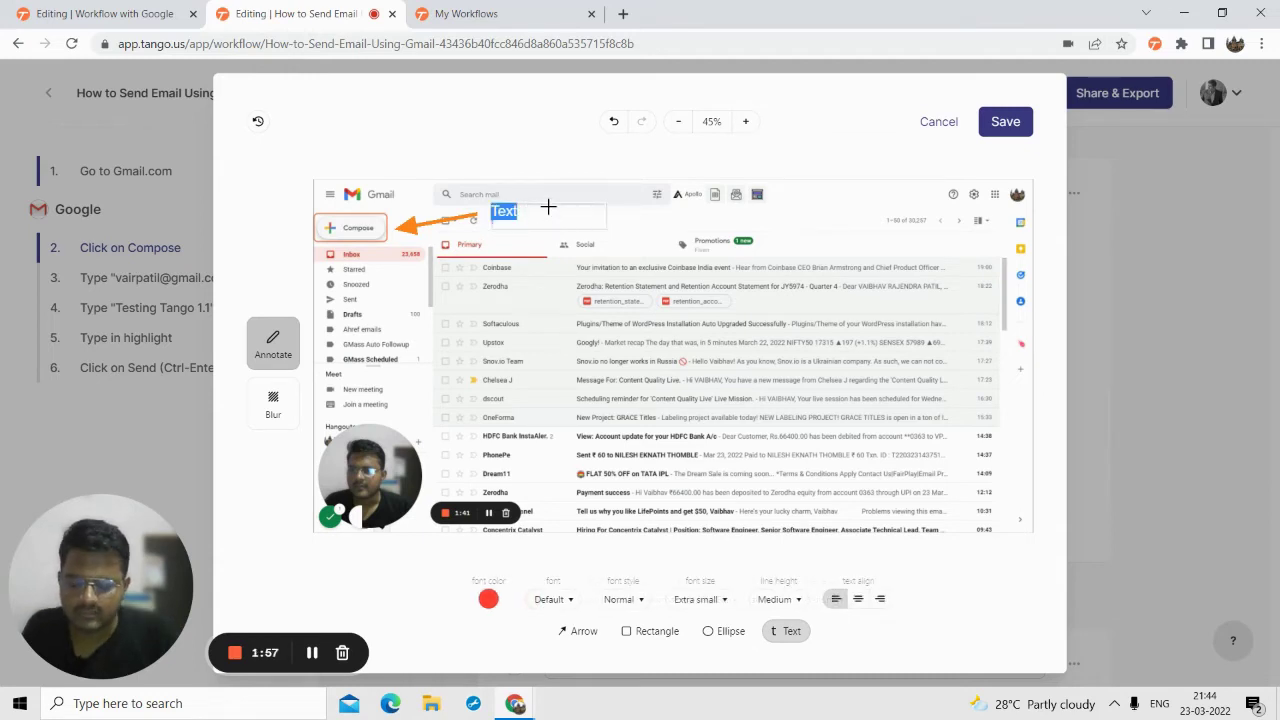
text(Compose Email)
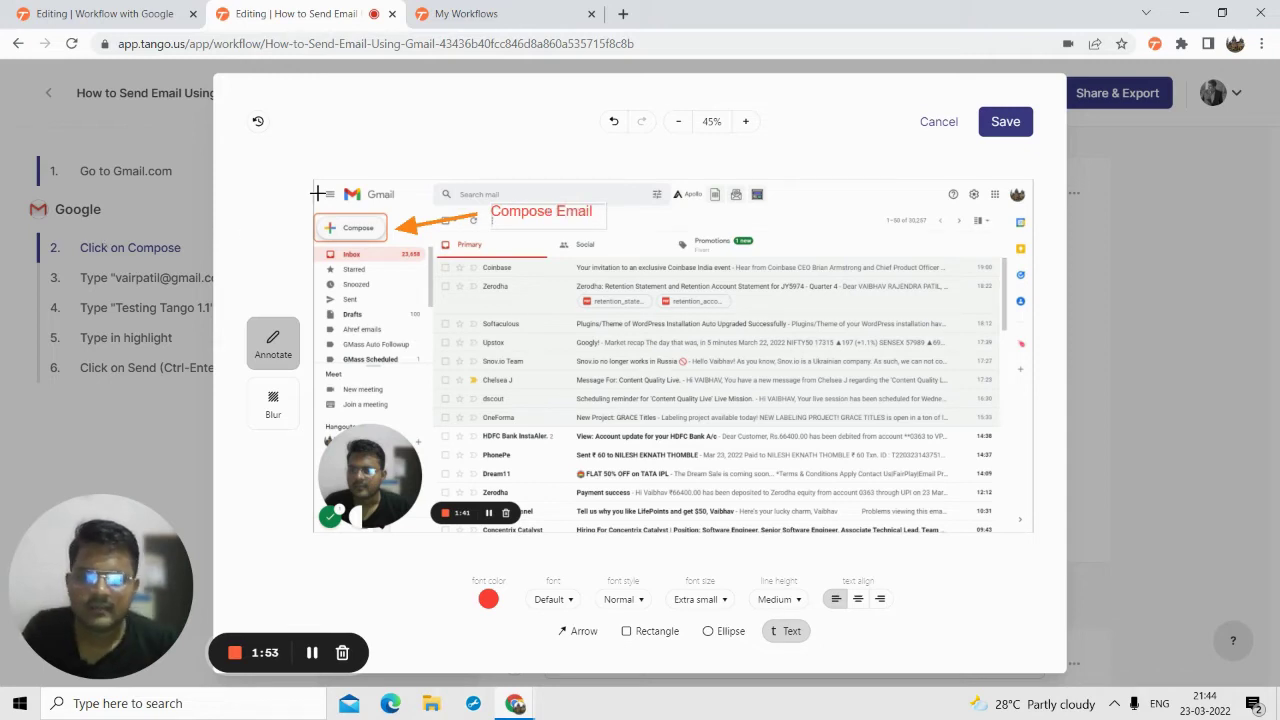
click(680, 230)
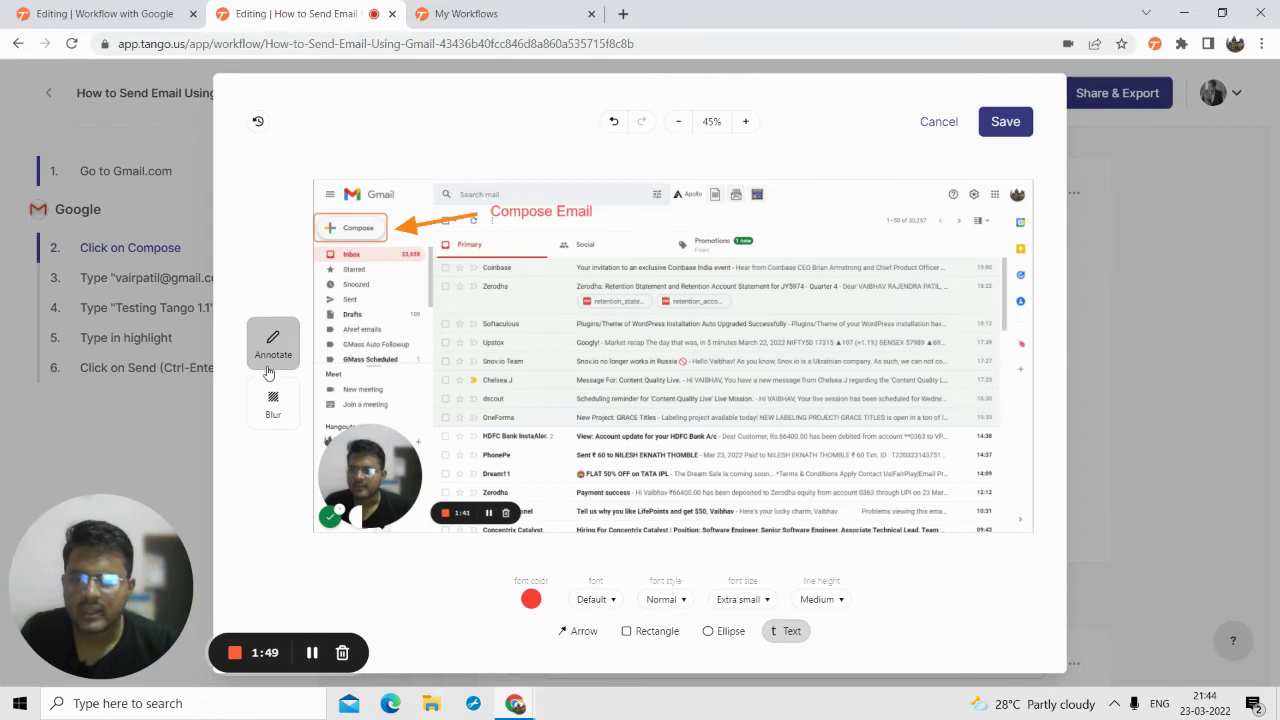
click(271, 412)
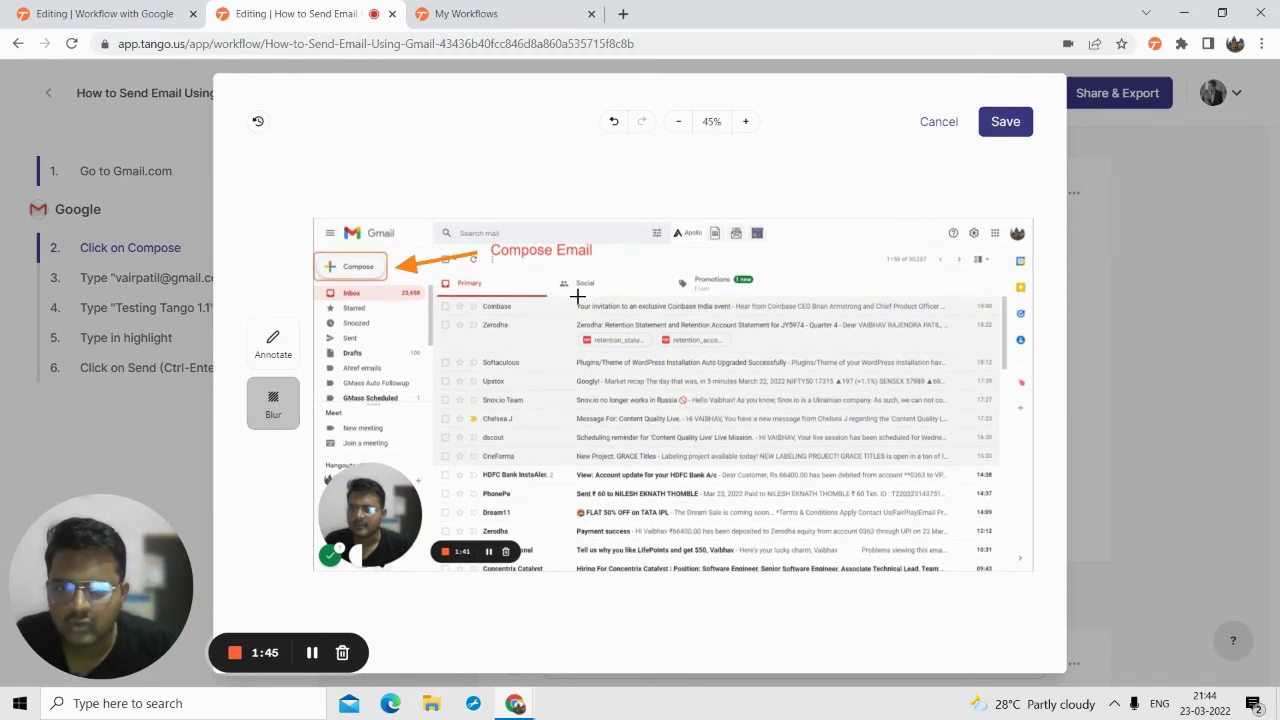
- Blur the email message list area and save the annotated screenshot to step 2
drag(577, 299, 983, 517)
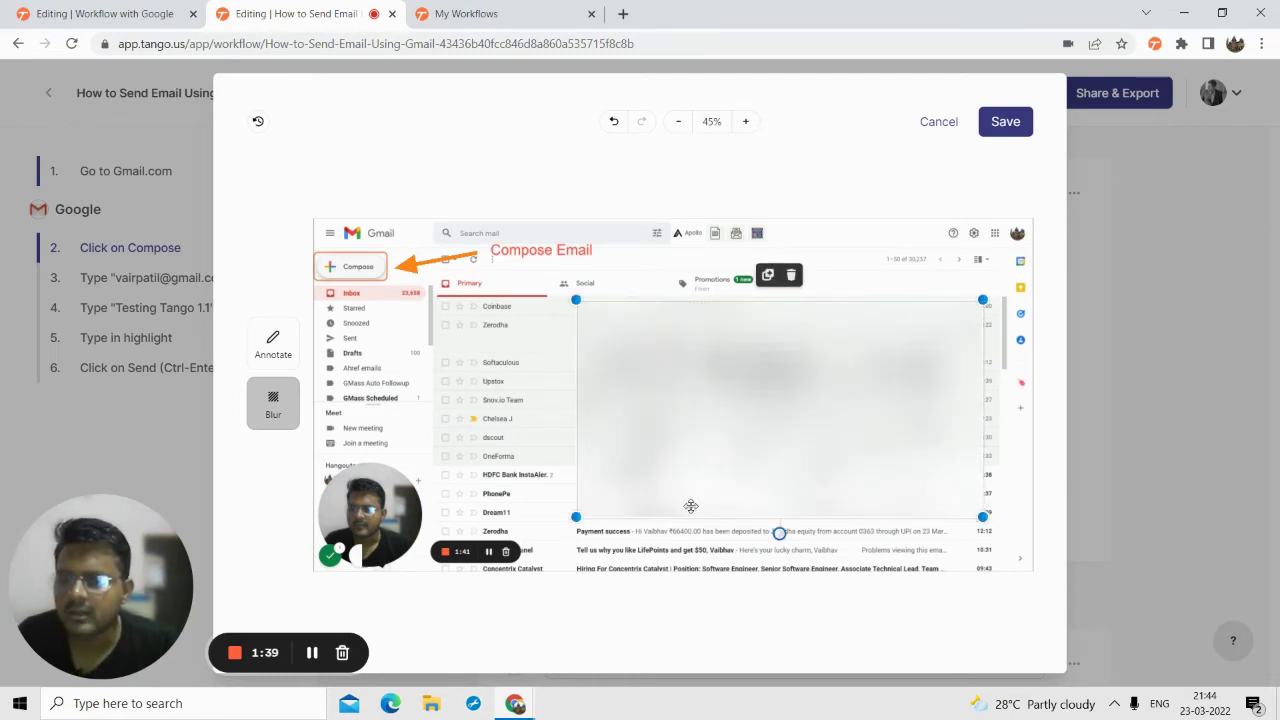
click(630, 632)
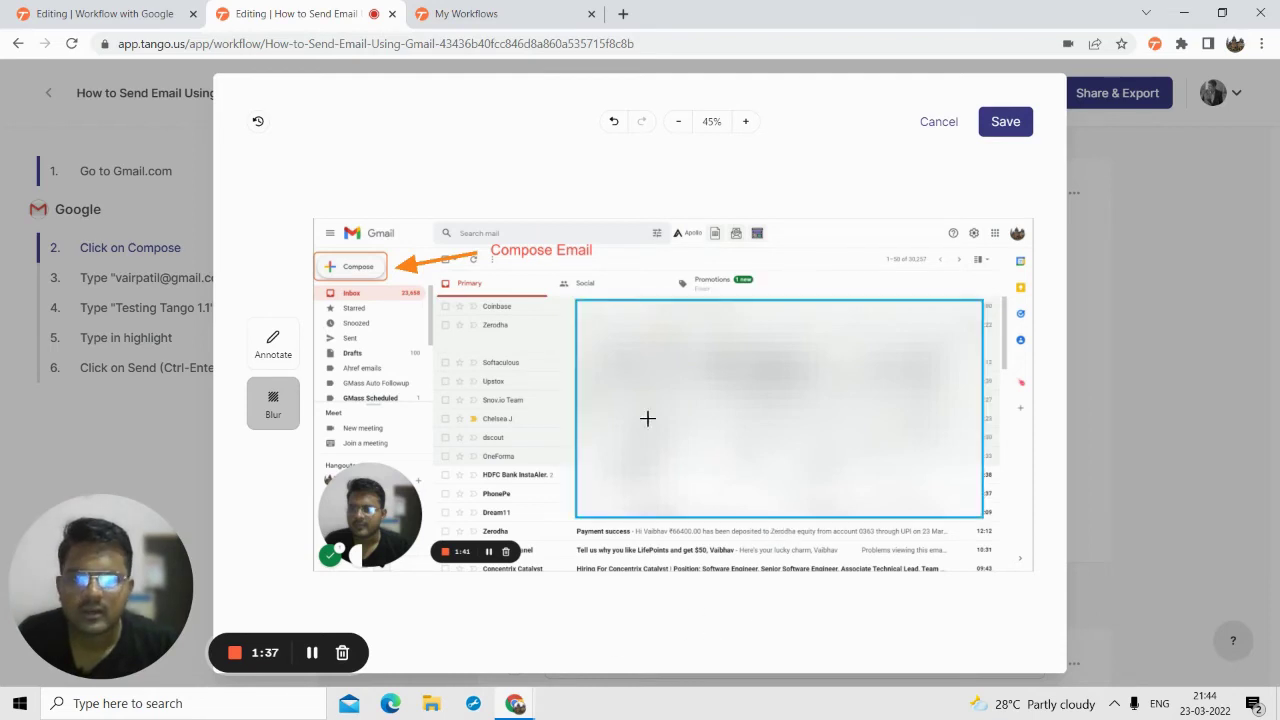
scroll(802, 246, down, 1)
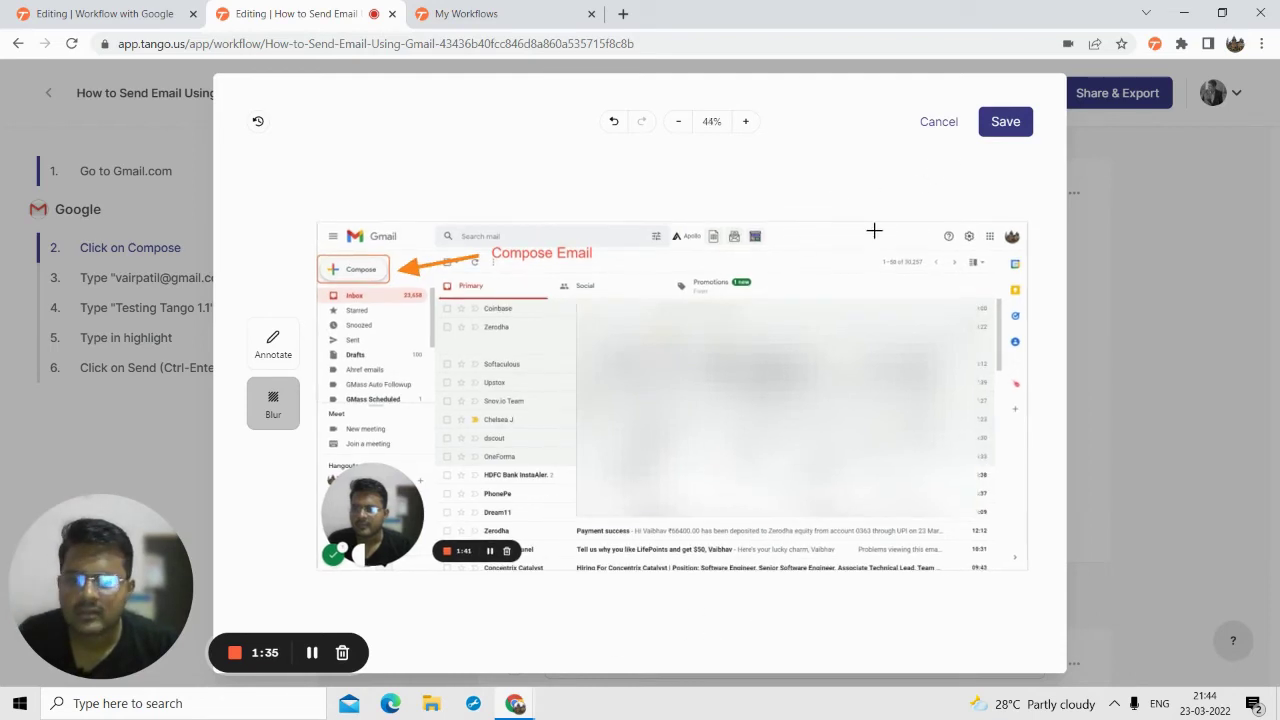
click(1005, 121)
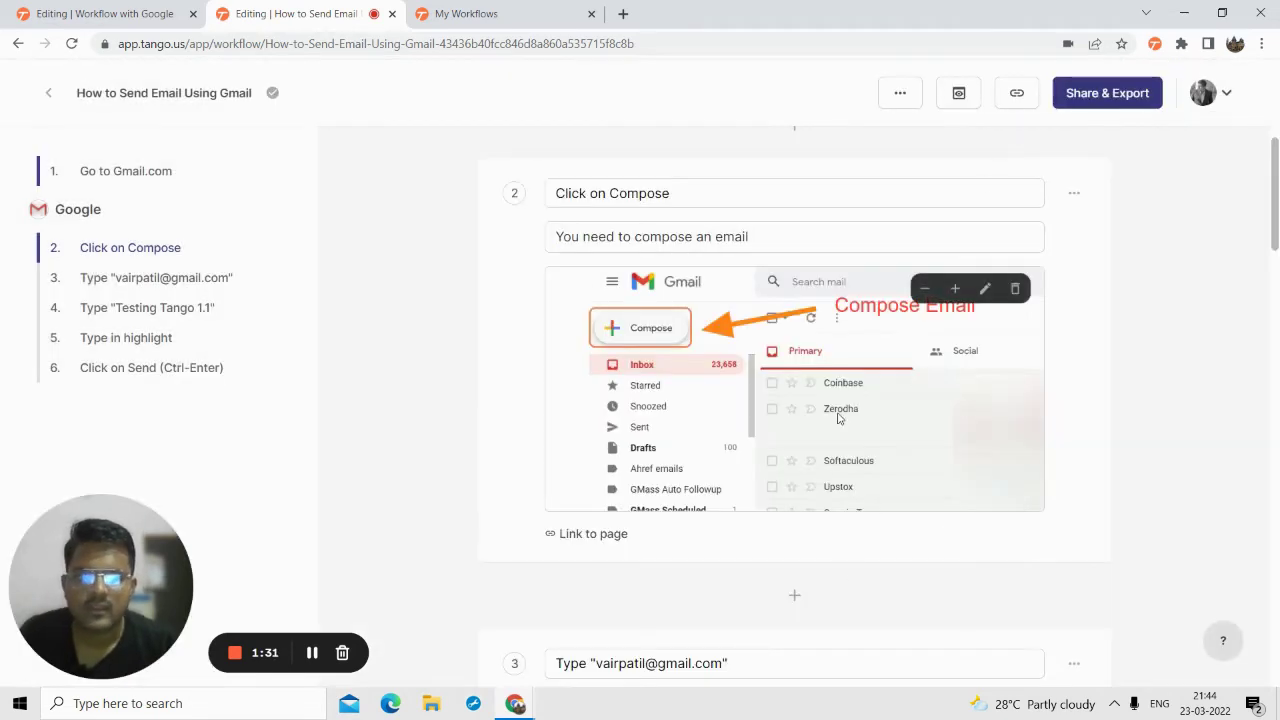
- Zoom step 2's screenshot out and back in
click(924, 292)
click(946, 298)
click(946, 298)
scroll(606, 320, down, 3)
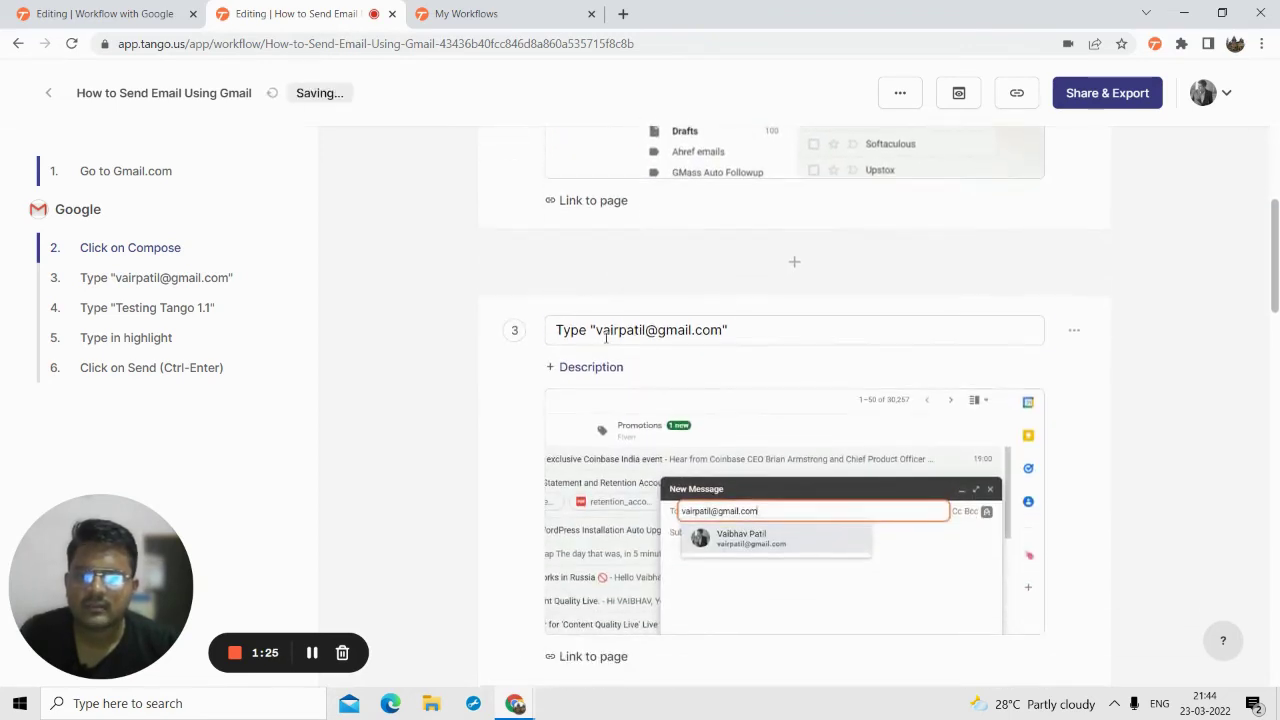
- Retitle step 3 as 'Type the email of the person'
triple_click(606, 338)
scroll(590, 300, down, 1)
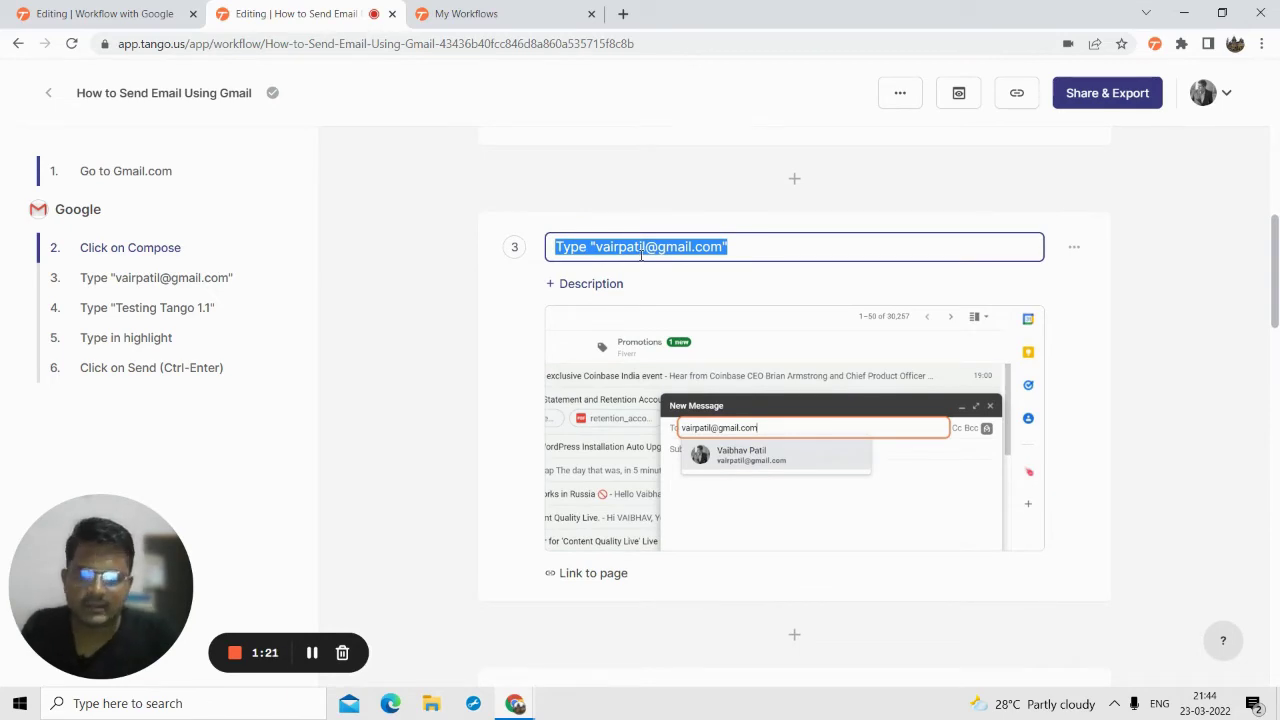
text(T)
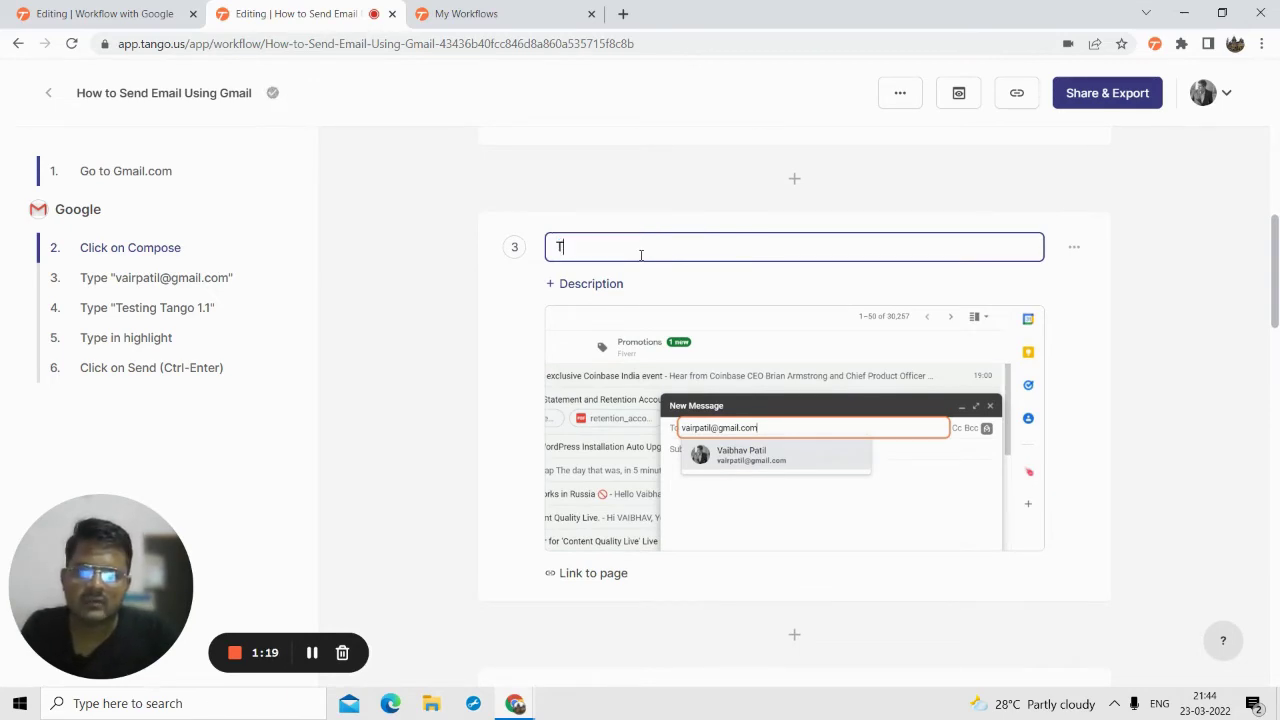
text(ype the email of the person)
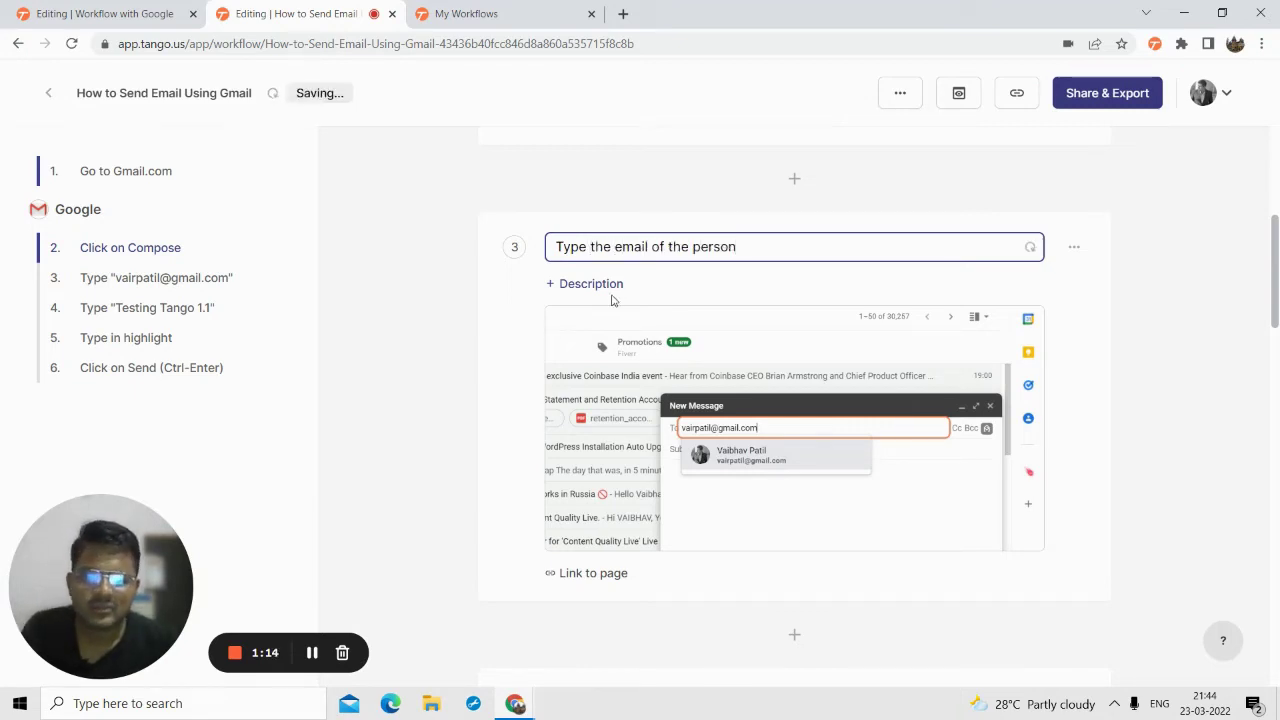
- Add a description to step 3 and check its linked Gmail page
click(598, 284)
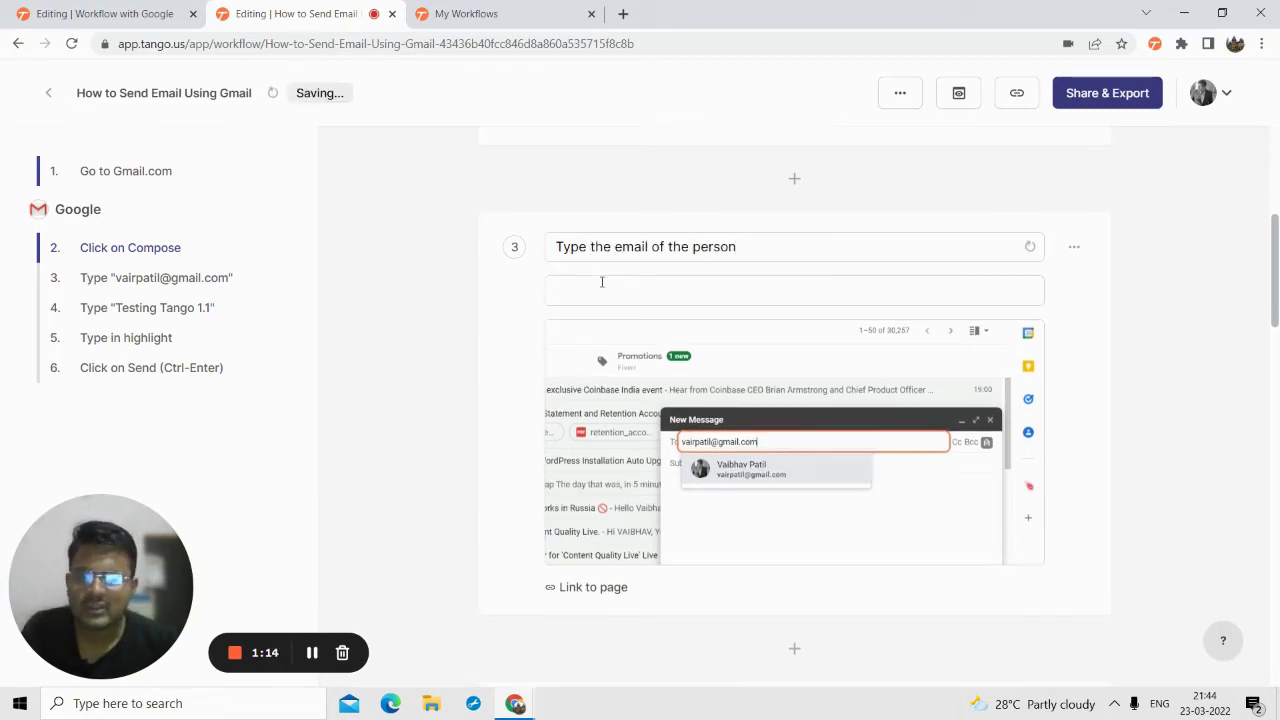
scroll(620, 455, down, 2)
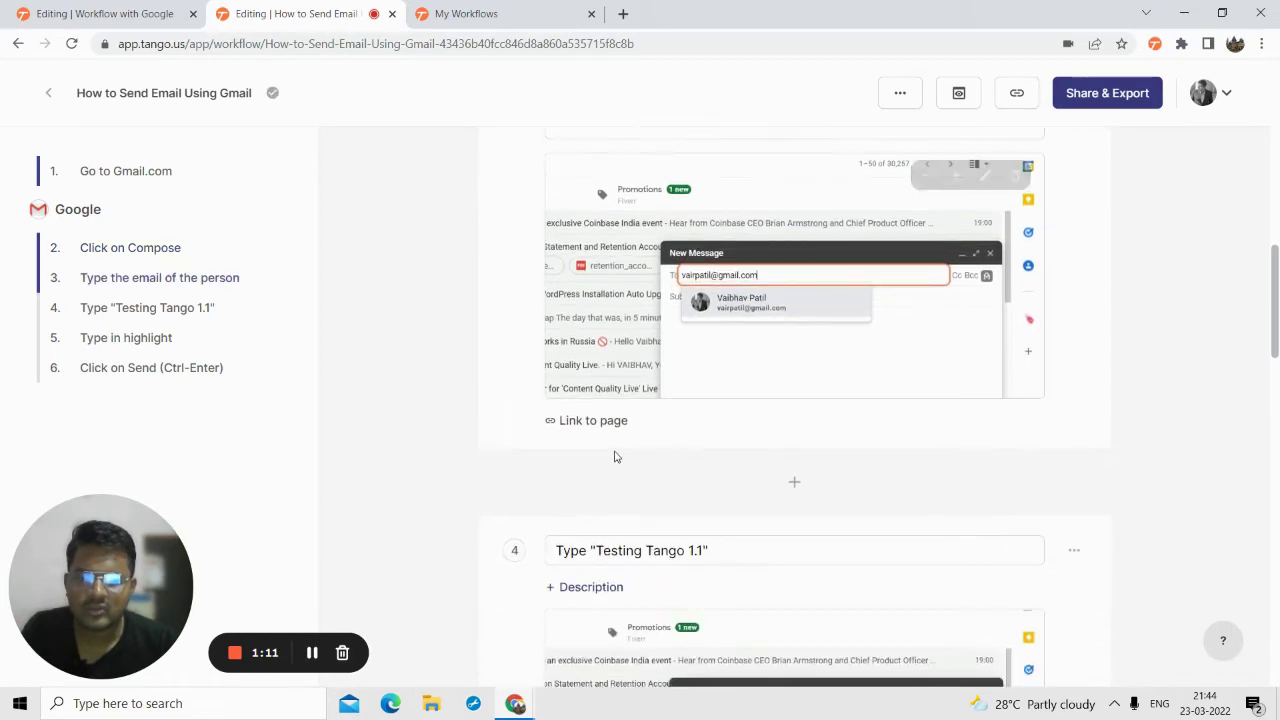
click(594, 424)
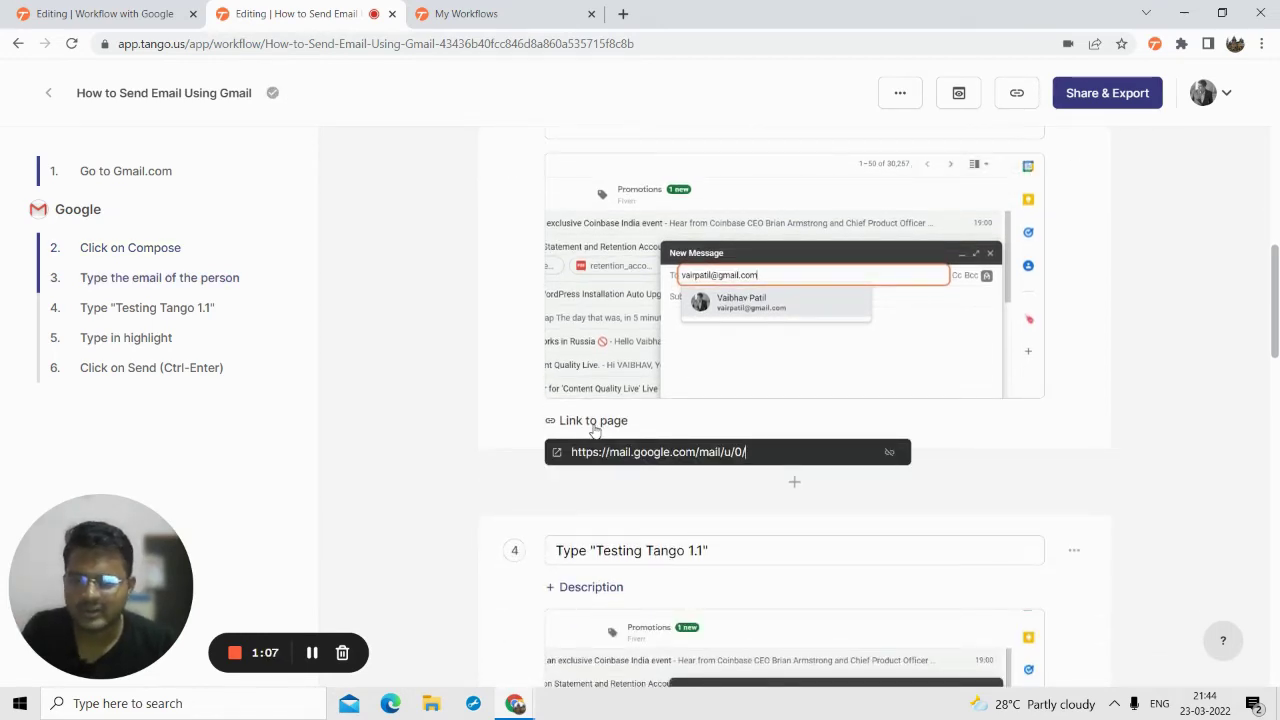
scroll(594, 412, down, 2)
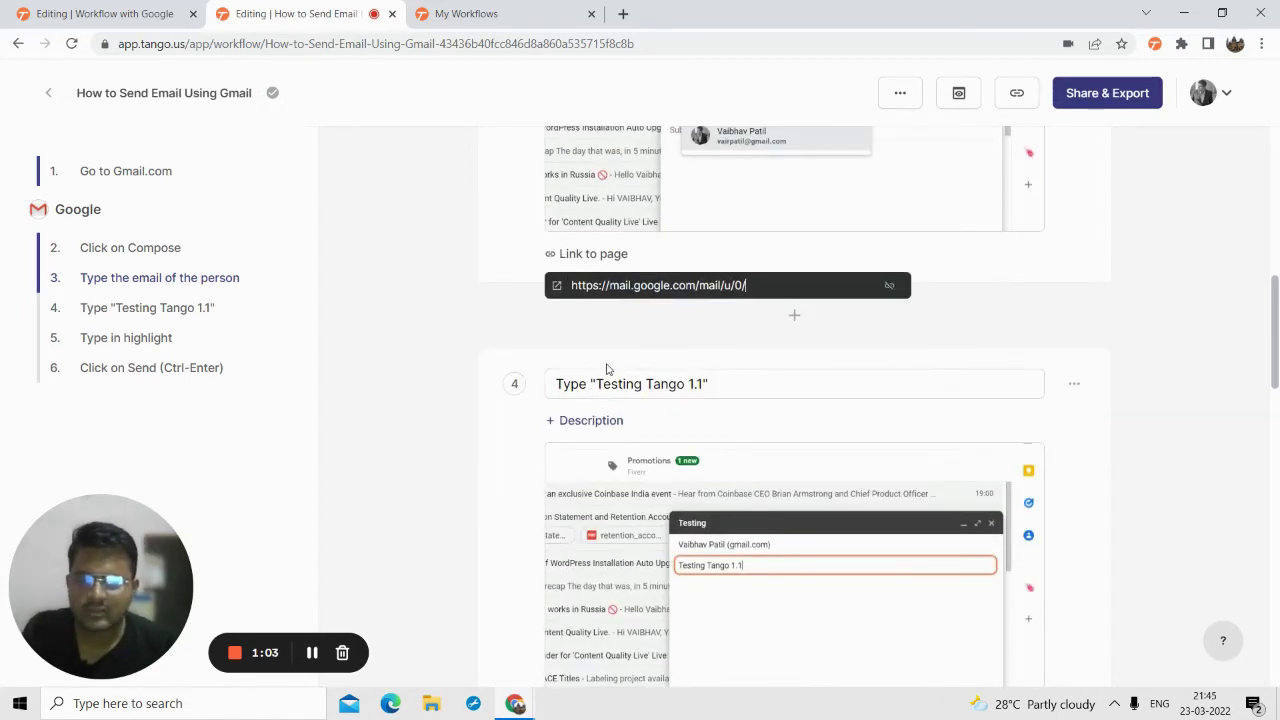
scroll(606, 369, down, 1)
- Retitle step 4 as 'Type Email Subject Line'
triple_click(620, 295)
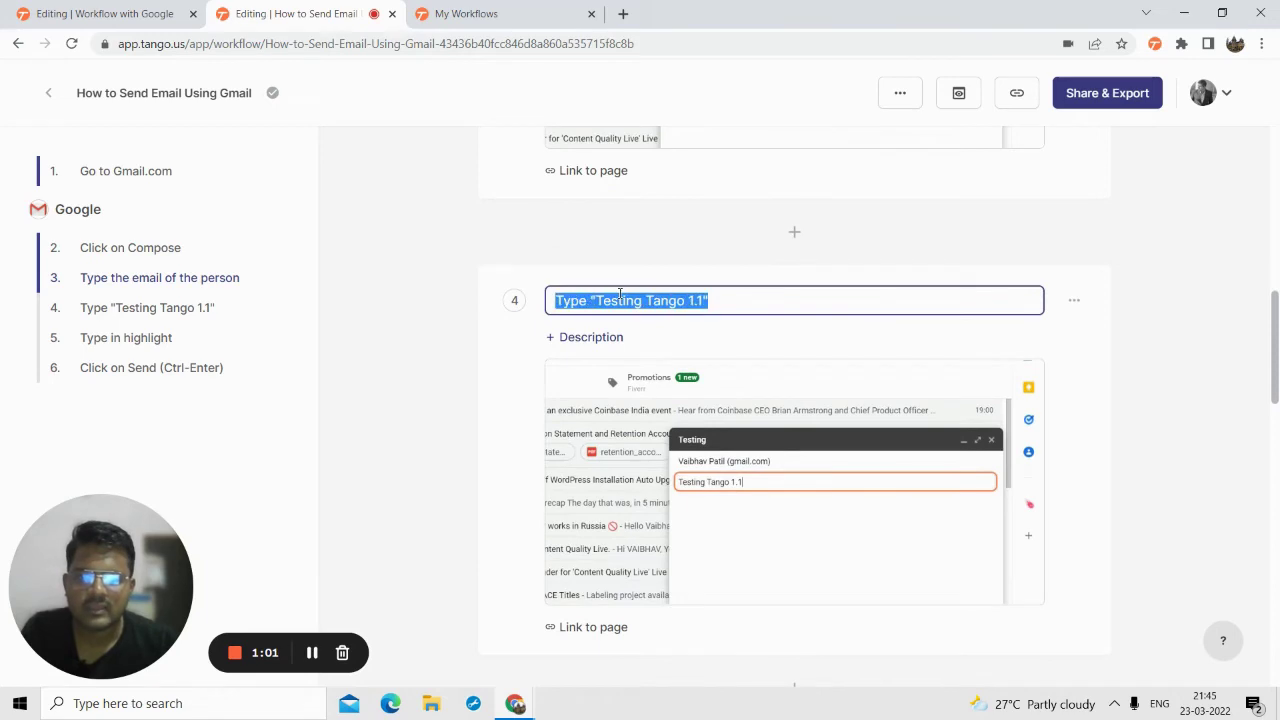
text(Type)
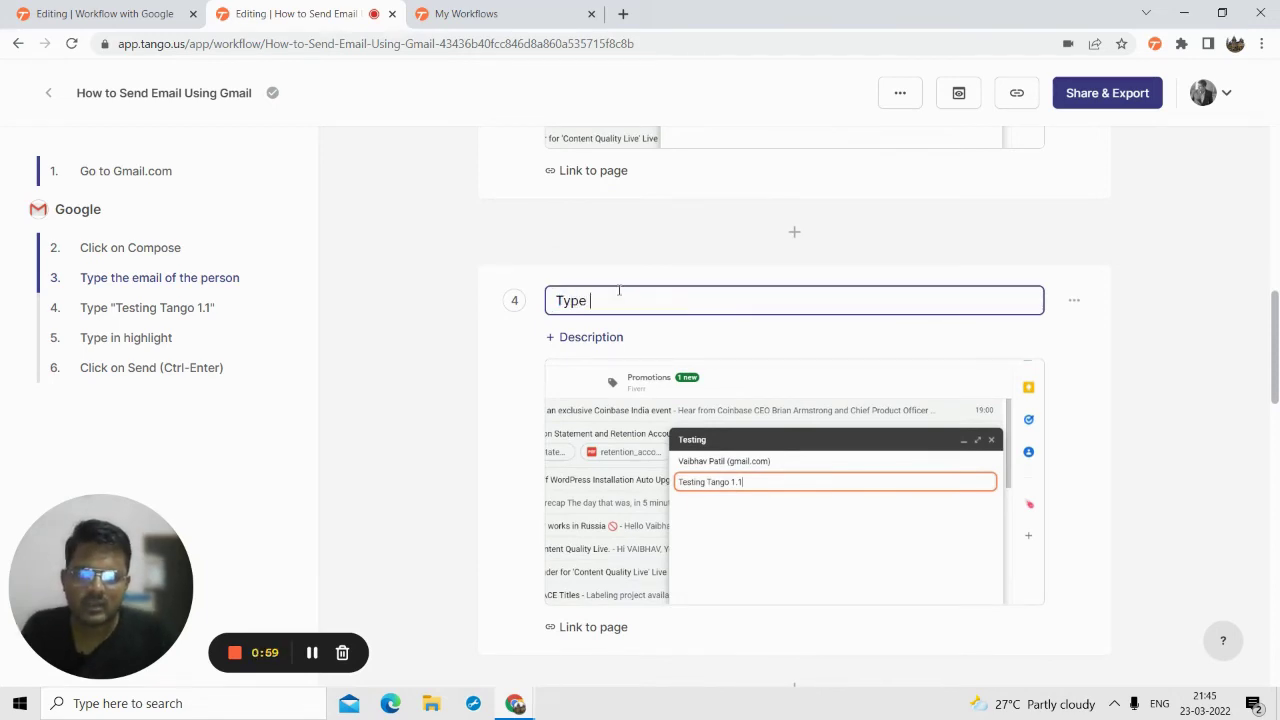
text( Email Subject Line)
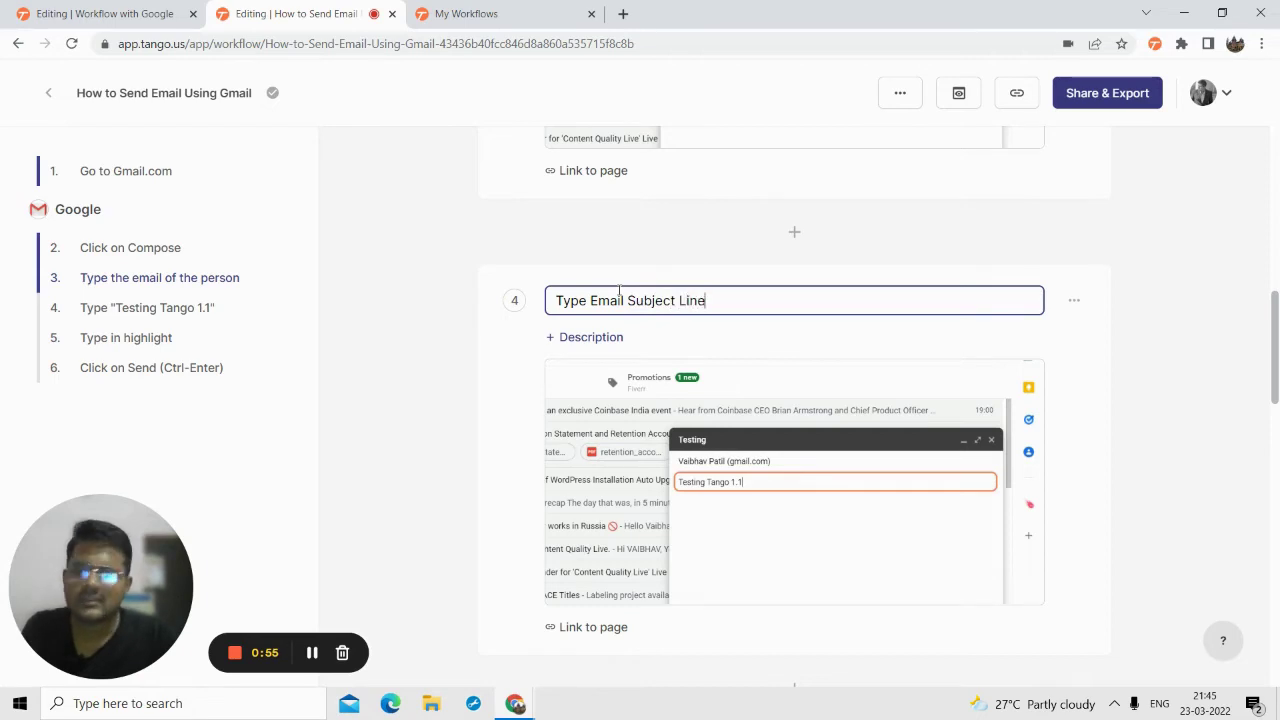
scroll(680, 351, down, 3)
scroll(708, 343, up, 1)
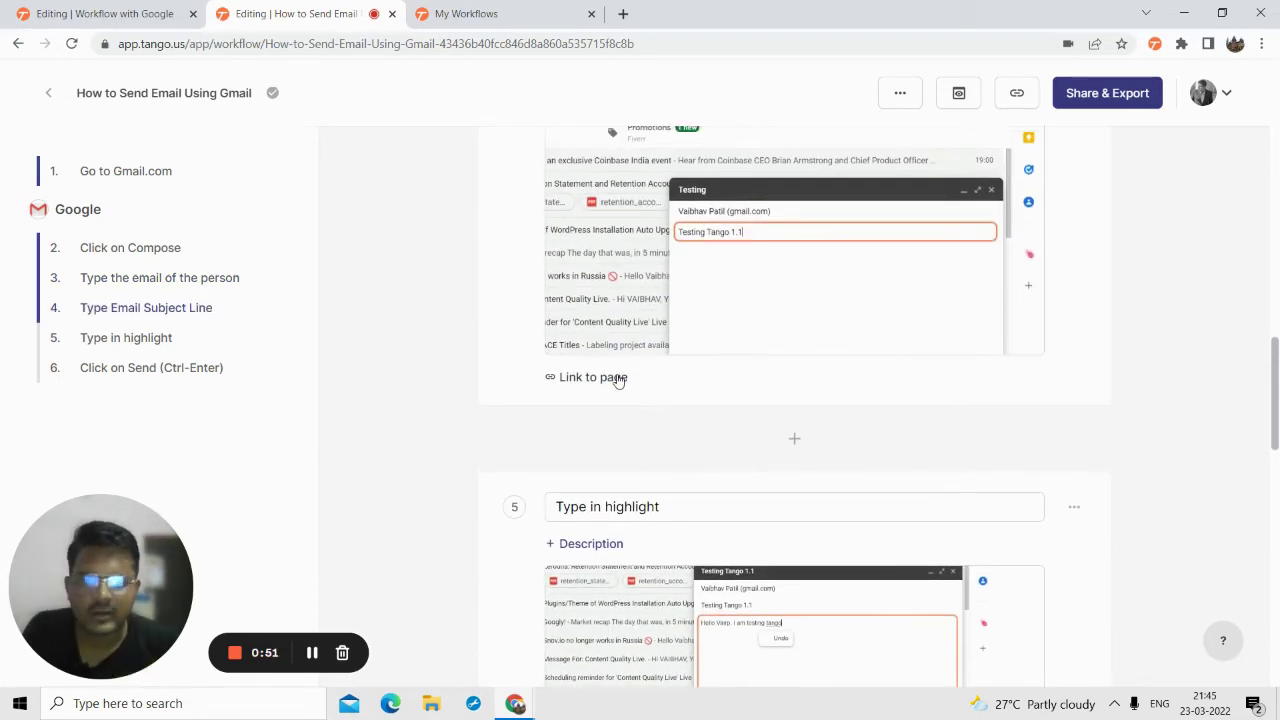
scroll(618, 380, up, 3)
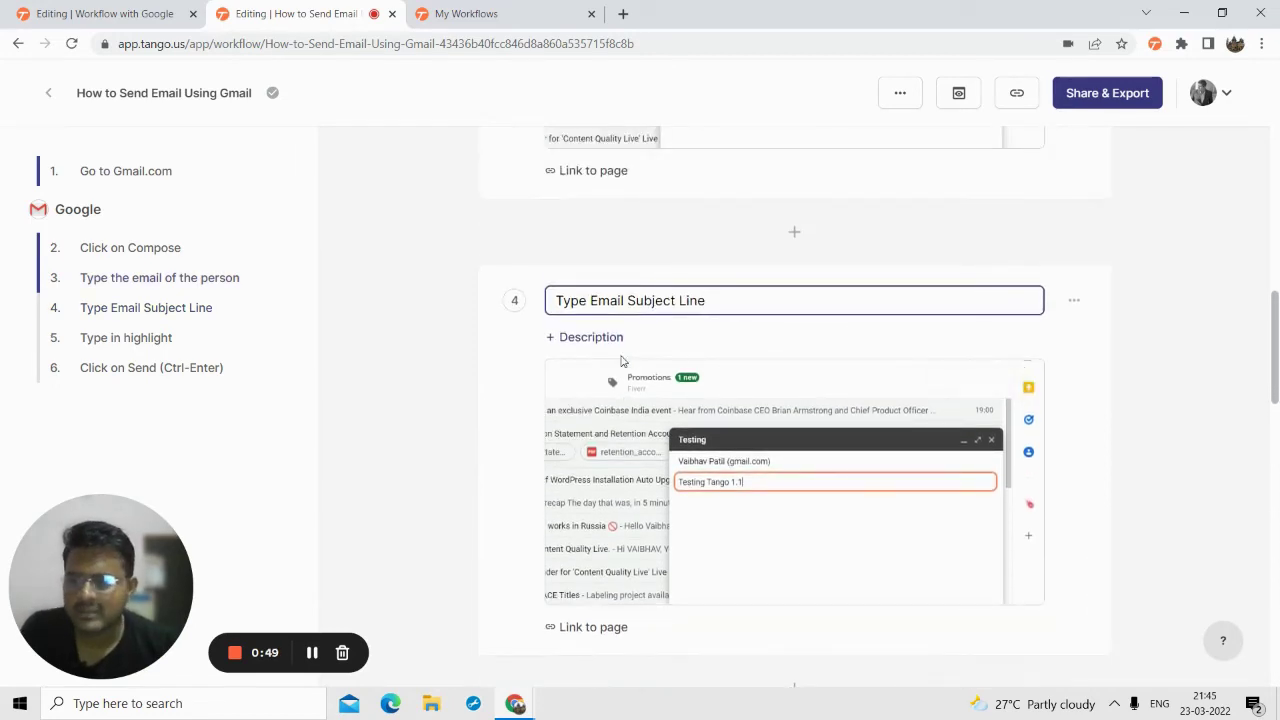
scroll(737, 360, down, 2)
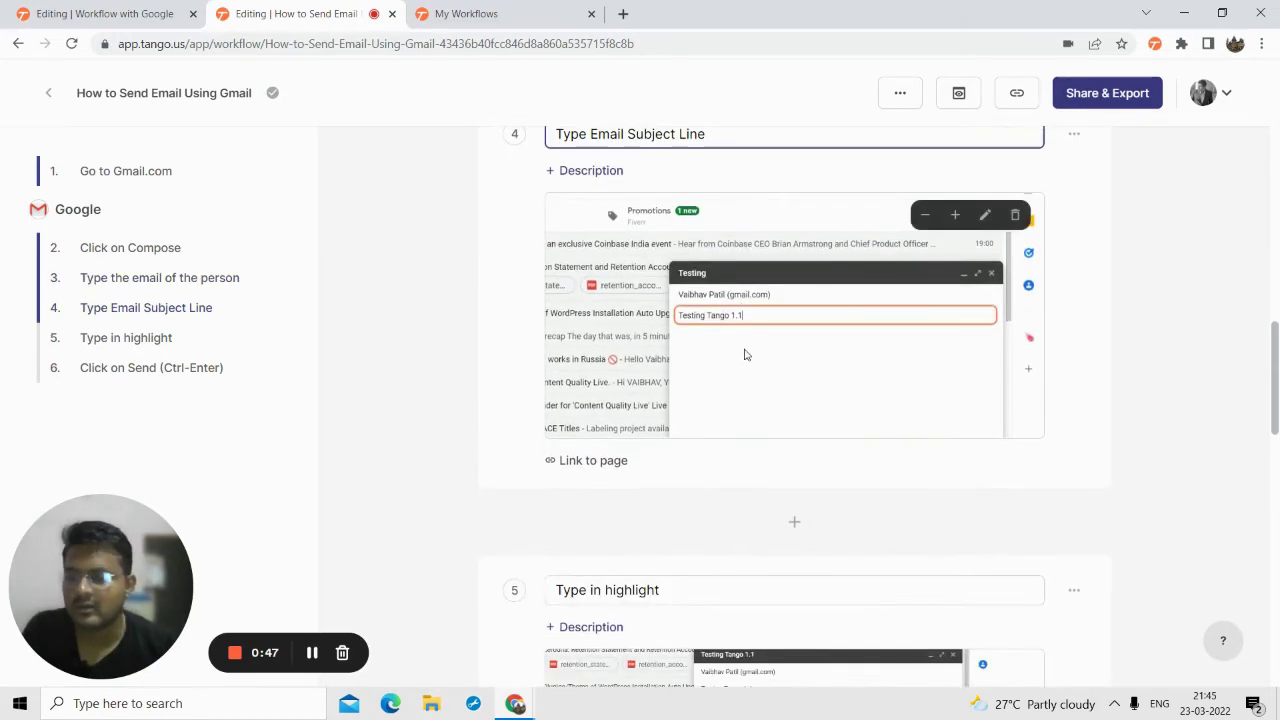
scroll(744, 354, up, 1)
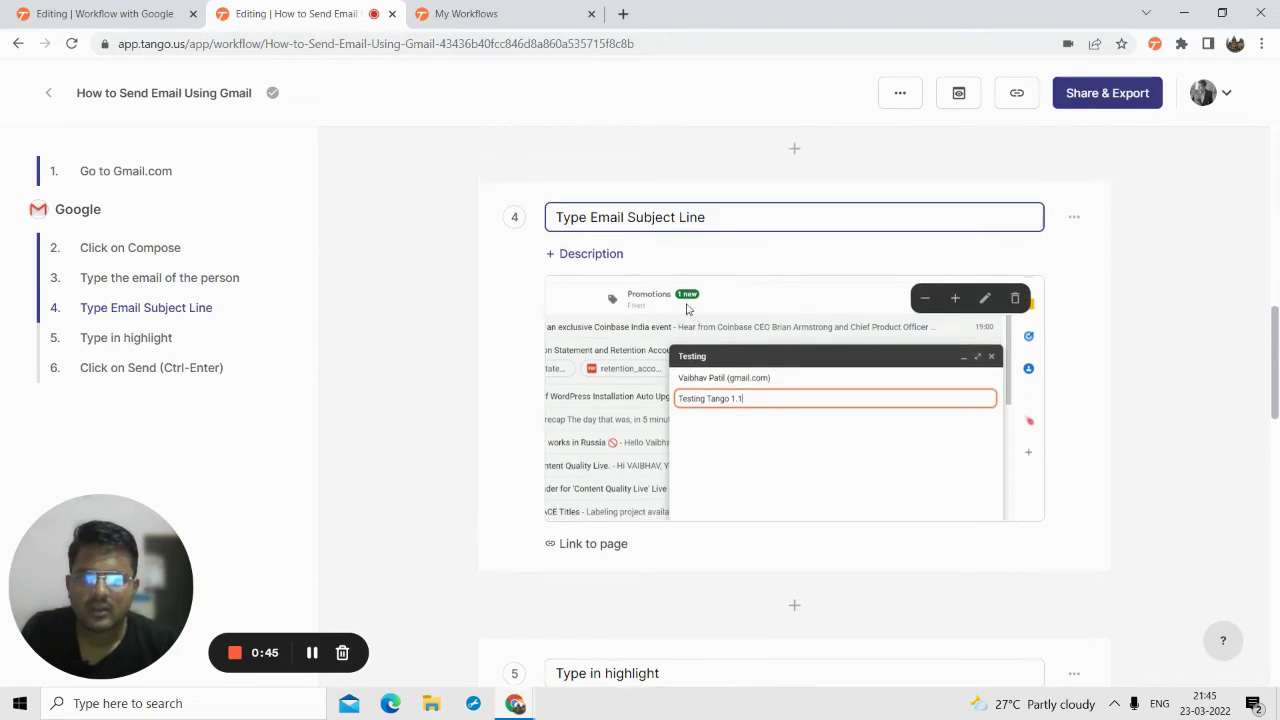
scroll(630, 320, down, 5)
- Retitle step 5 as 'Type in Email Body'
triple_click(622, 257)
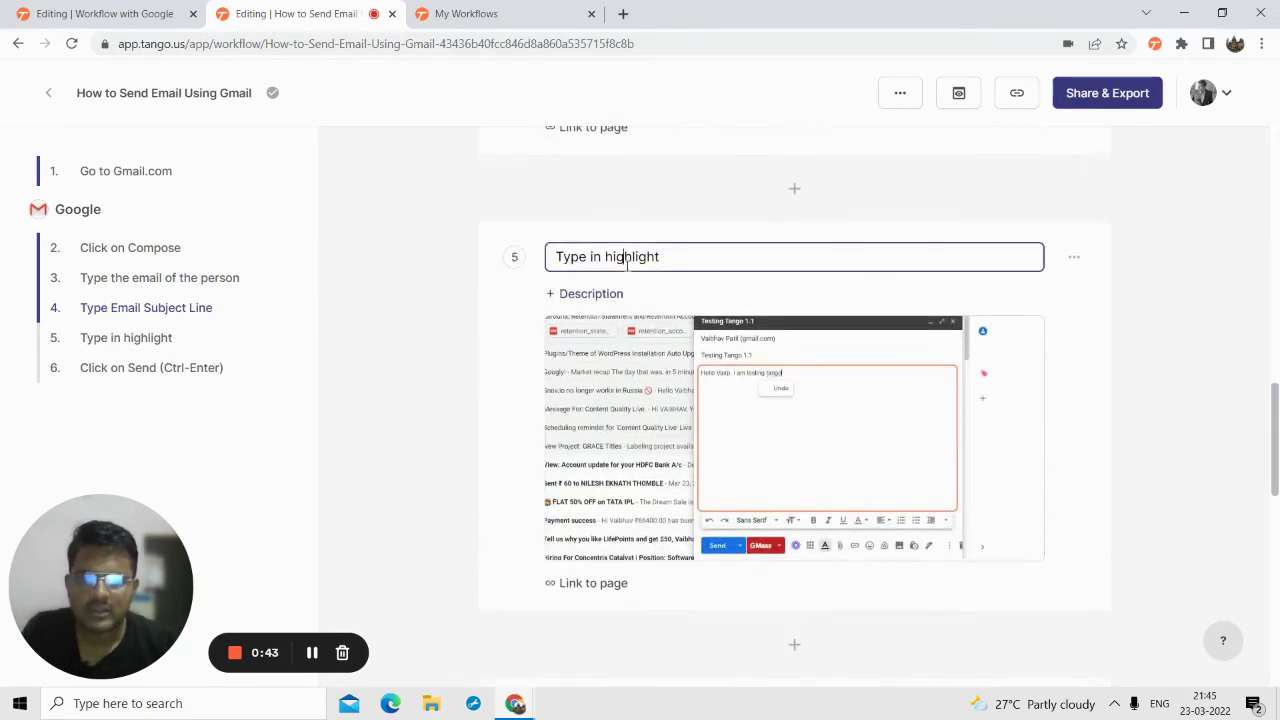
text(Tyhep)
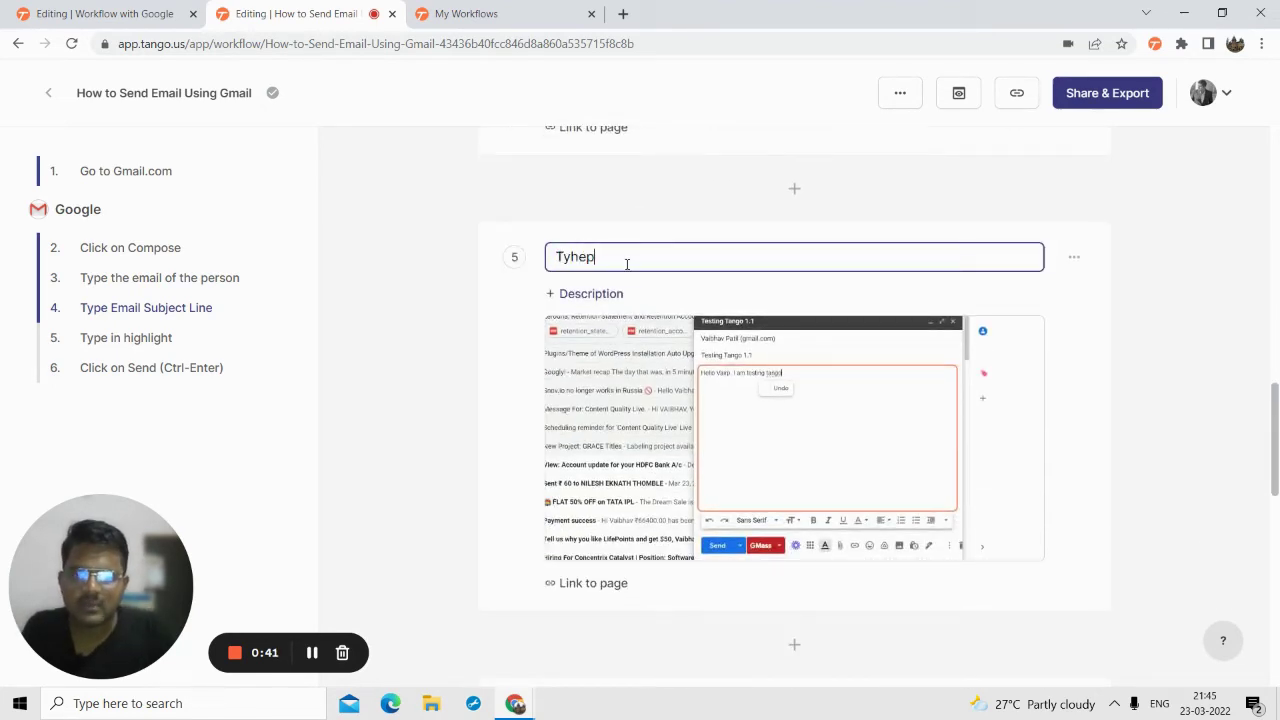
text(in Subkje)
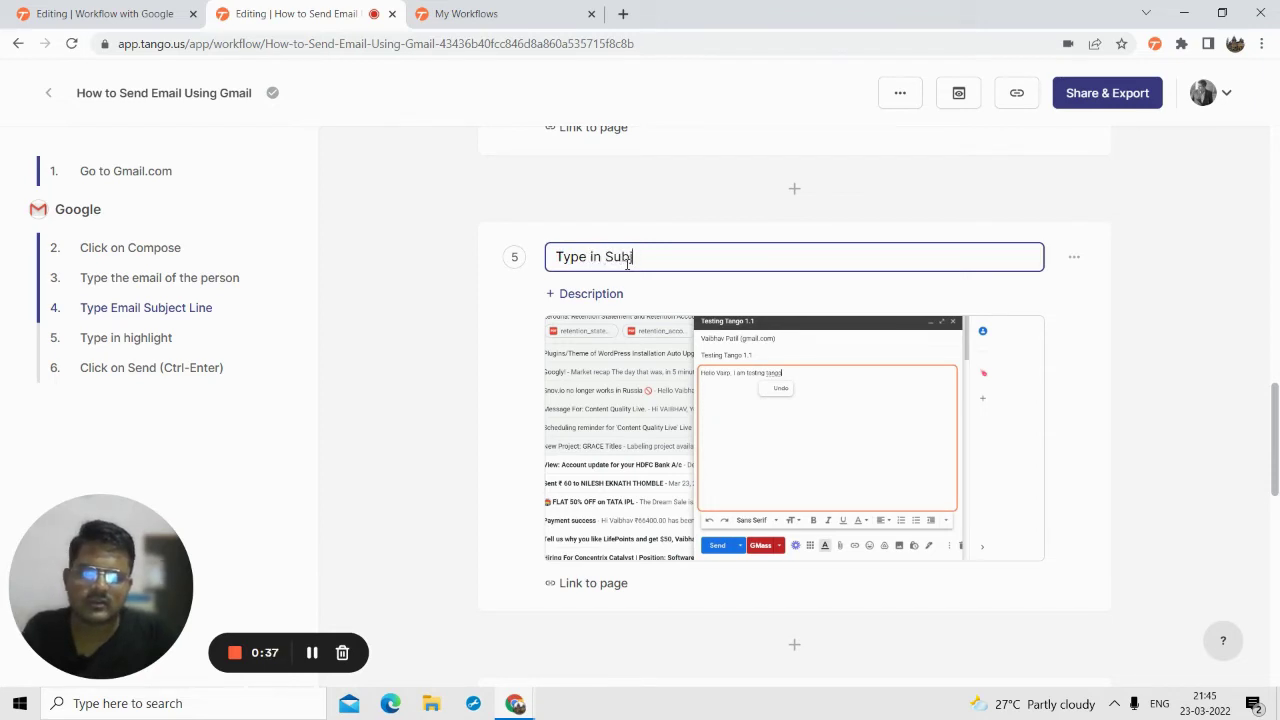
text(Email Body)
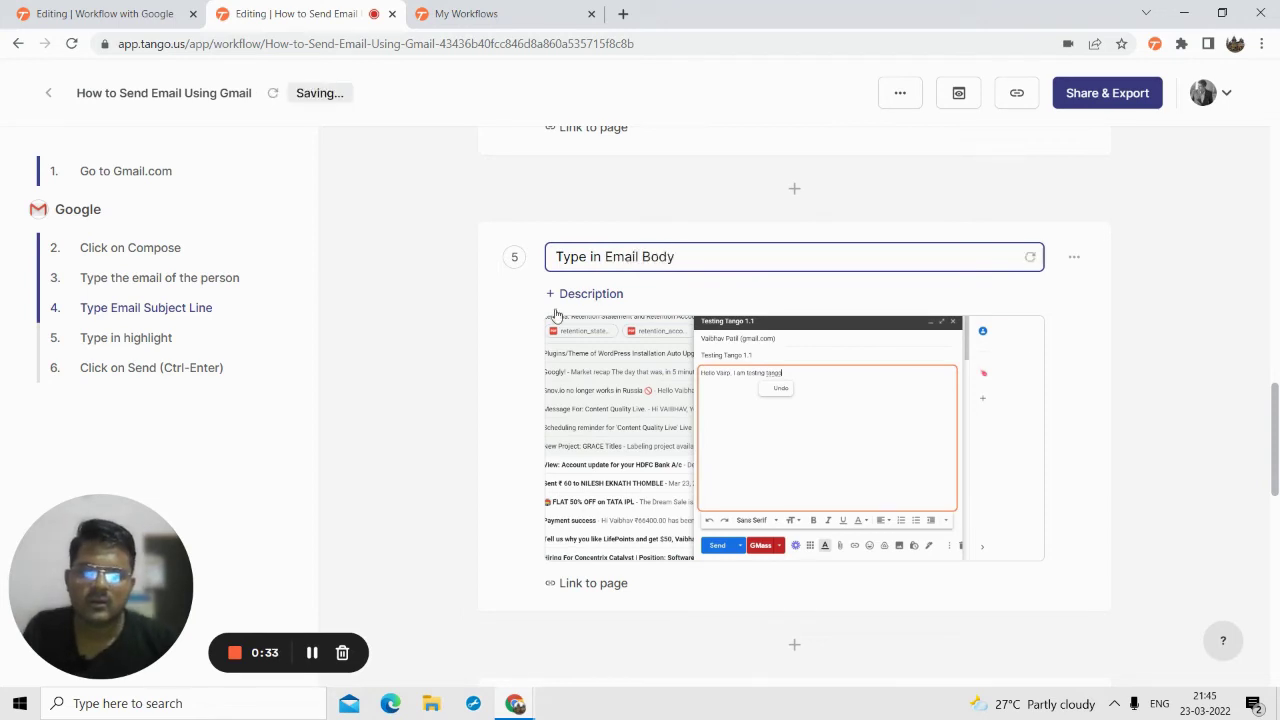
scroll(620, 300, down, 4)
- Retitle step 6 as 'Click on Send Button'
click(592, 296)
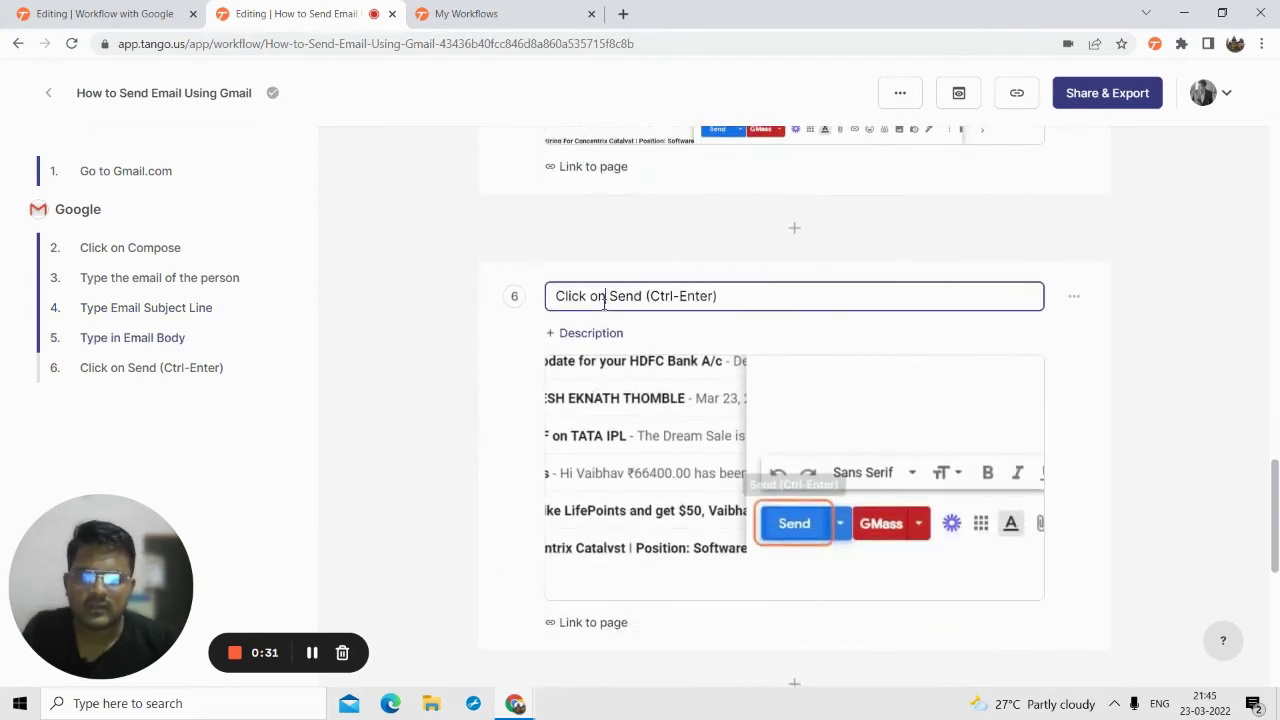
triple_click(604, 300)
text(Click on Send)
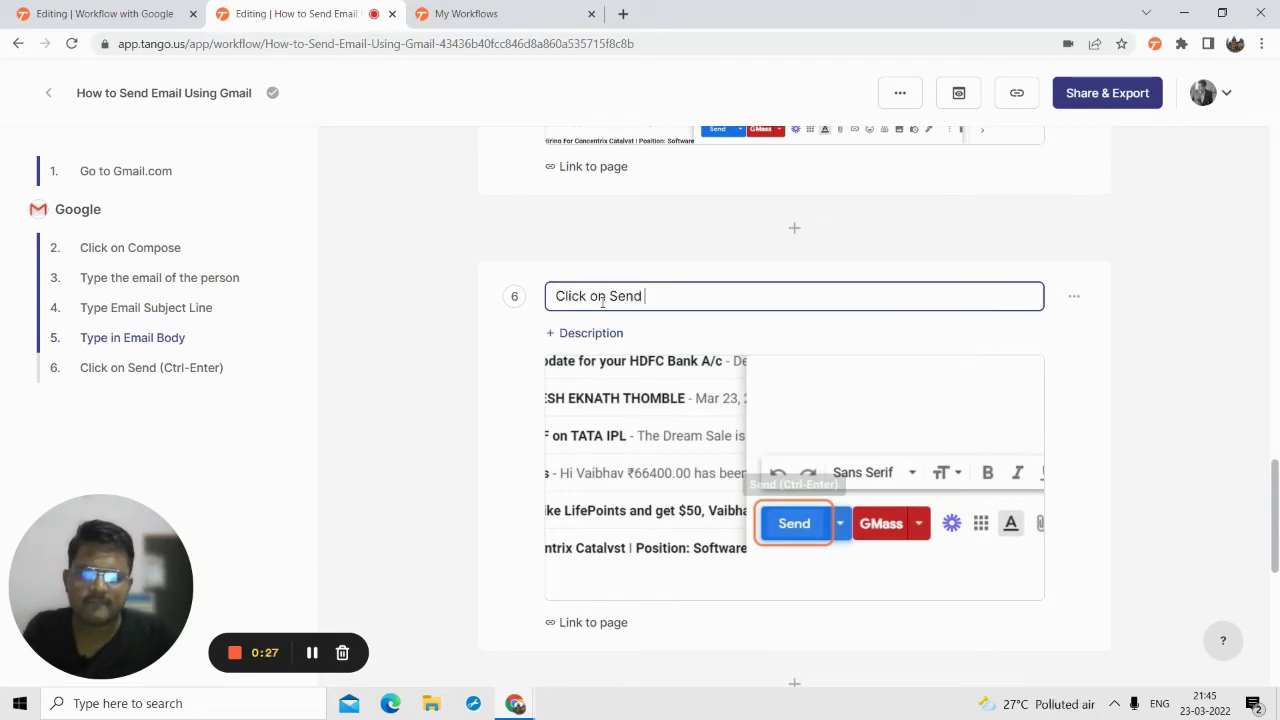
text( Byu)
key(BackSpace)
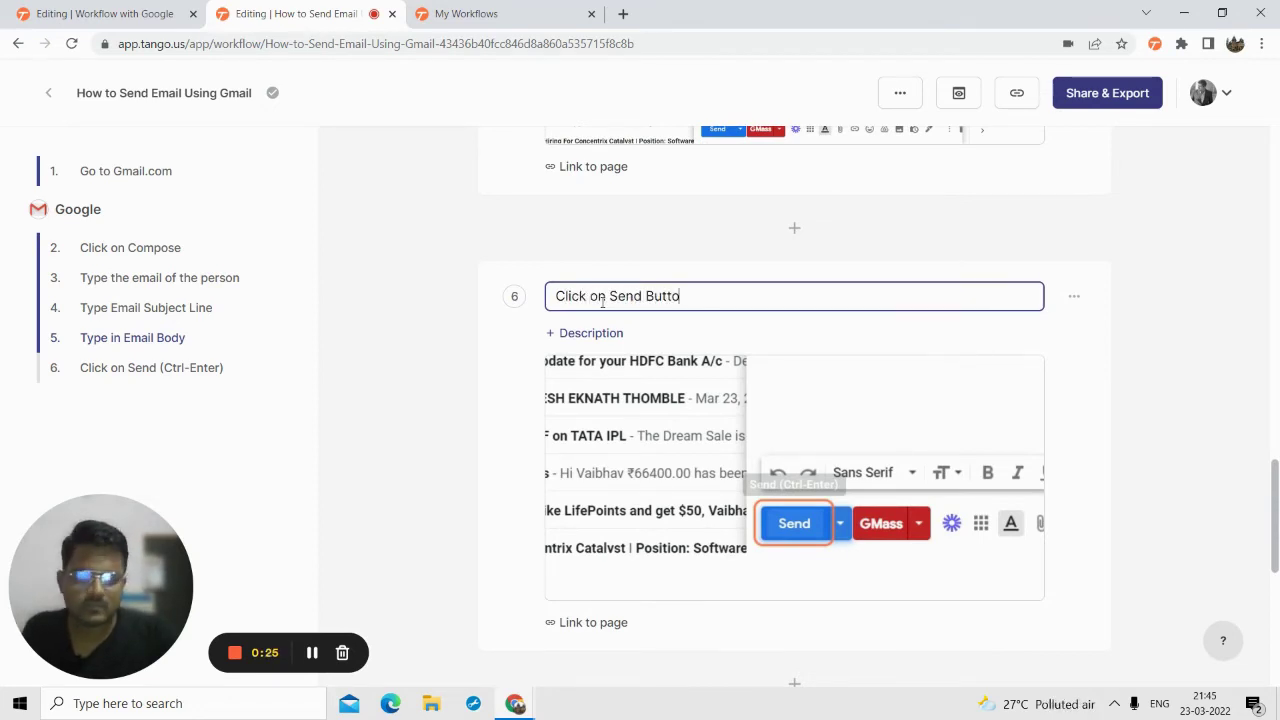
scroll(603, 301, down, 3)
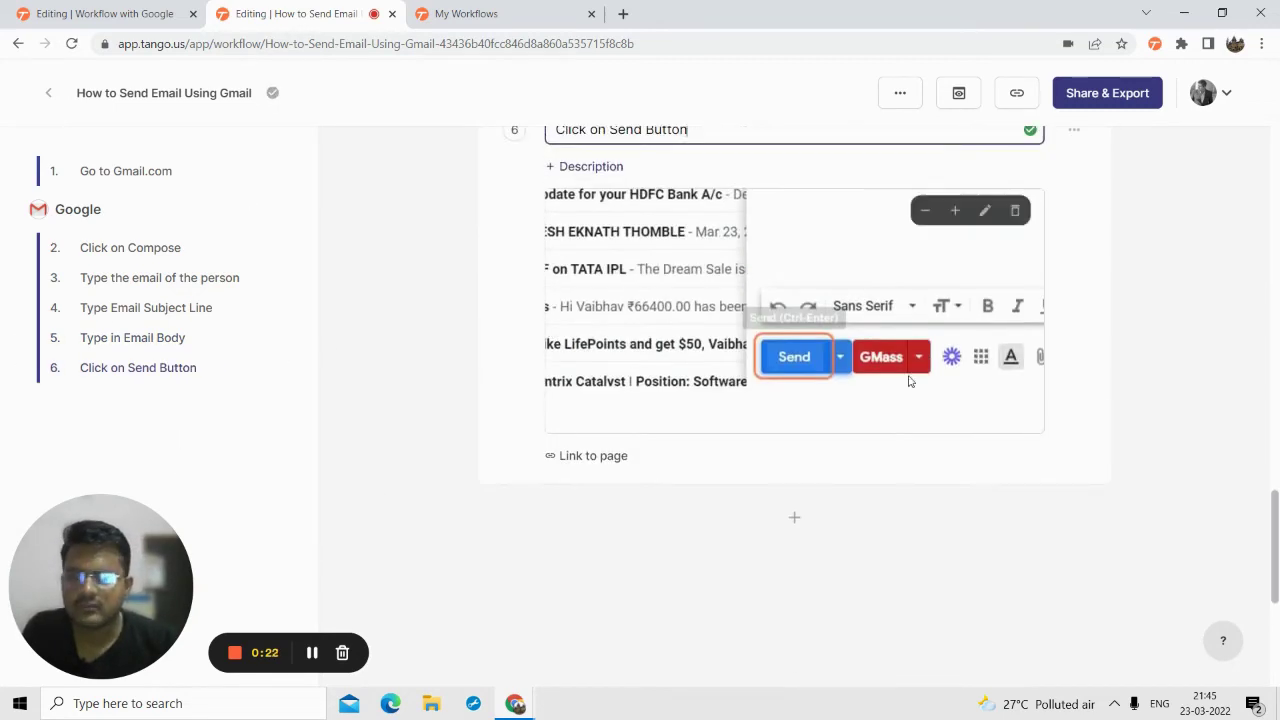
scroll(1100, 184, up, 5)
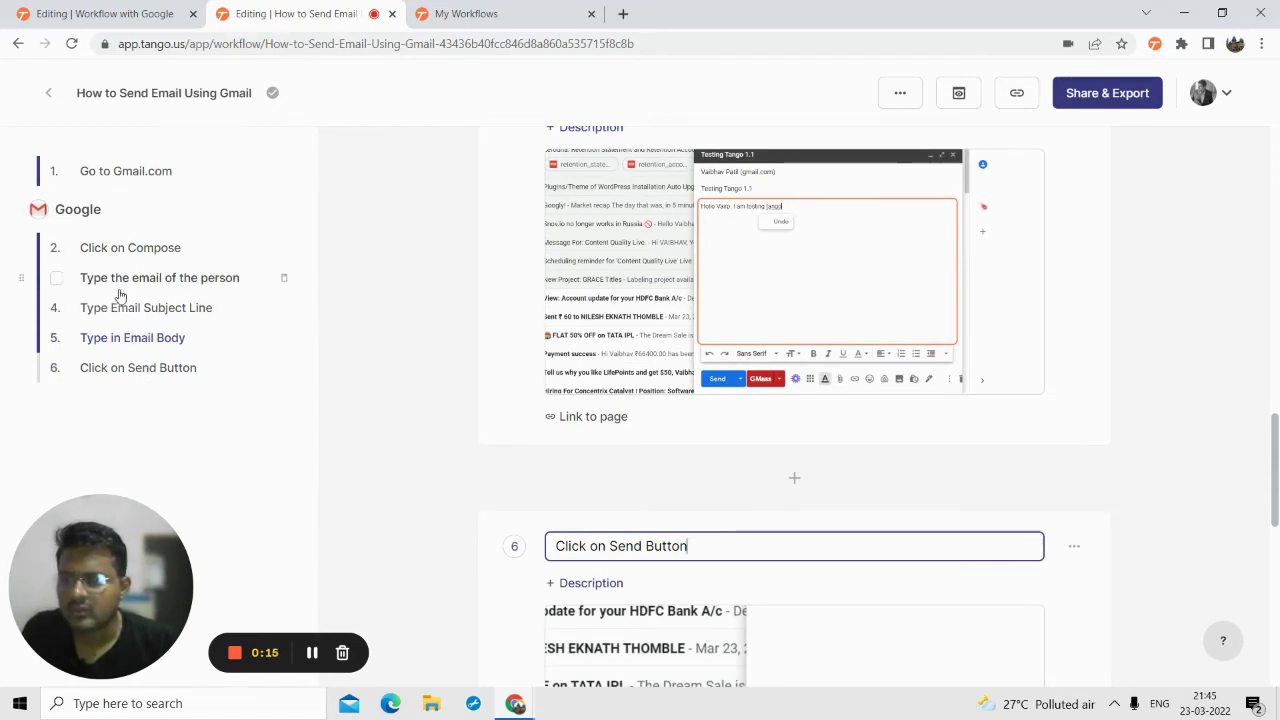
- Bring up the Magic Copy export options, then glance at other workflows
click(1090, 96)
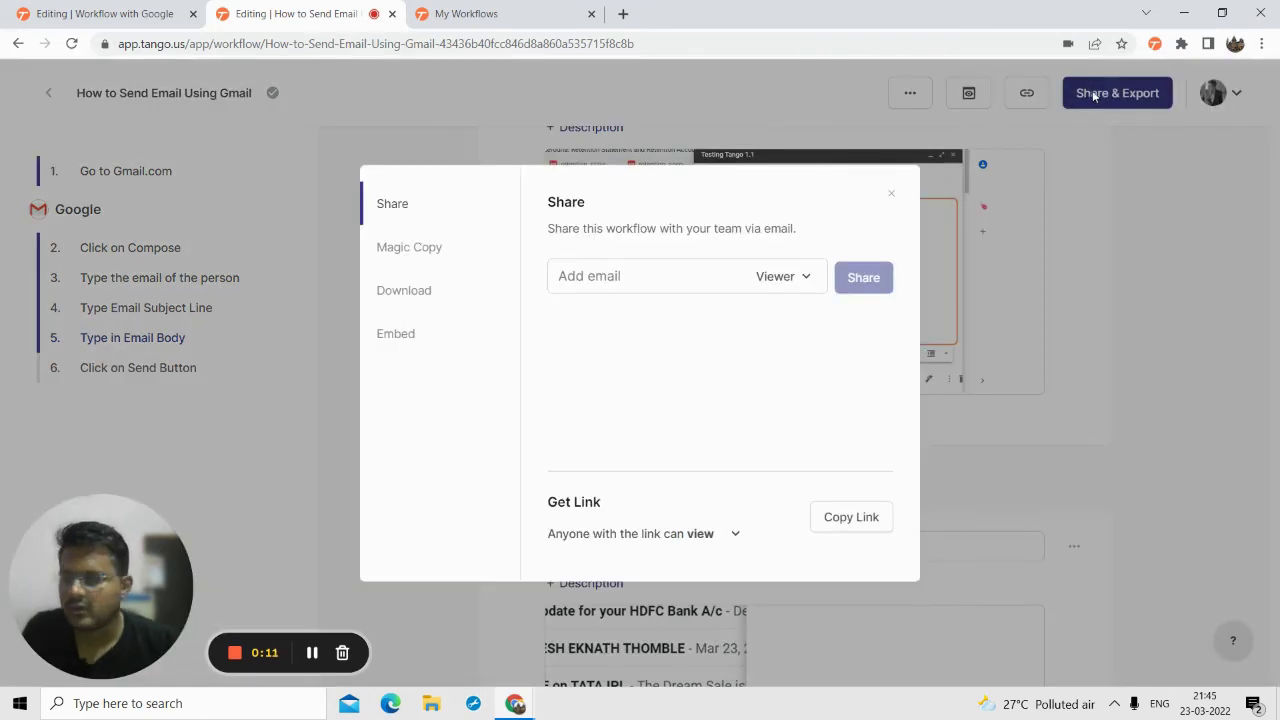
click(617, 274)
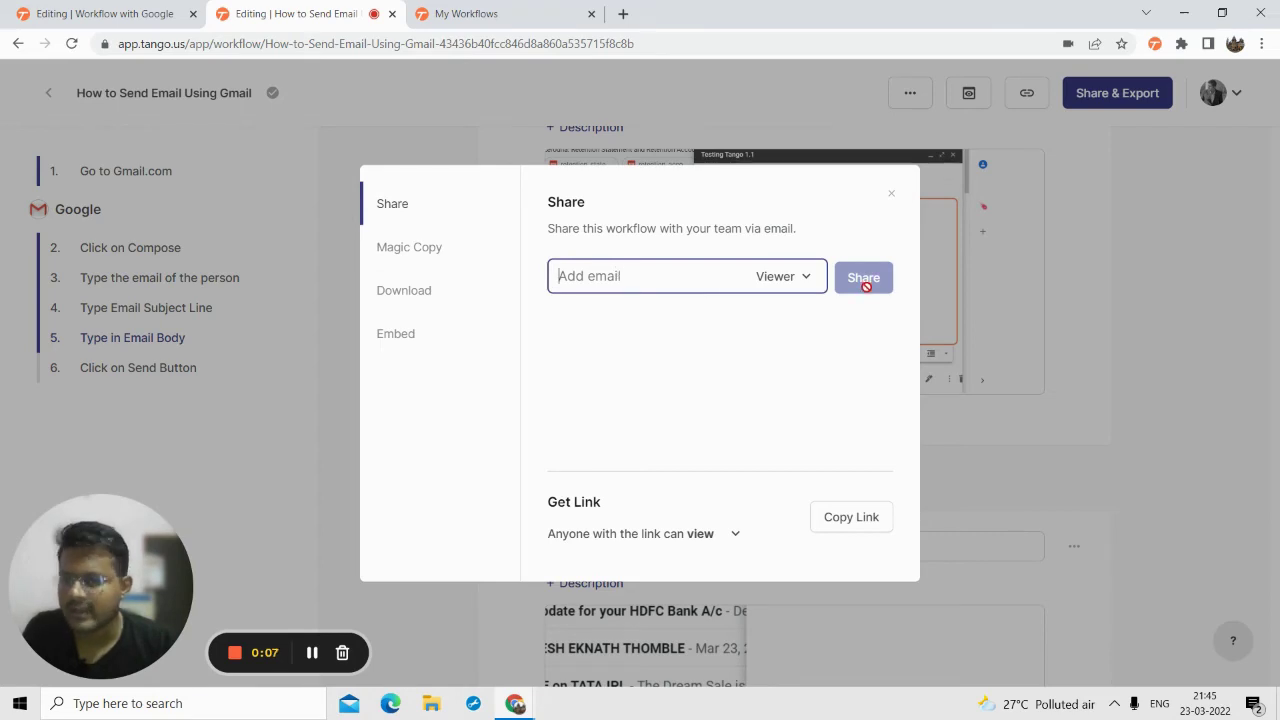
click(414, 262)
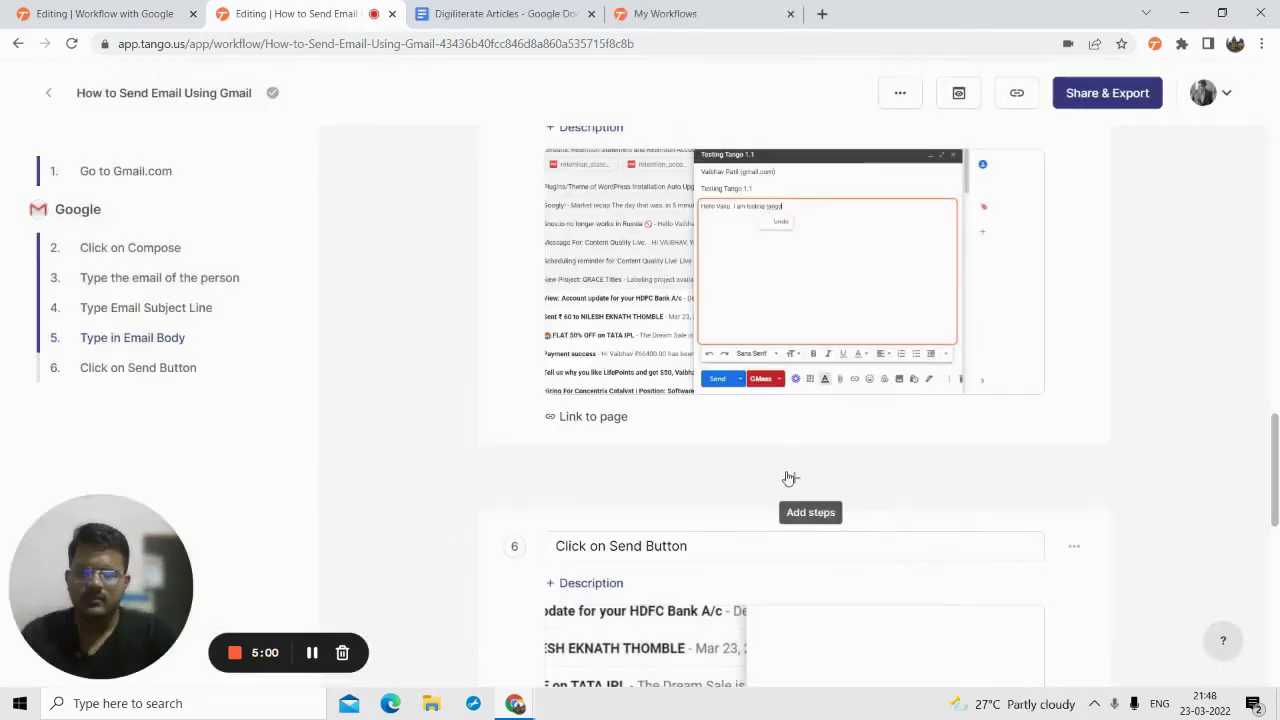
click(88, 12)
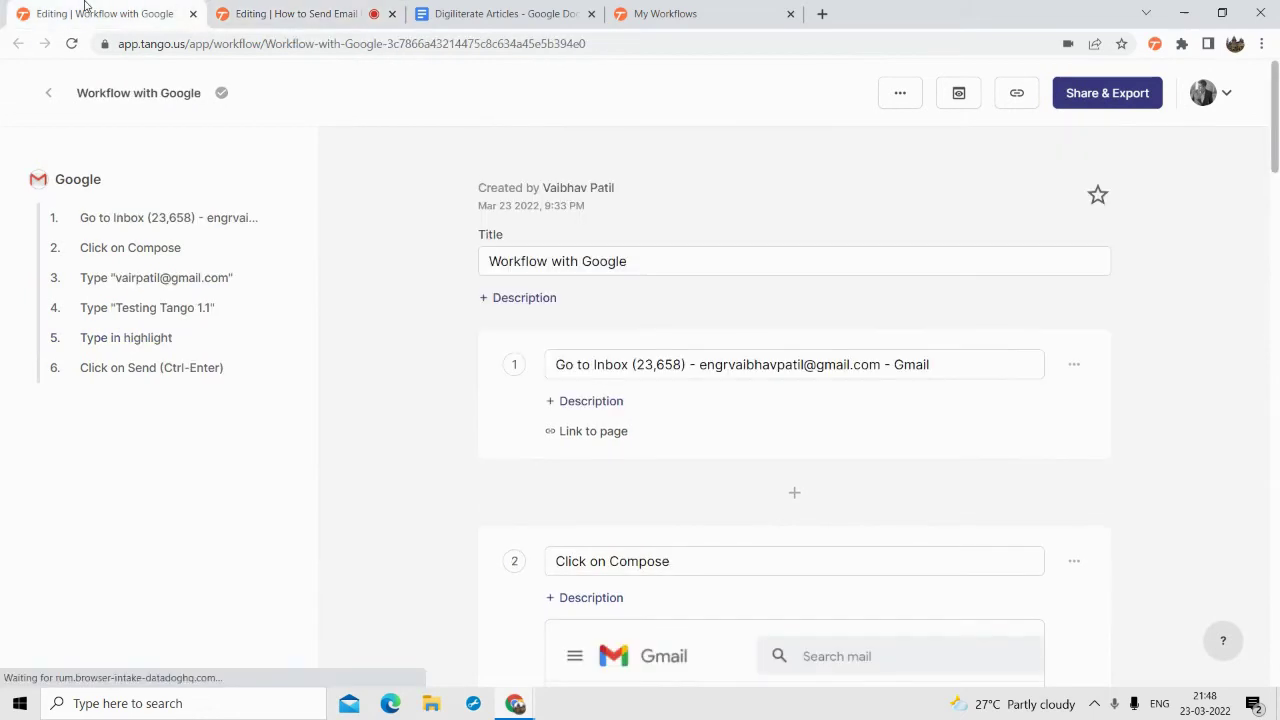
click(240, 12)
click(650, 12)
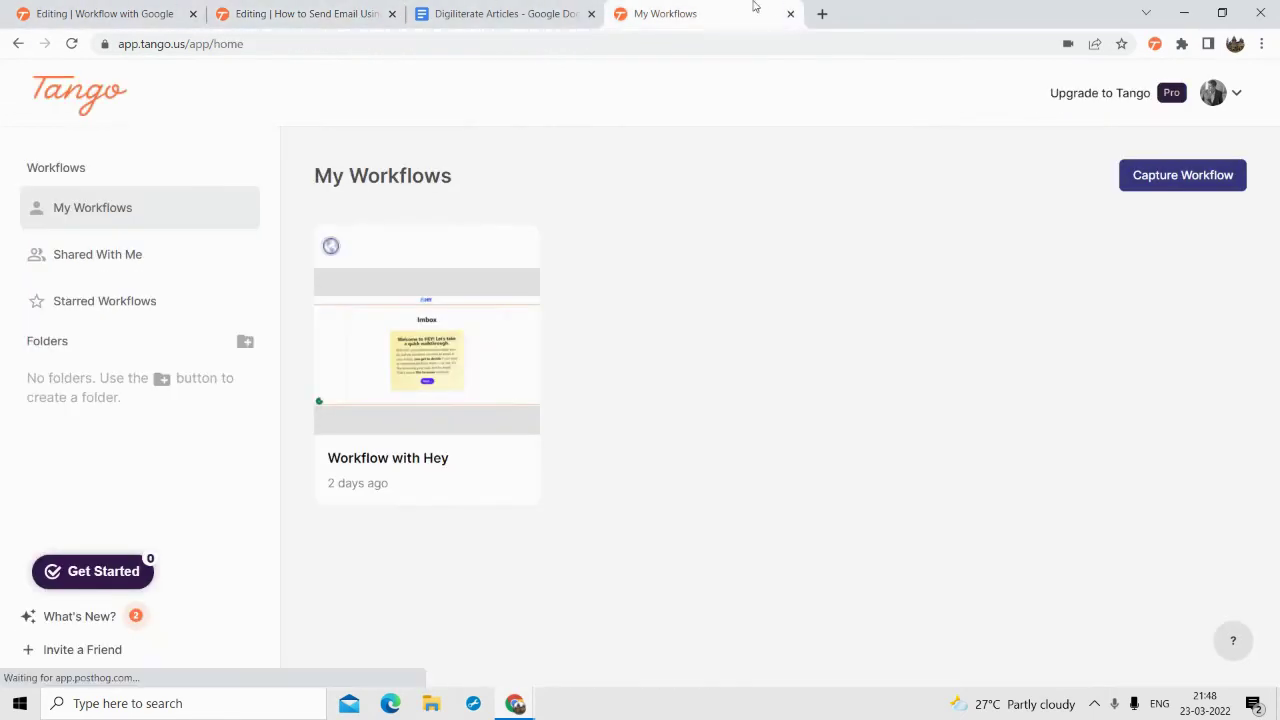
click(330, 12)
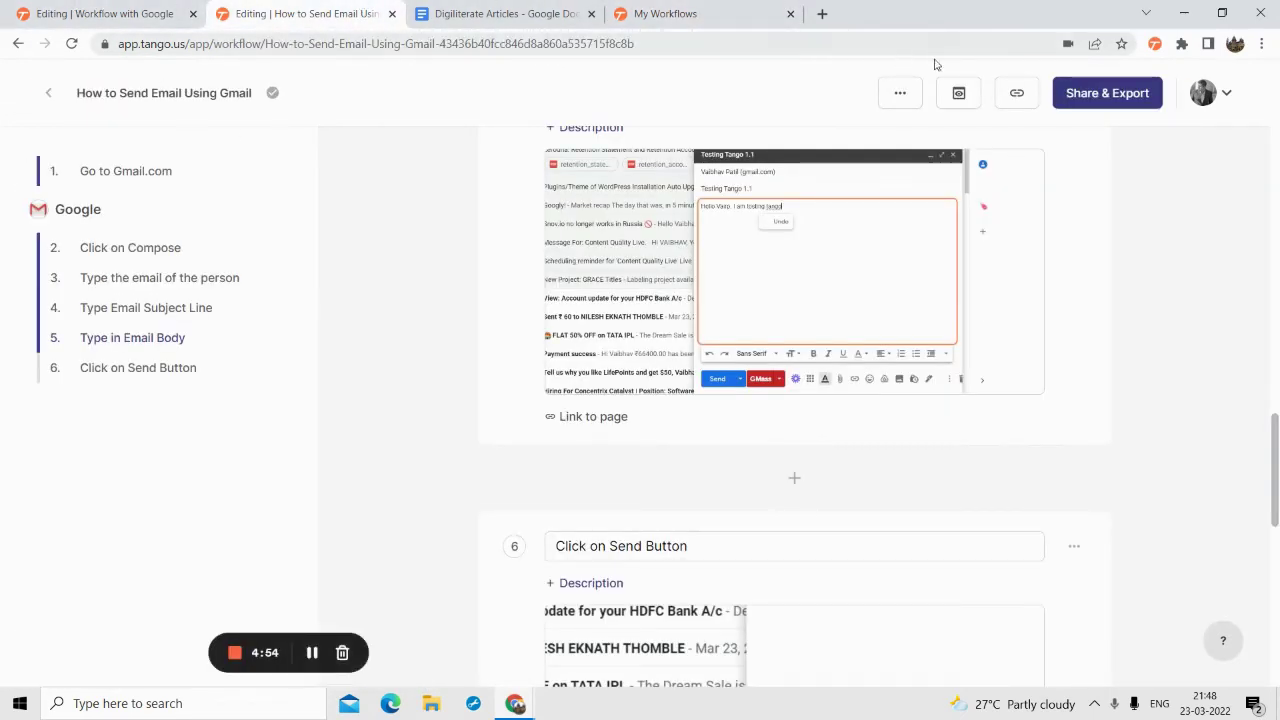
- Copy the workflow to the clipboard with Magic Copy and go to Digiliterate Articles
click(1094, 100)
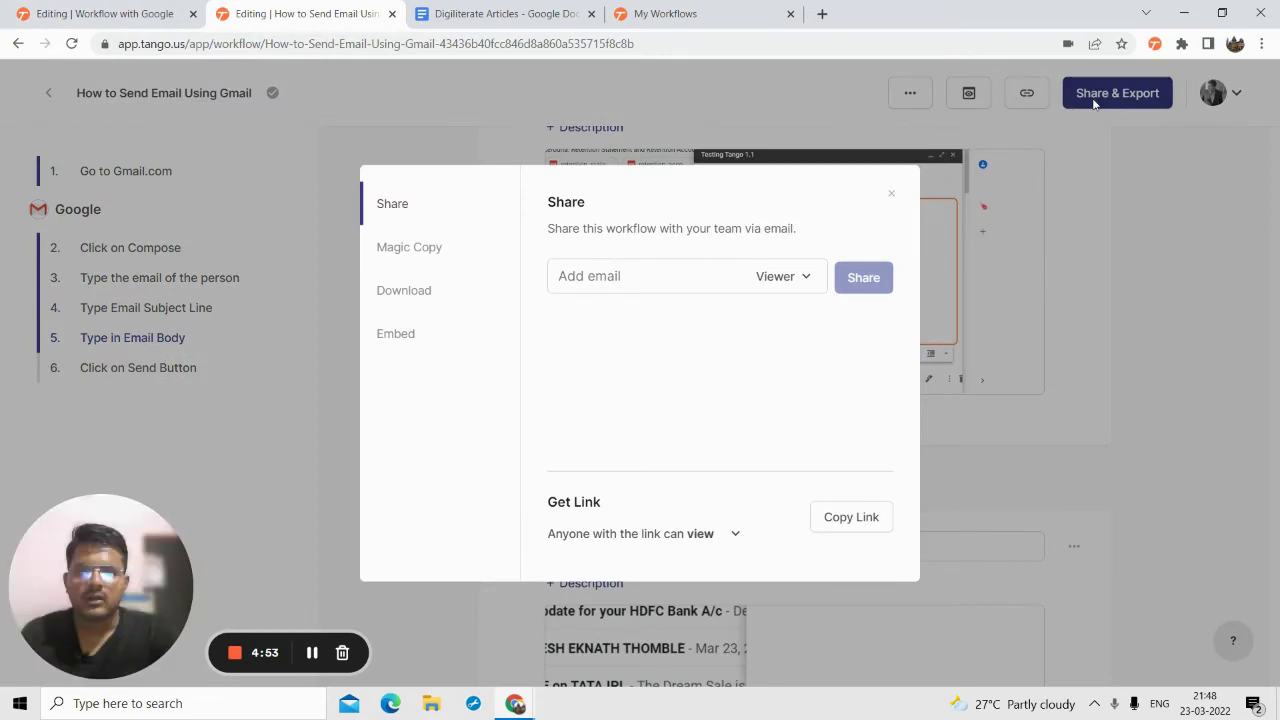
click(445, 248)
click(615, 316)
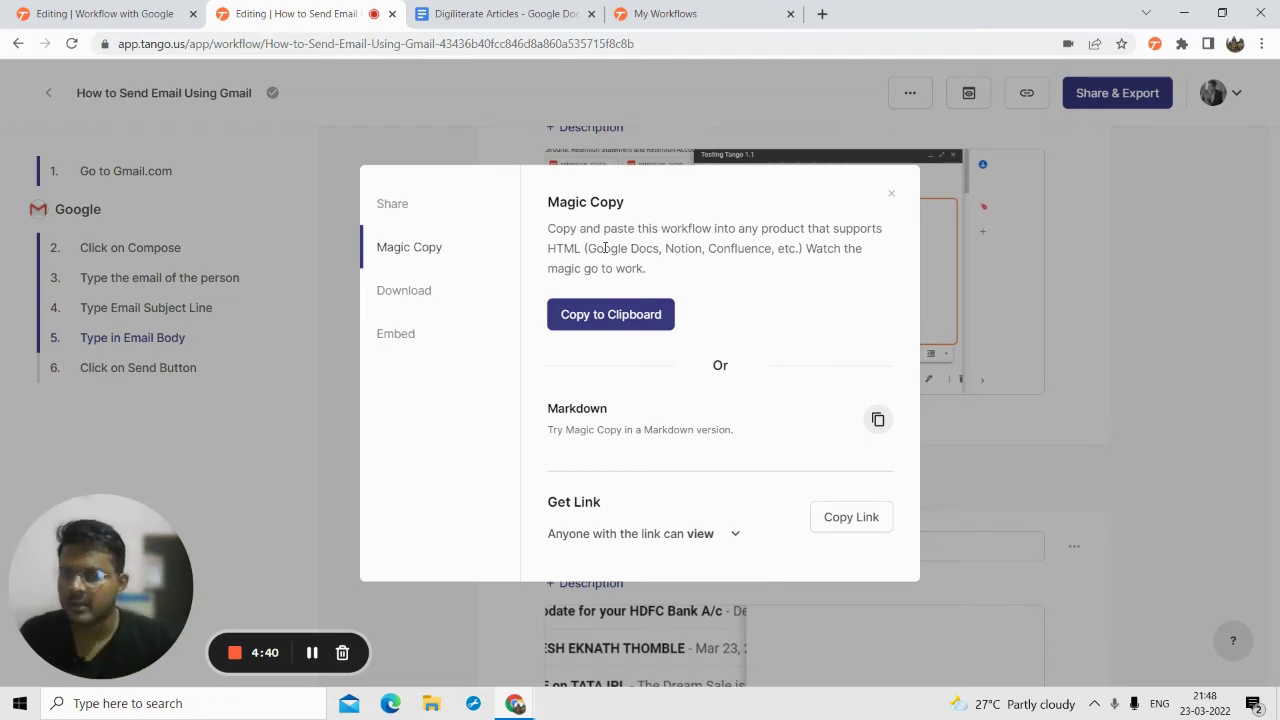
click(586, 318)
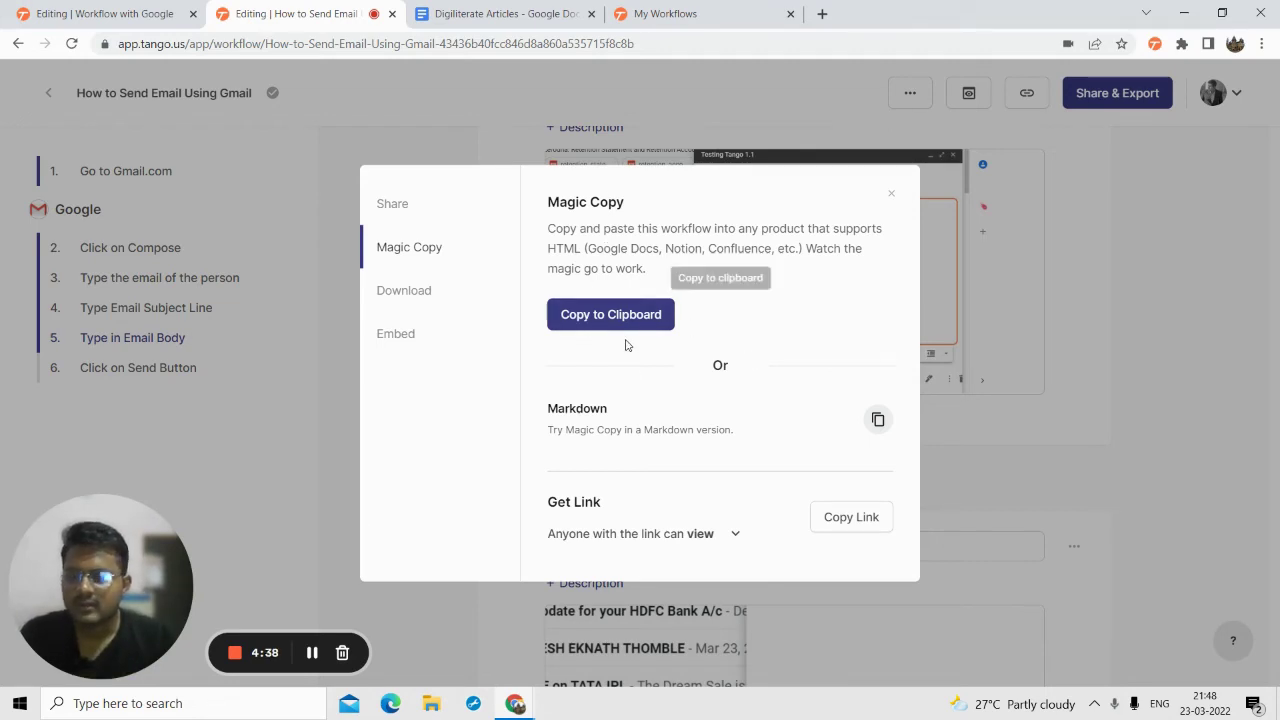
click(649, 13)
click(505, 13)
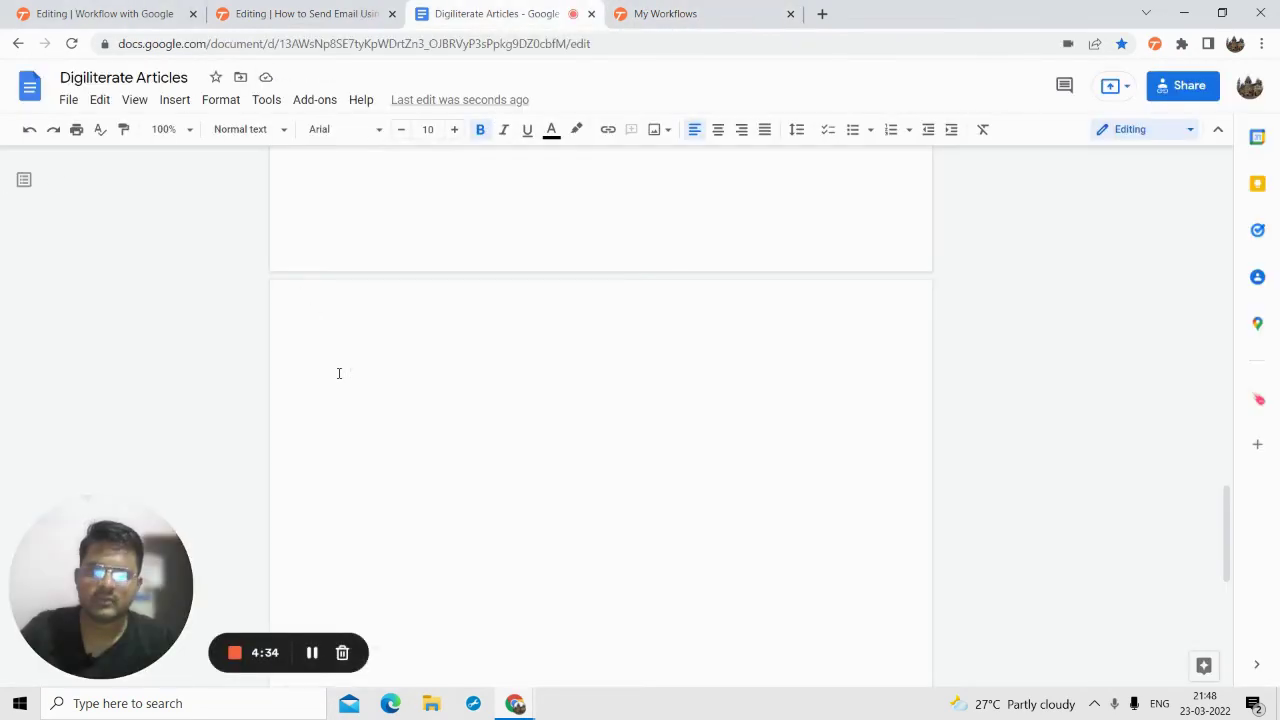
- Scroll through the pasted guide in Digiliterate Articles to check all six steps
scroll(339, 373, up, 10)
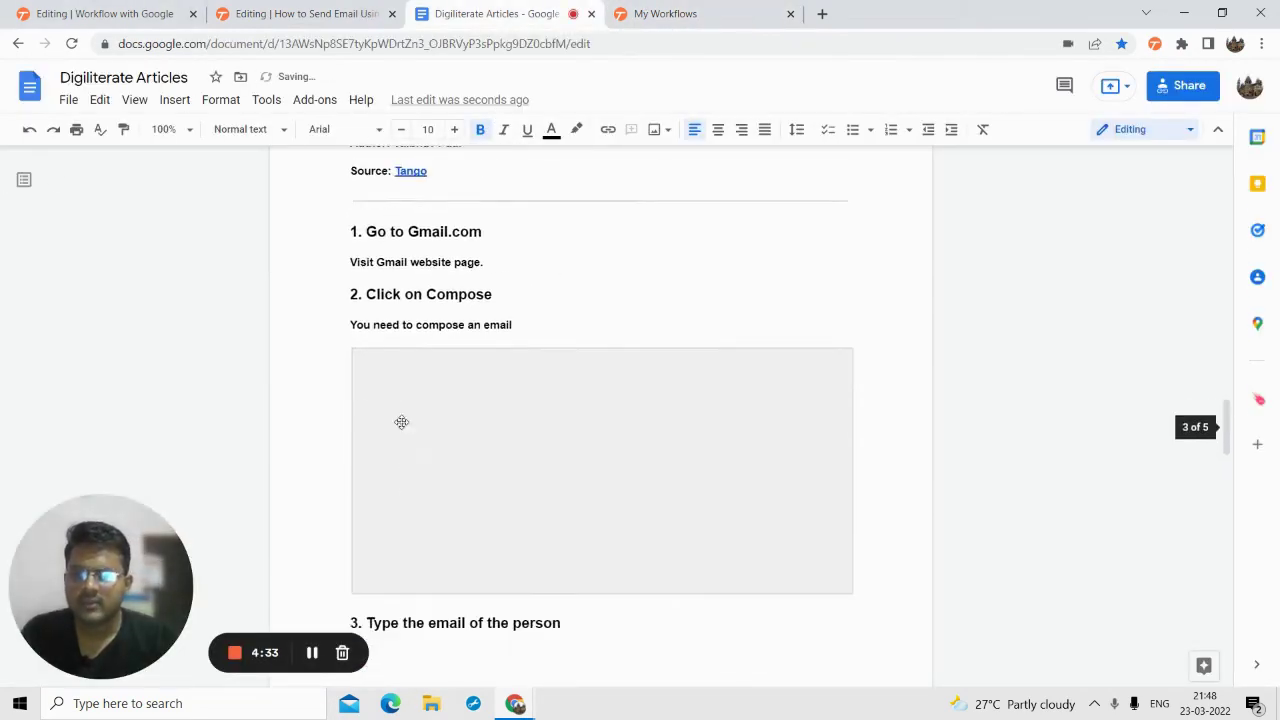
scroll(401, 422, up, 4)
scroll(437, 409, down, 2)
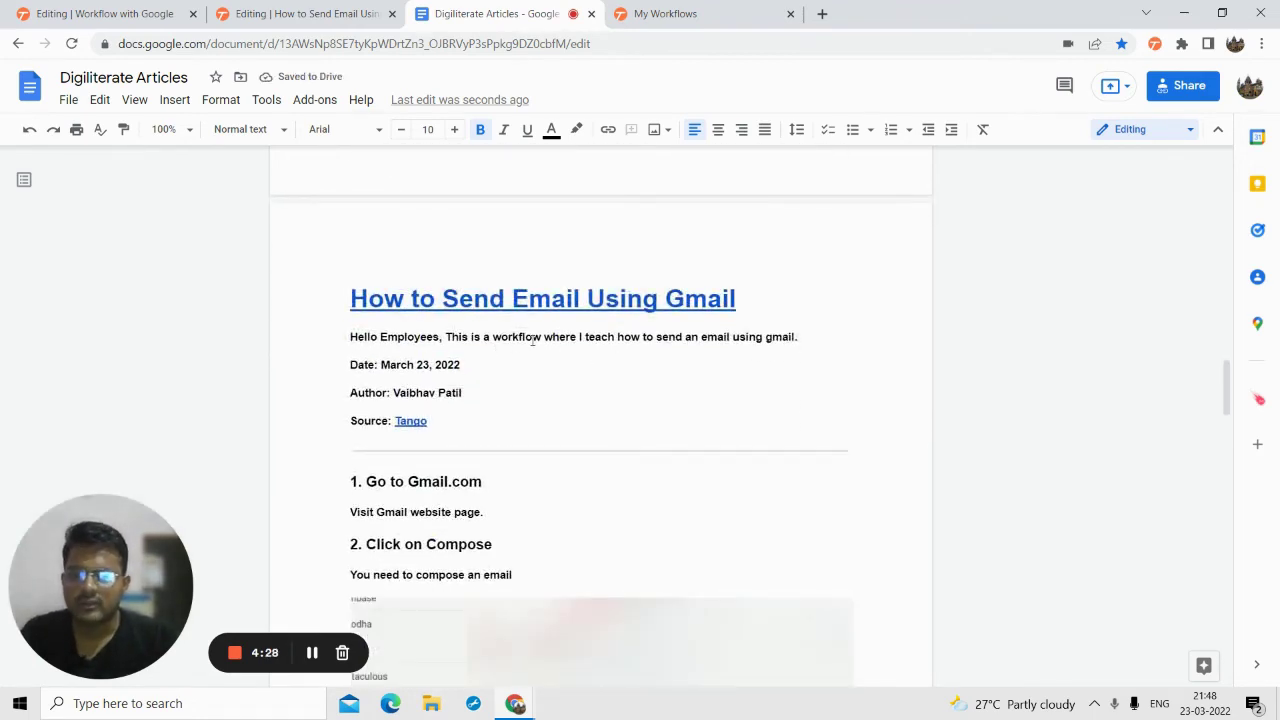
scroll(545, 355, down, 4)
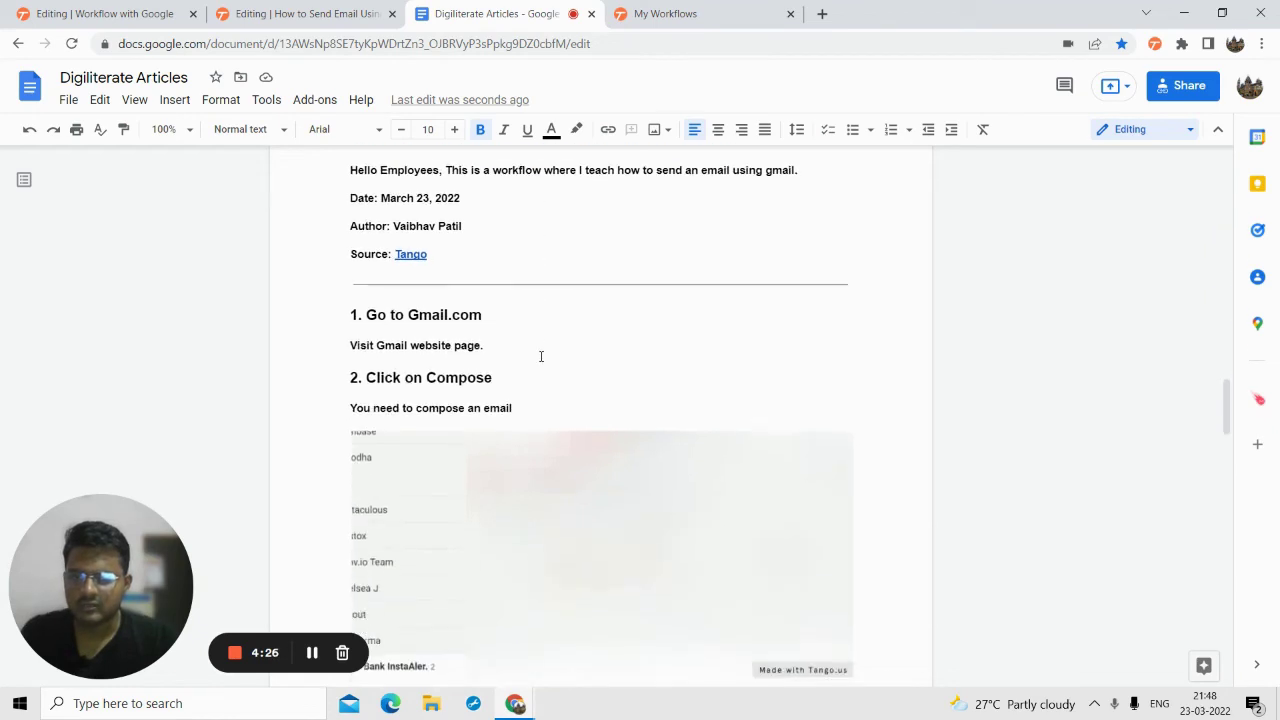
scroll(551, 376, down, 5)
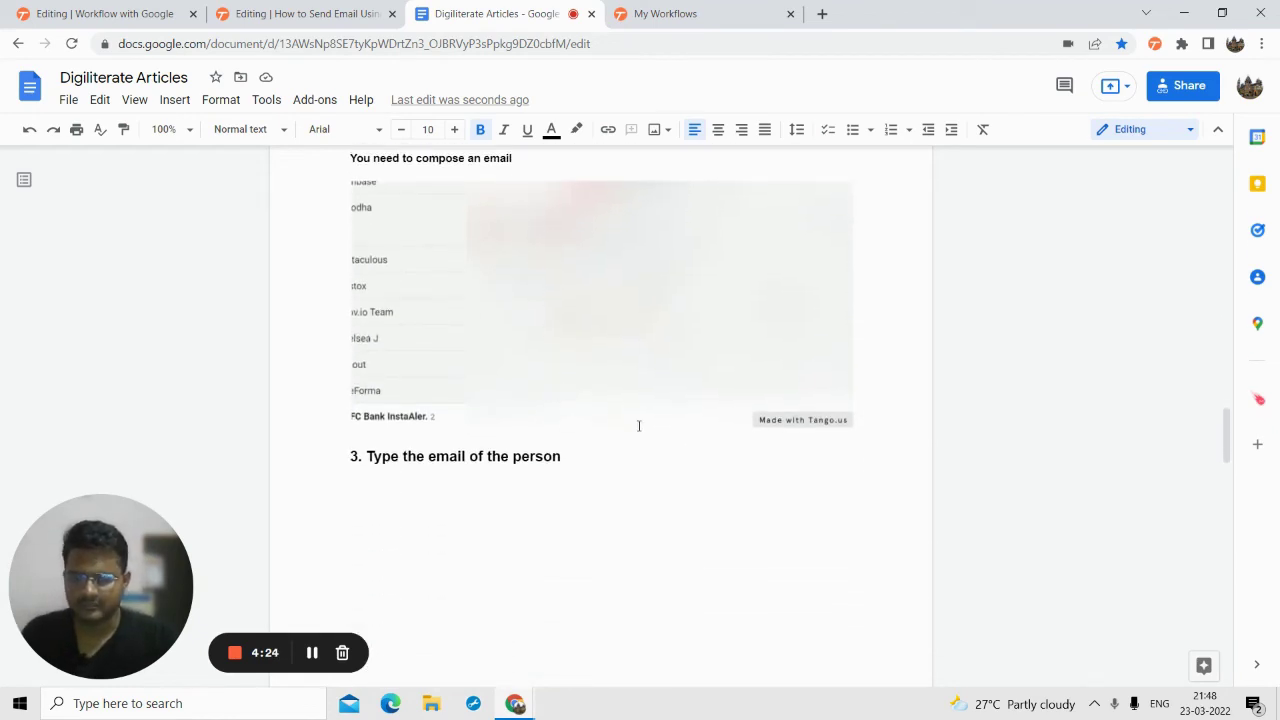
scroll(600, 425, down, 4)
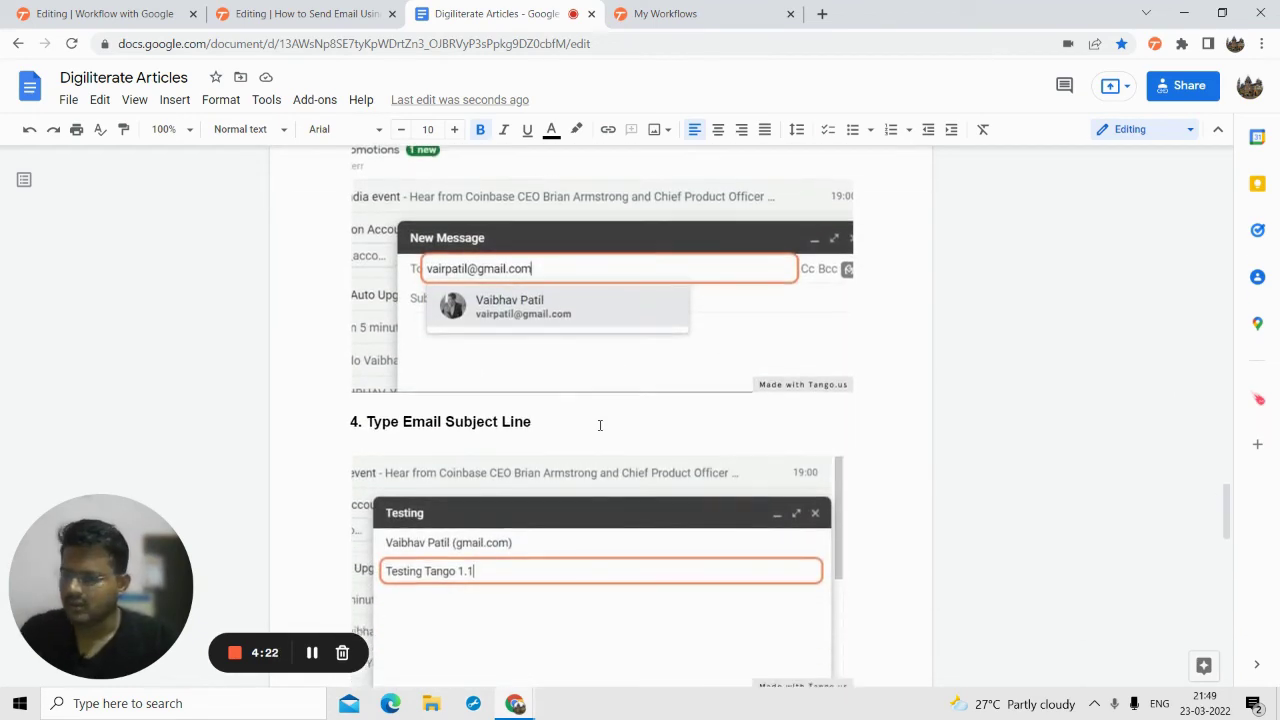
scroll(600, 424, down, 10)
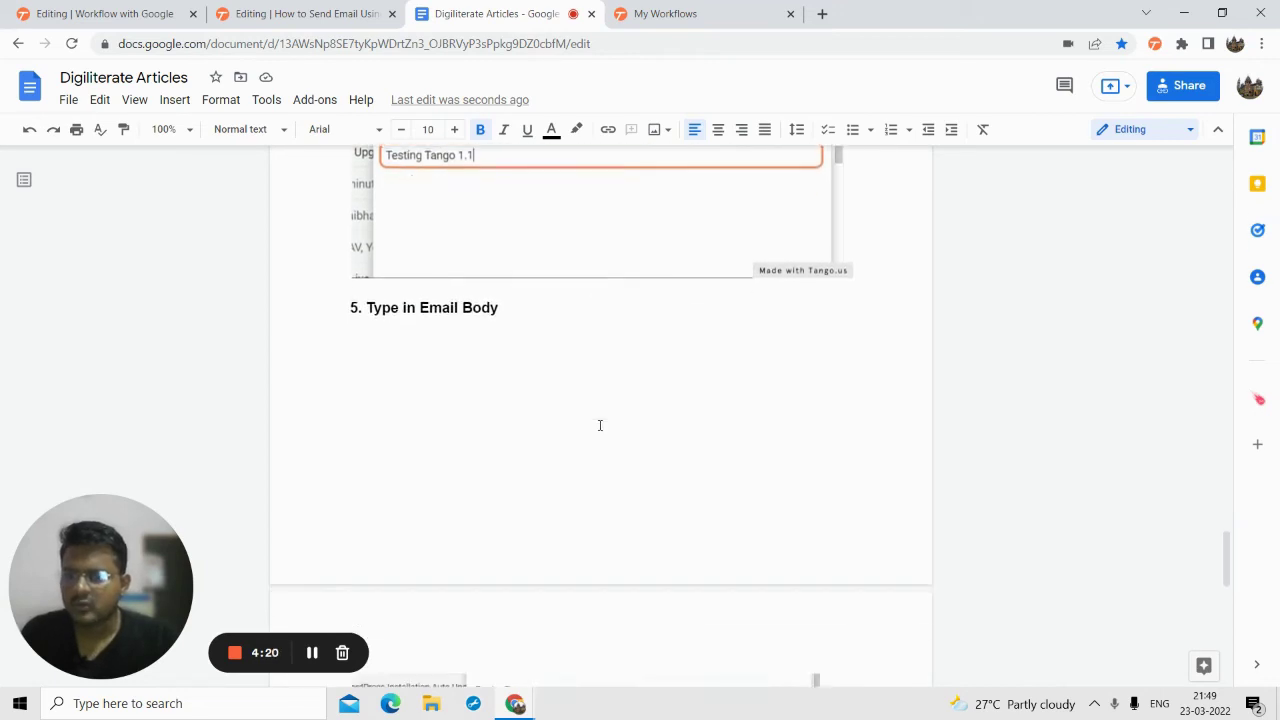
click(329, 13)
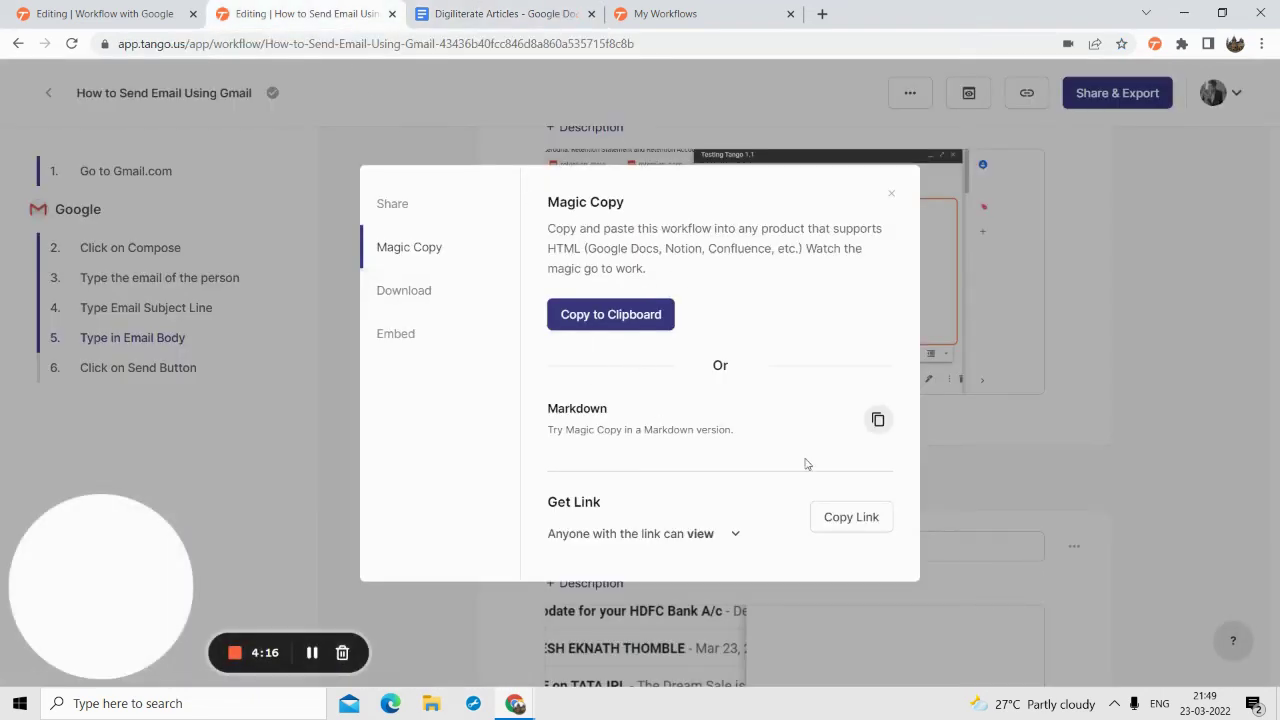
- Copy the workflow's view link, then download the workflow as a PDF
click(855, 520)
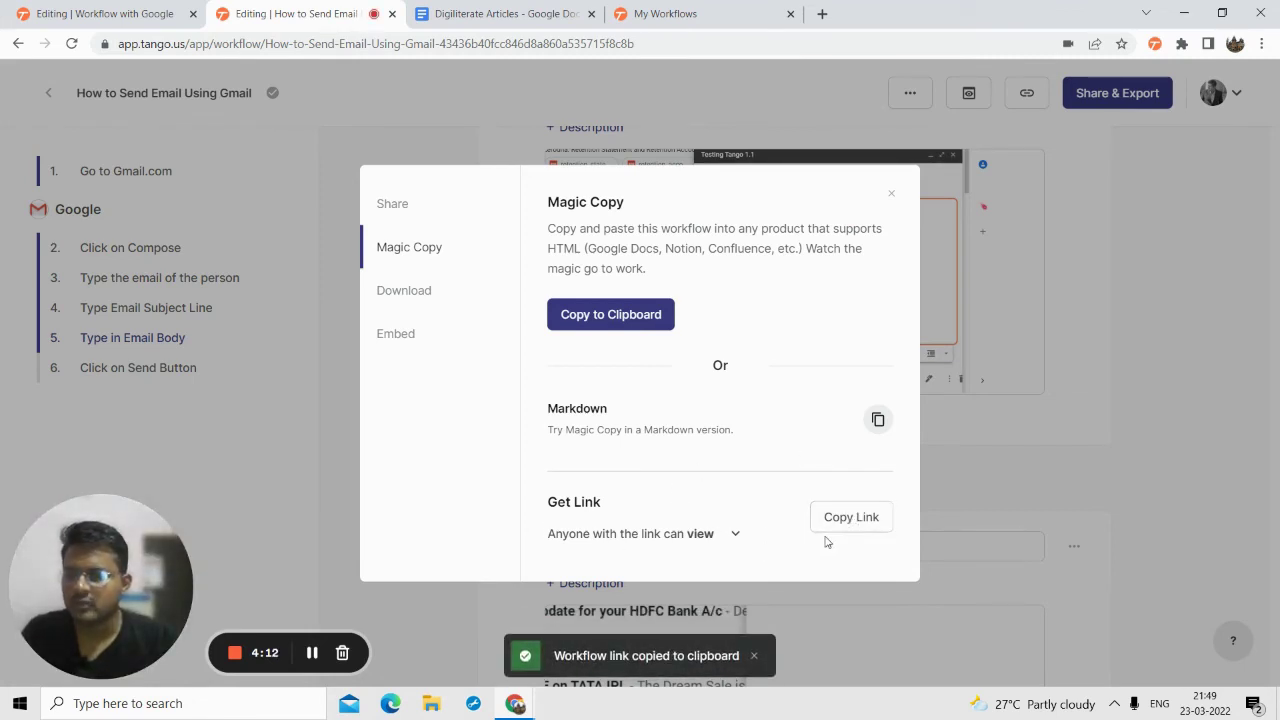
click(423, 290)
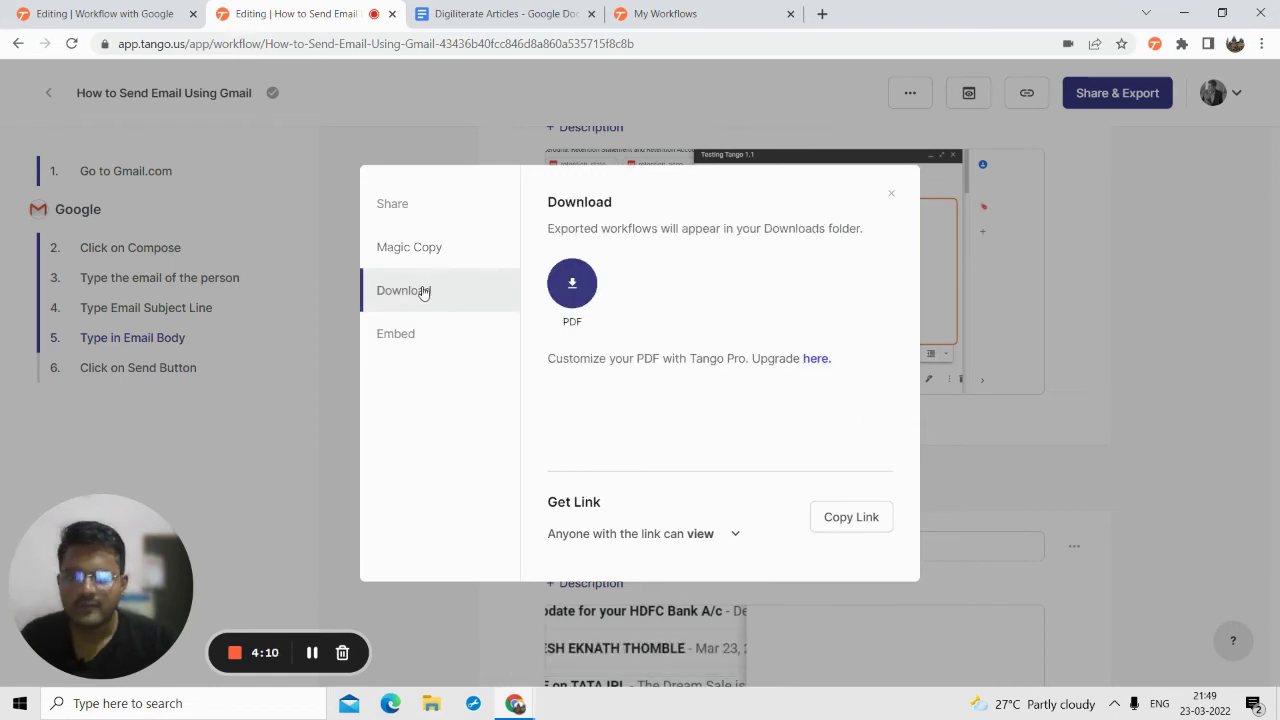
click(568, 292)
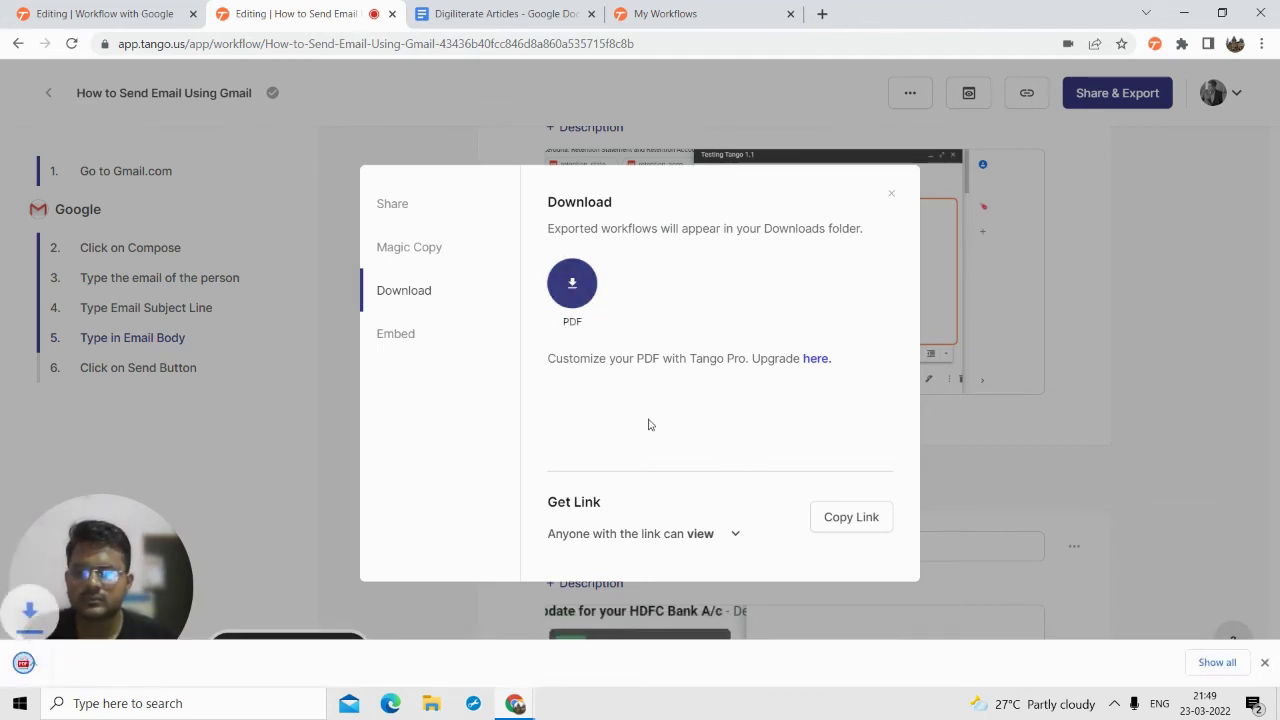
- Open the downloaded PDF in Chrome's viewer and close the downloads bar
click(94, 670)
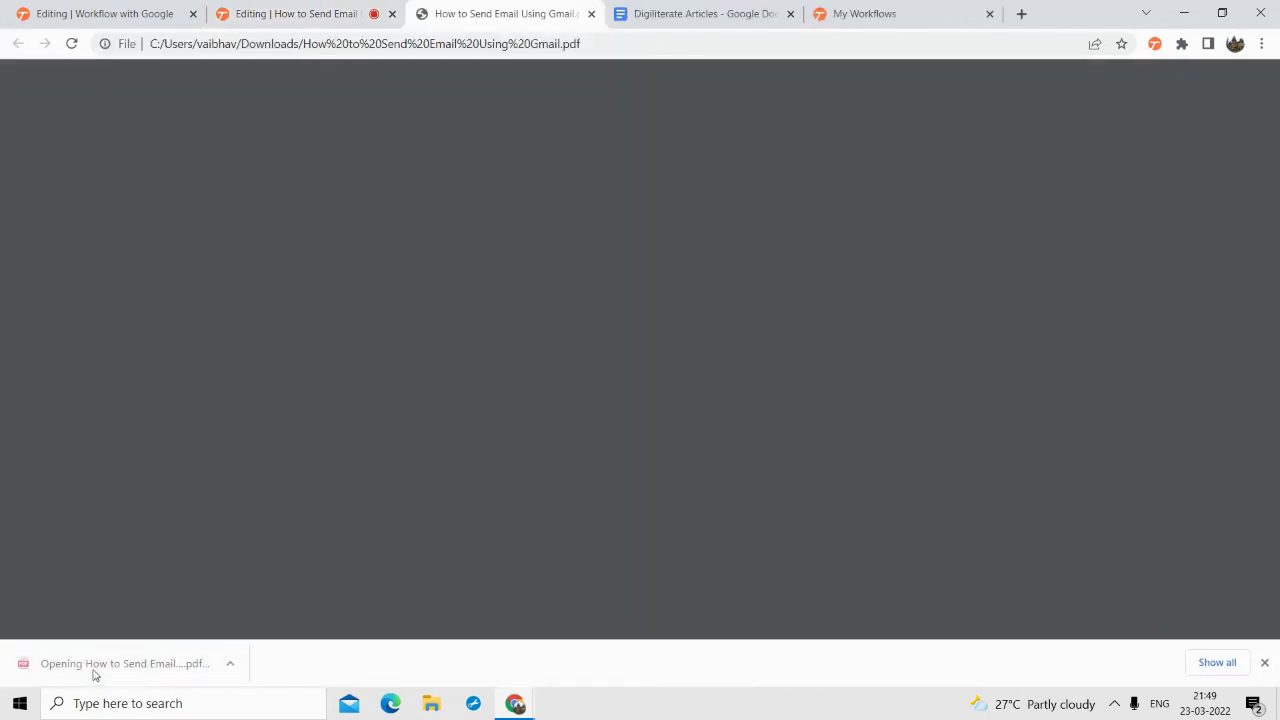
scroll(640, 287, down, 2)
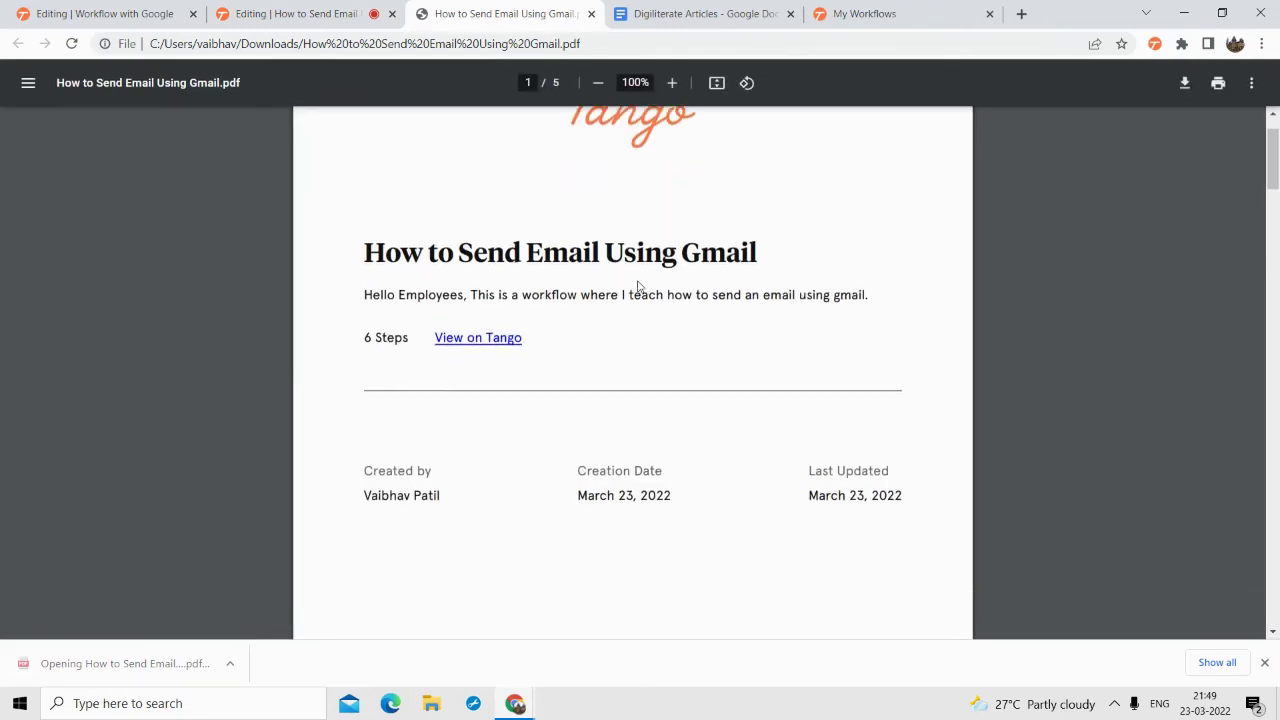
scroll(638, 287, up, 2)
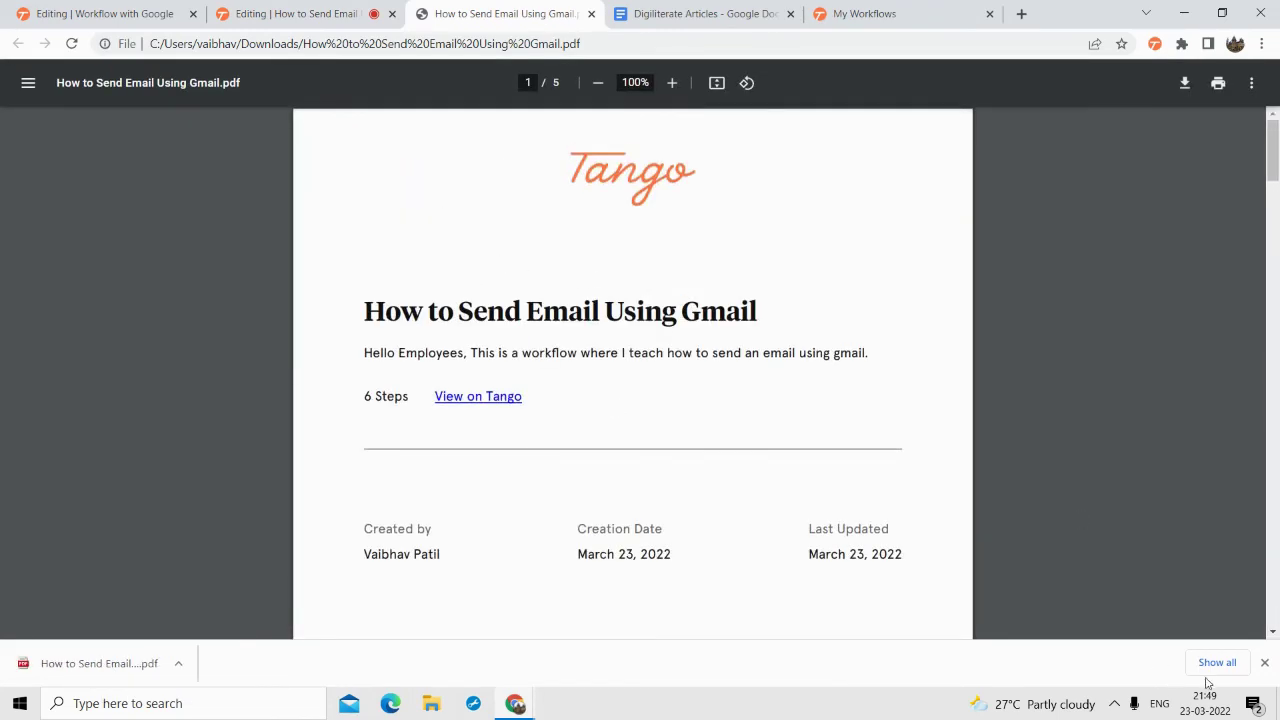
click(1264, 662)
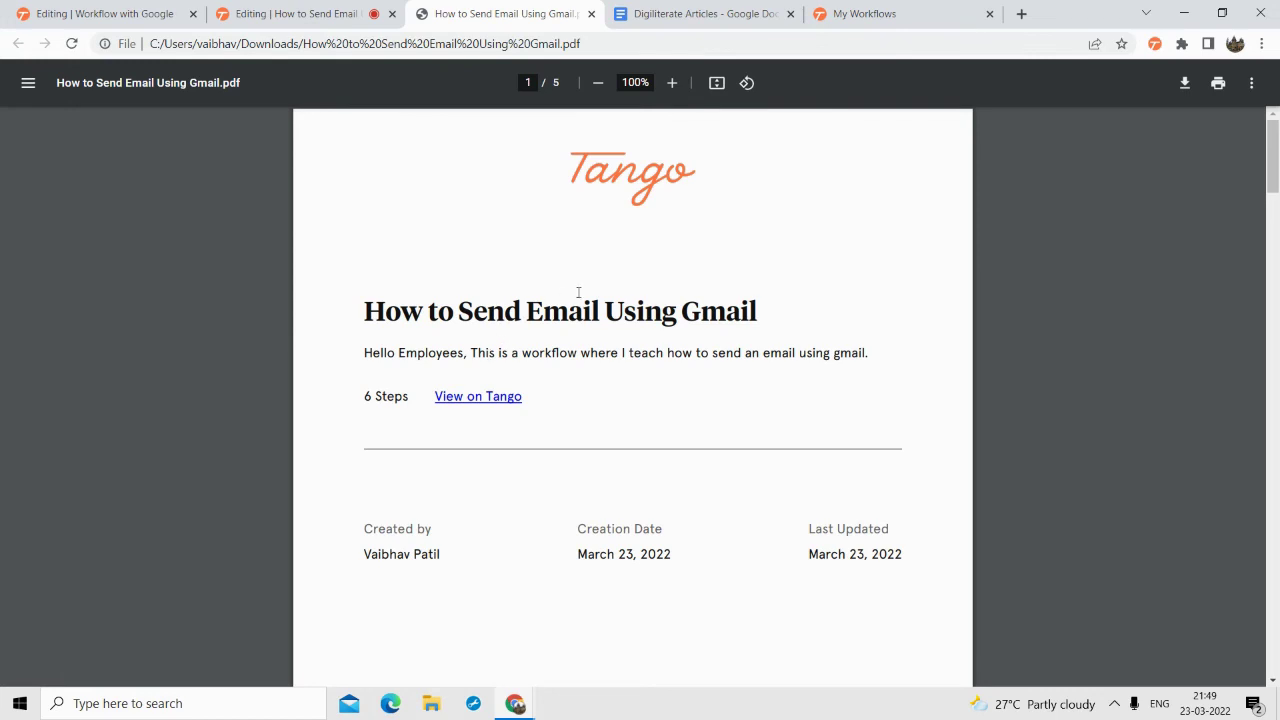
- Scroll through the PDF's five pages of steps, then go back to Tango
scroll(567, 366, down, 1)
scroll(583, 343, up, 1)
scroll(640, 206, down, 7)
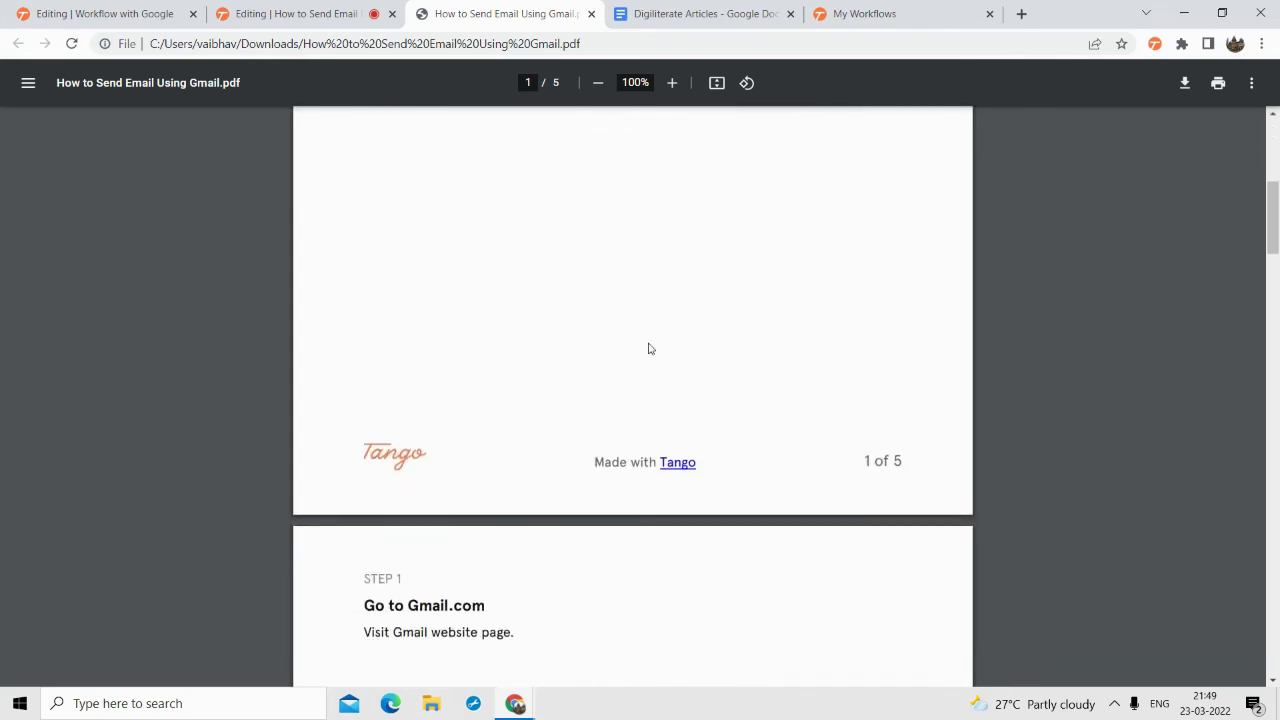
scroll(569, 335, down, 2)
scroll(410, 260, up, 1)
scroll(423, 345, down, 10)
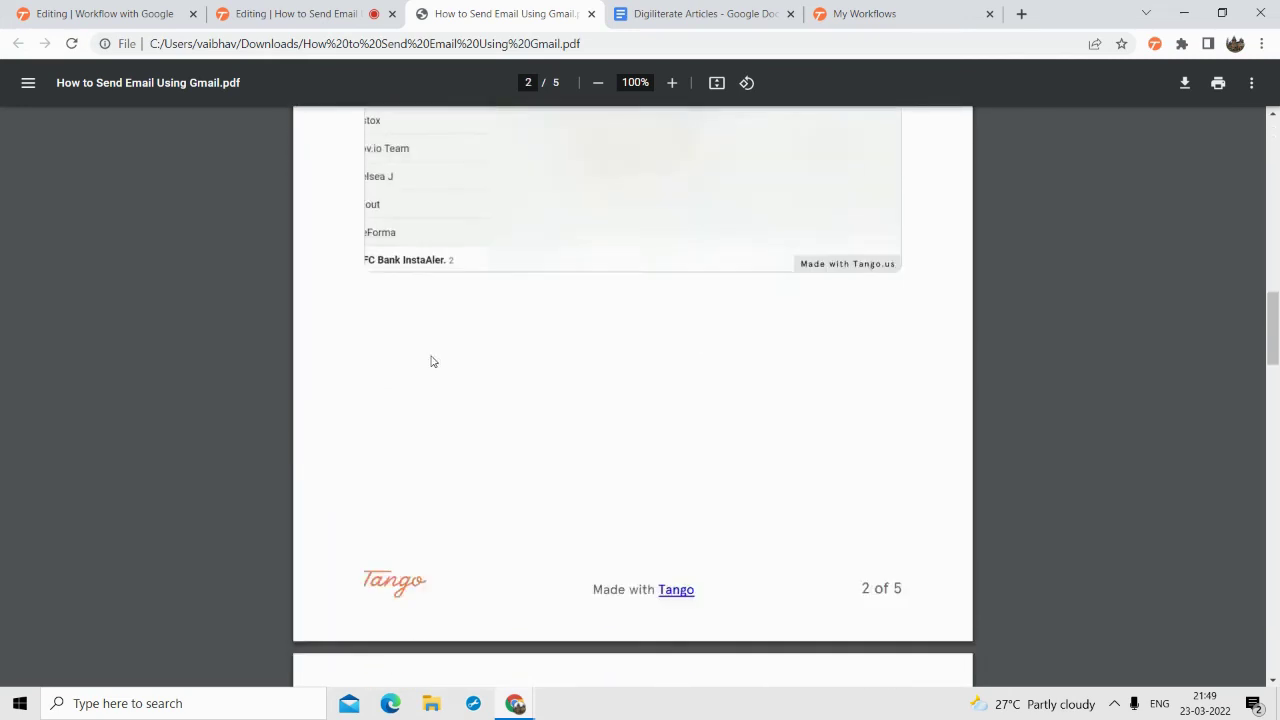
scroll(433, 362, down, 14)
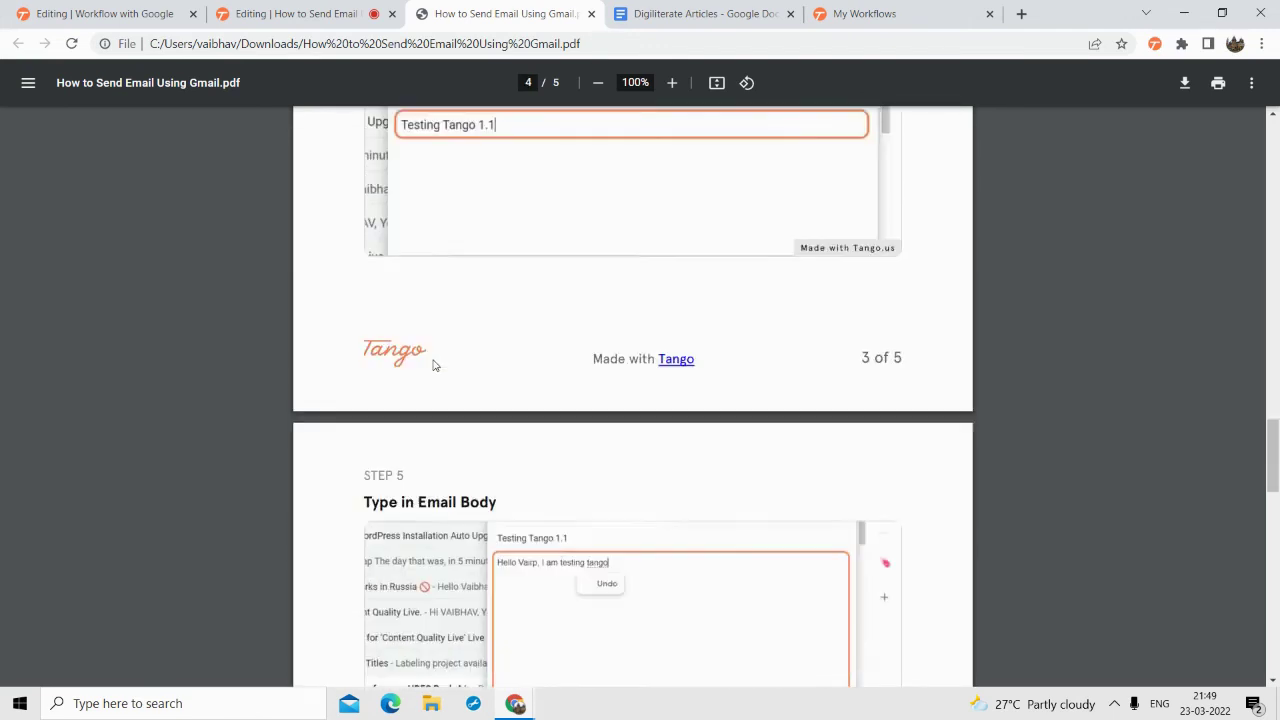
scroll(432, 366, down, 6)
scroll(432, 366, up, 8)
click(329, 8)
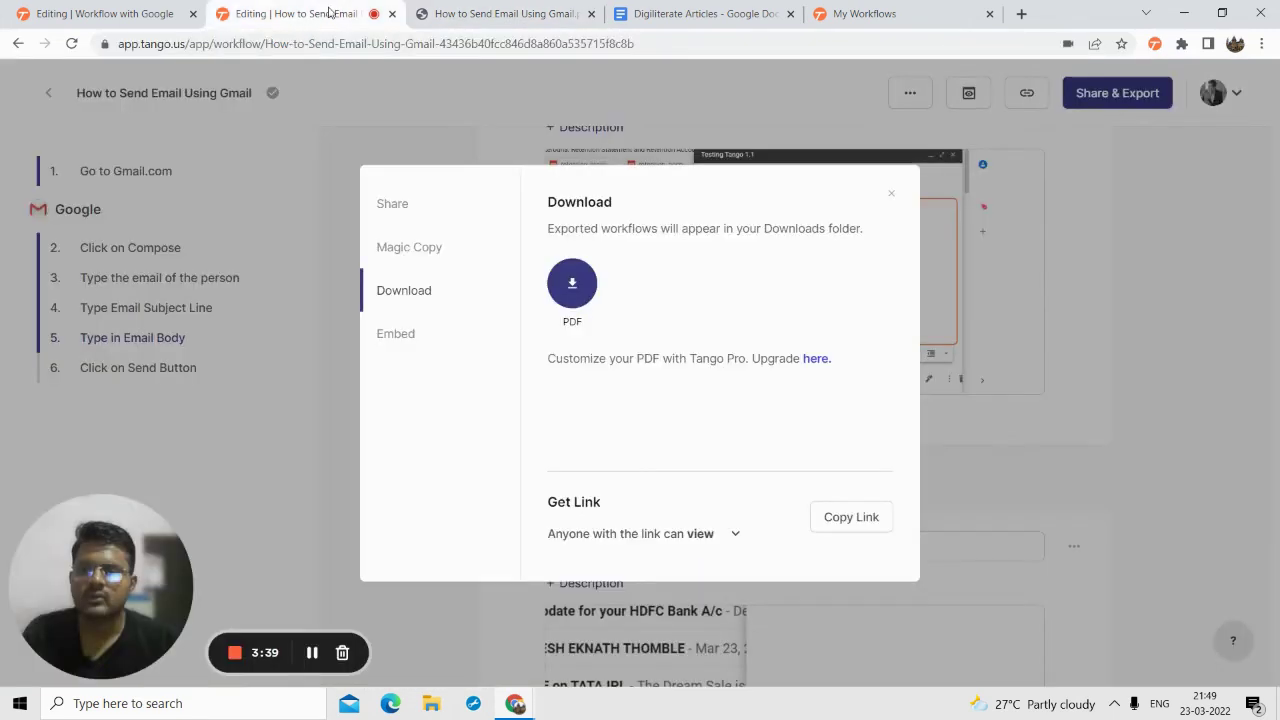
- Copy the workflow's iframe embed code and switch to the Digiliterate Articles doc
click(395, 340)
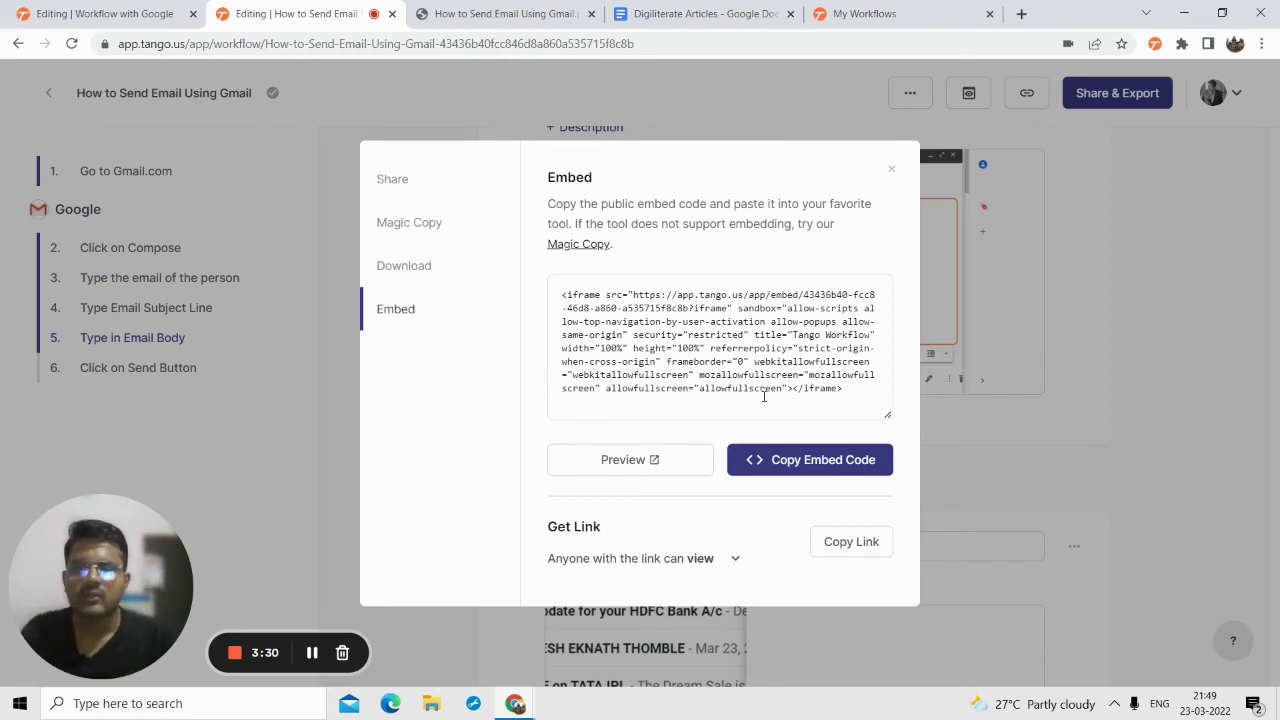
click(833, 461)
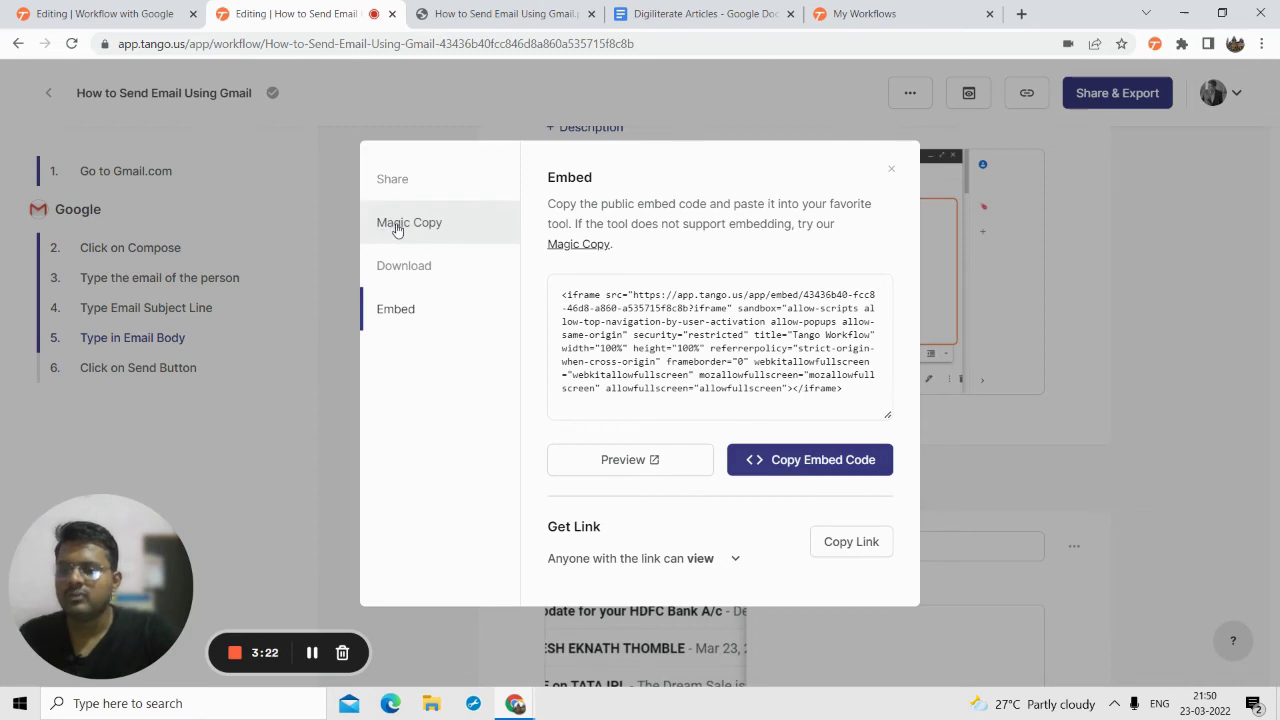
click(705, 13)
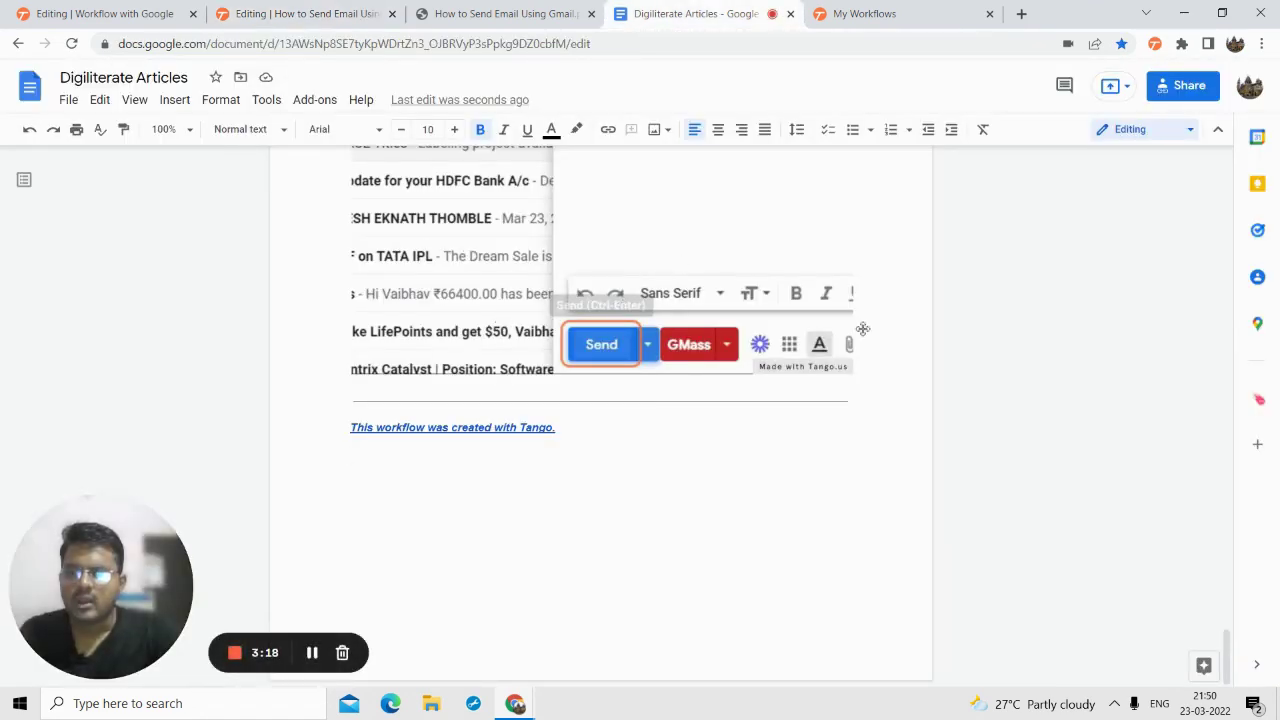
- Back in the Tango workflow, close the embed options and select step 3's title
scroll(640, 265, up, 3)
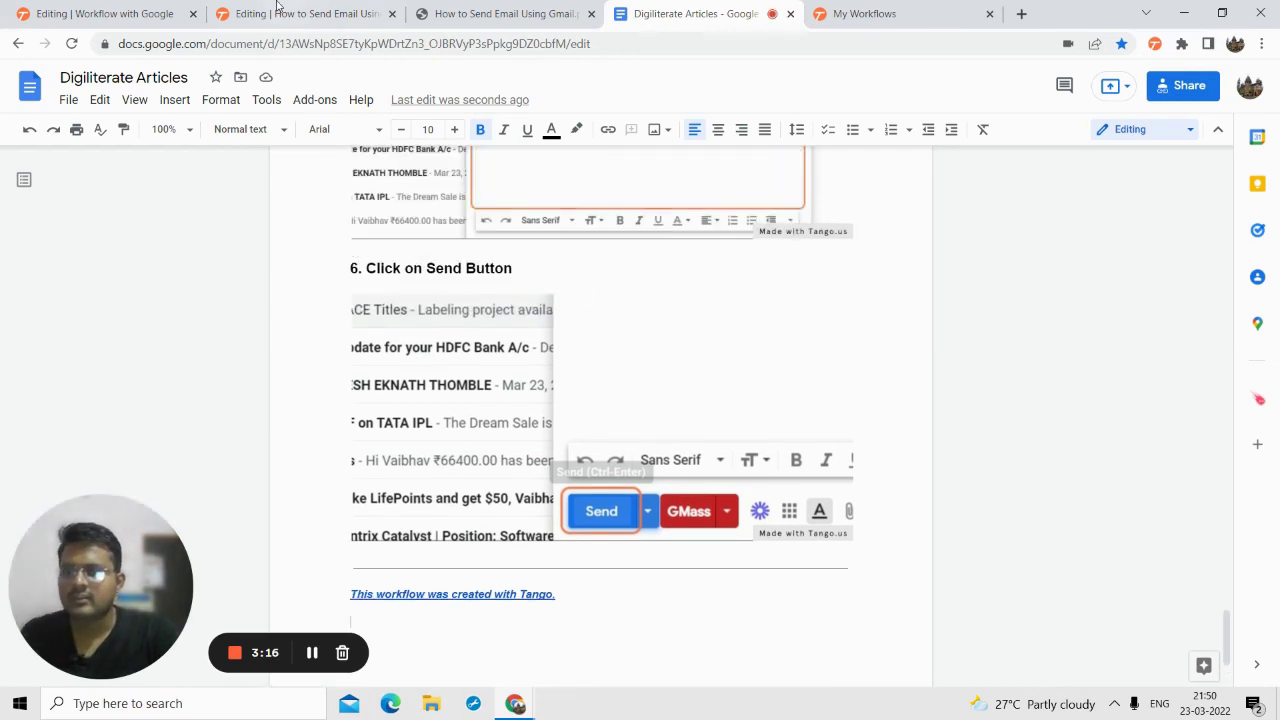
click(278, 10)
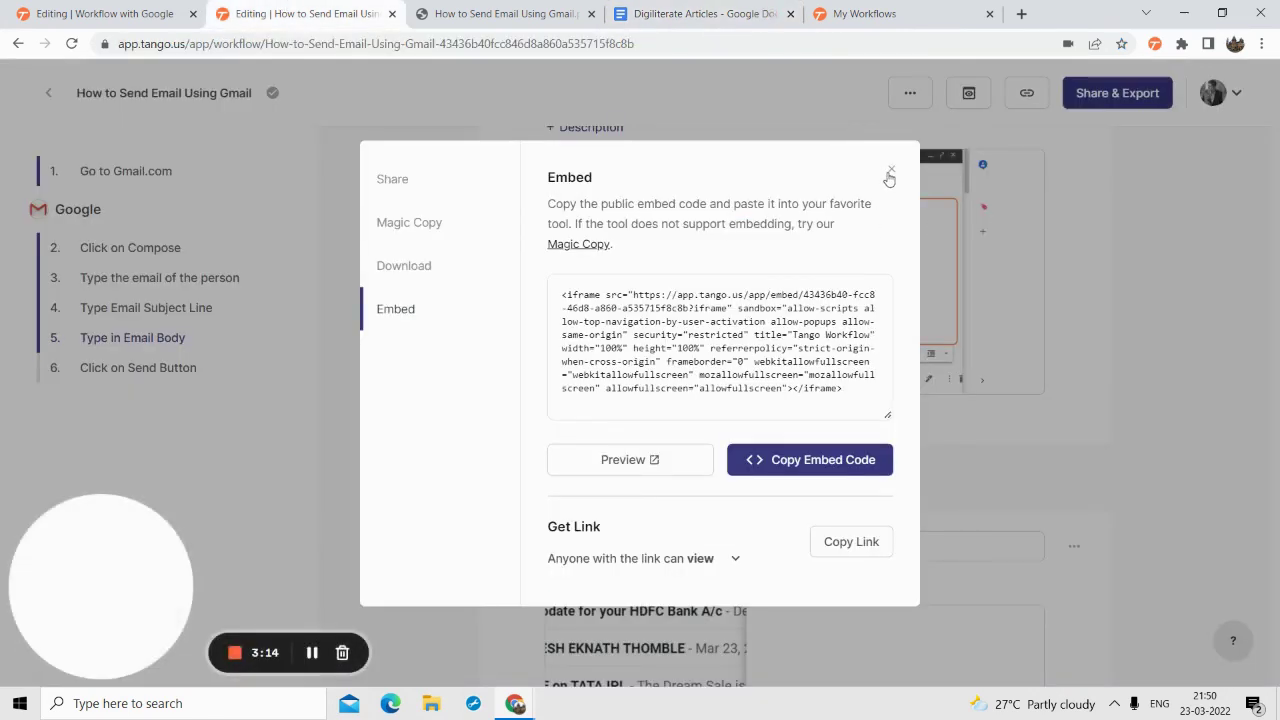
click(890, 173)
scroll(620, 300, up, 3)
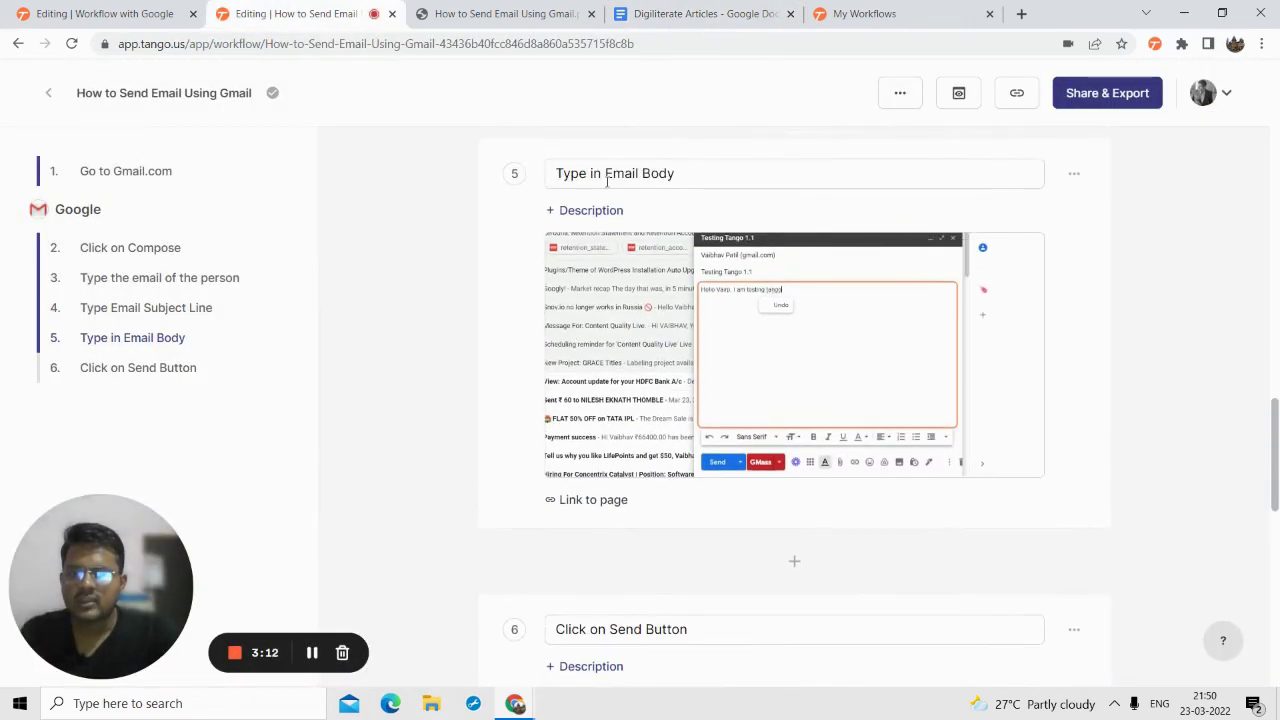
scroll(601, 237, up, 10)
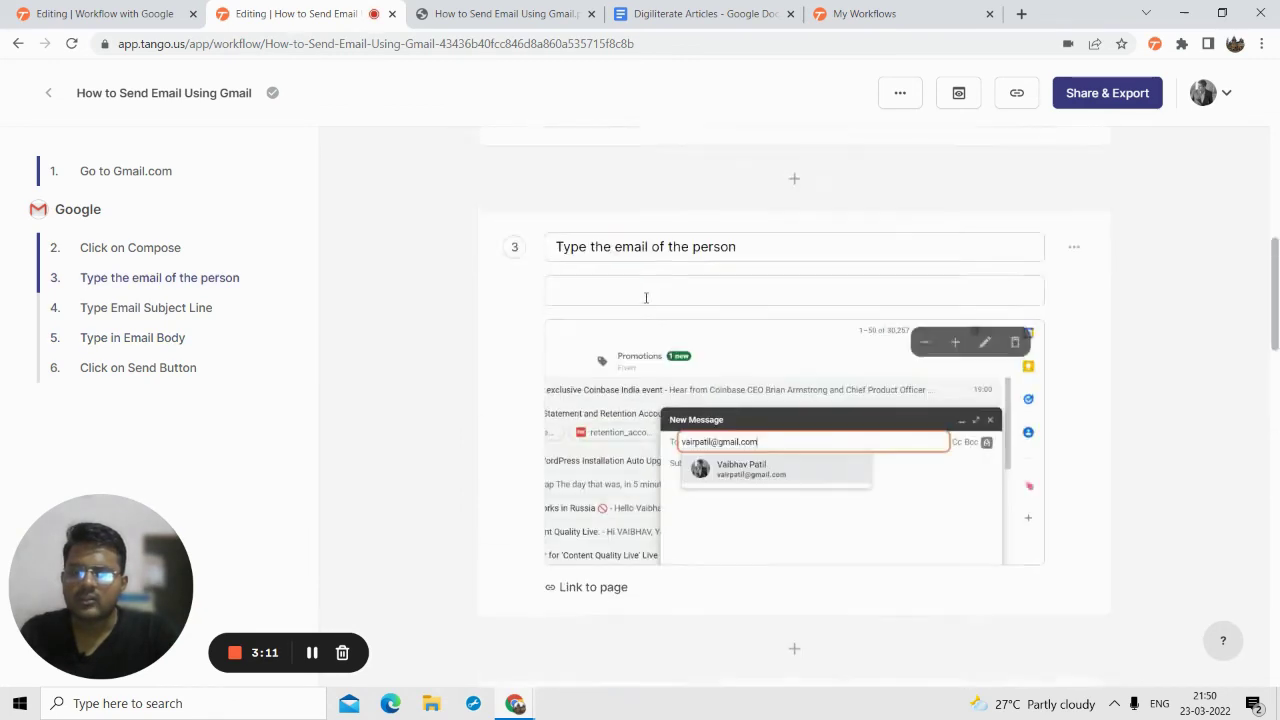
click(649, 253)
triple_click(663, 252)
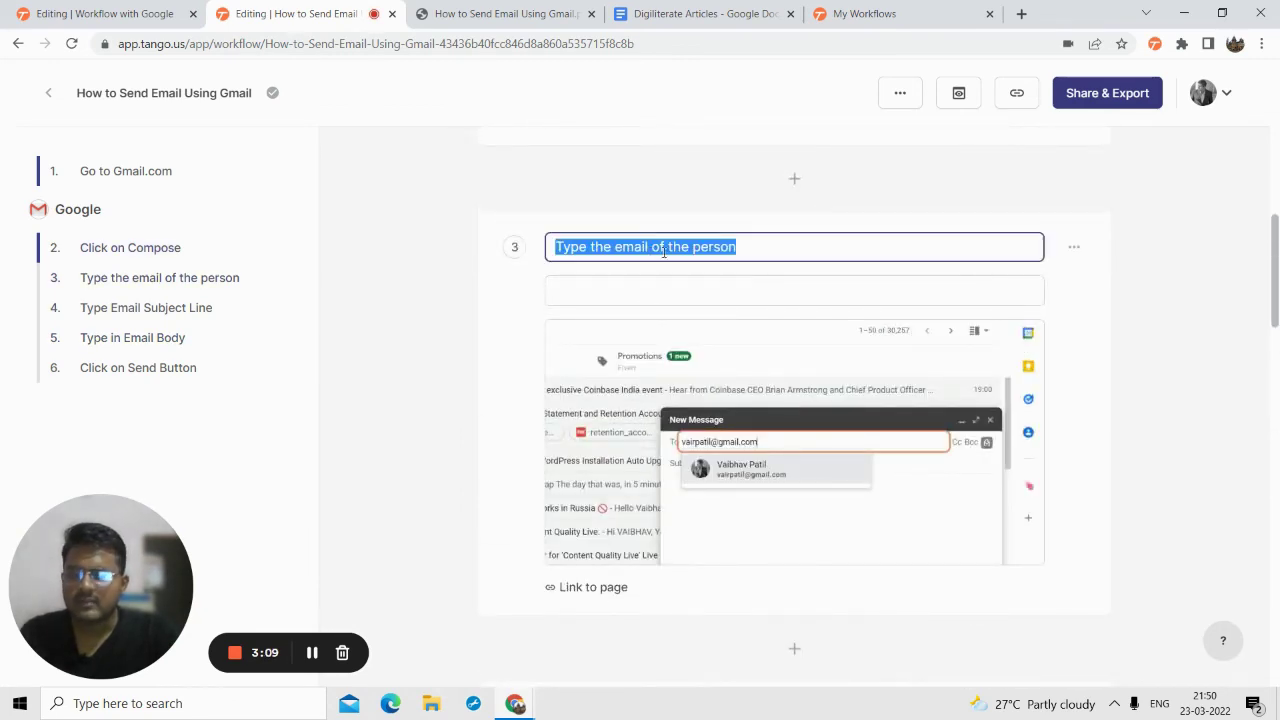
click(737, 248)
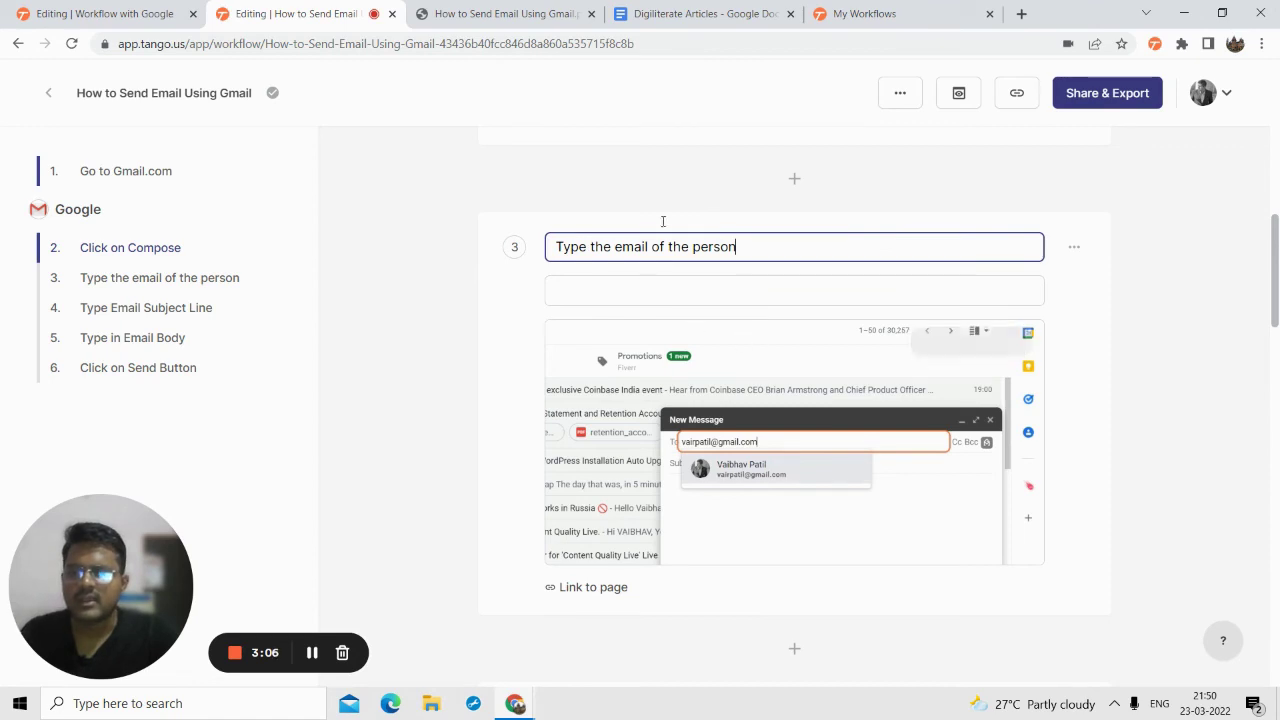
- Compare with the Digiliterate Articles doc, then reopen the workflow's Embed sharing code
click(720, 13)
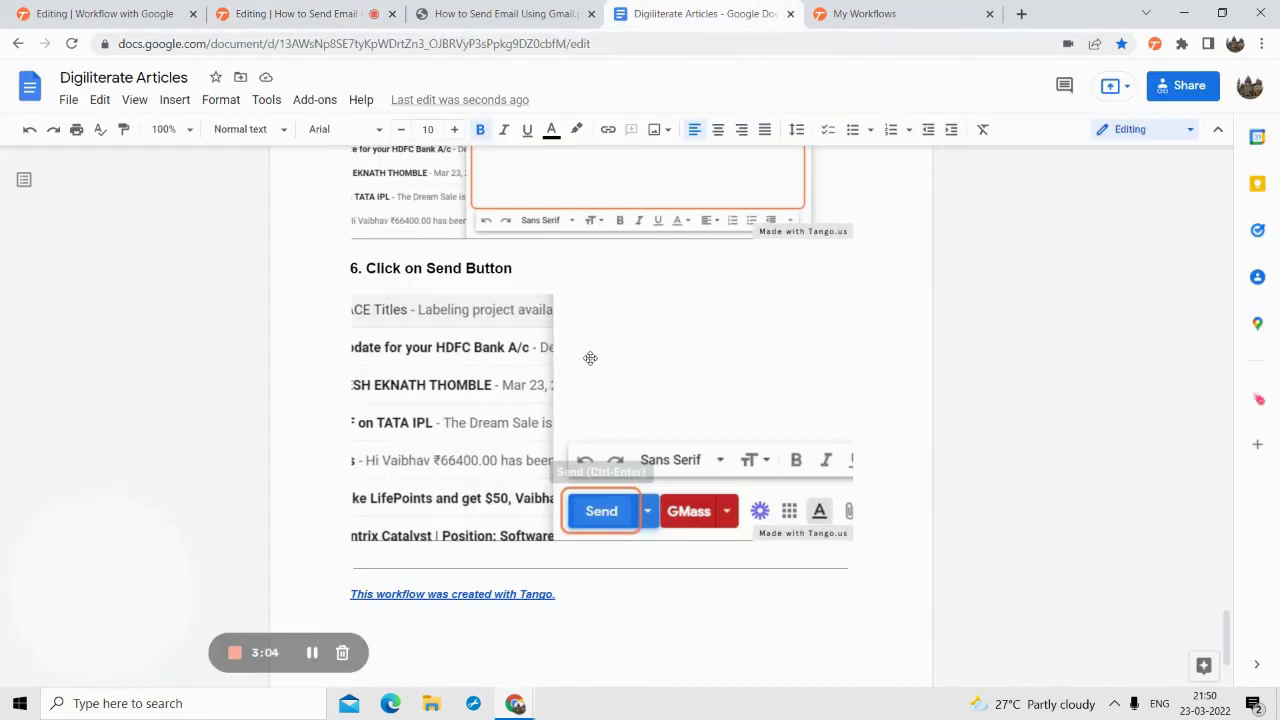
click(300, 13)
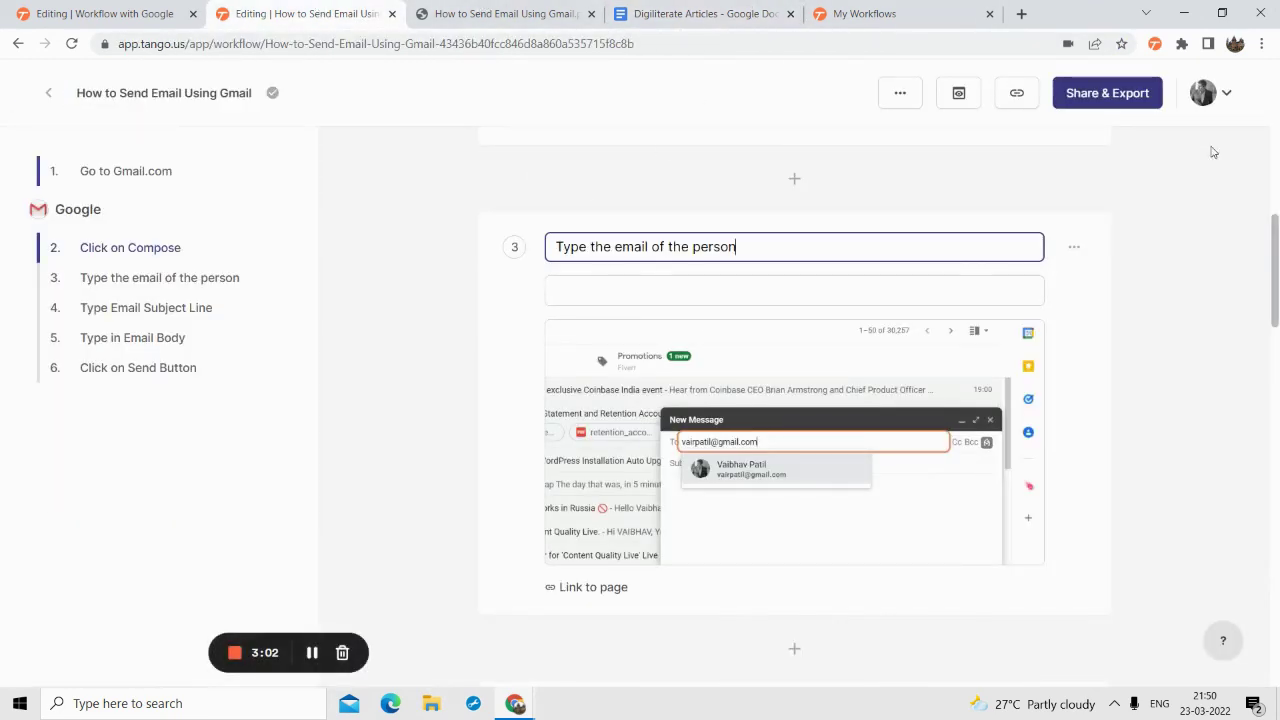
click(1103, 95)
click(420, 330)
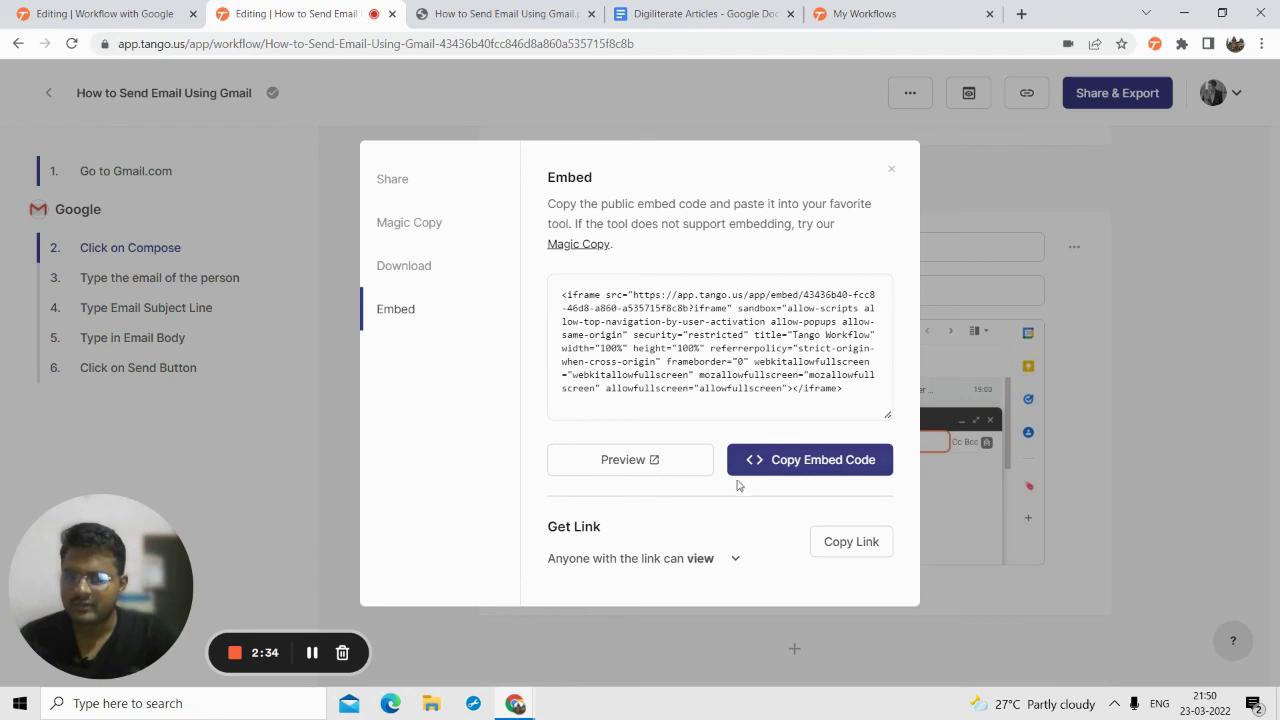
- Close the Share & Export dialog to return to the step 3 editor
click(894, 172)
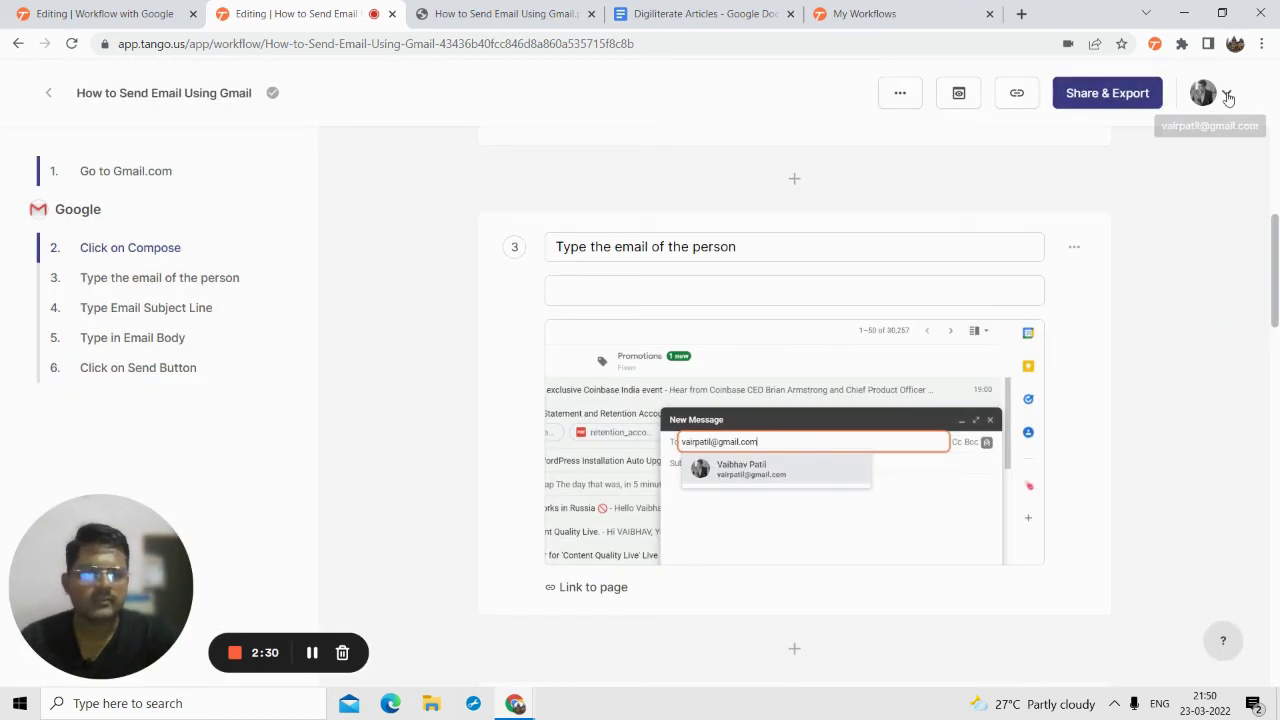
click(1230, 97)
click(1111, 184)
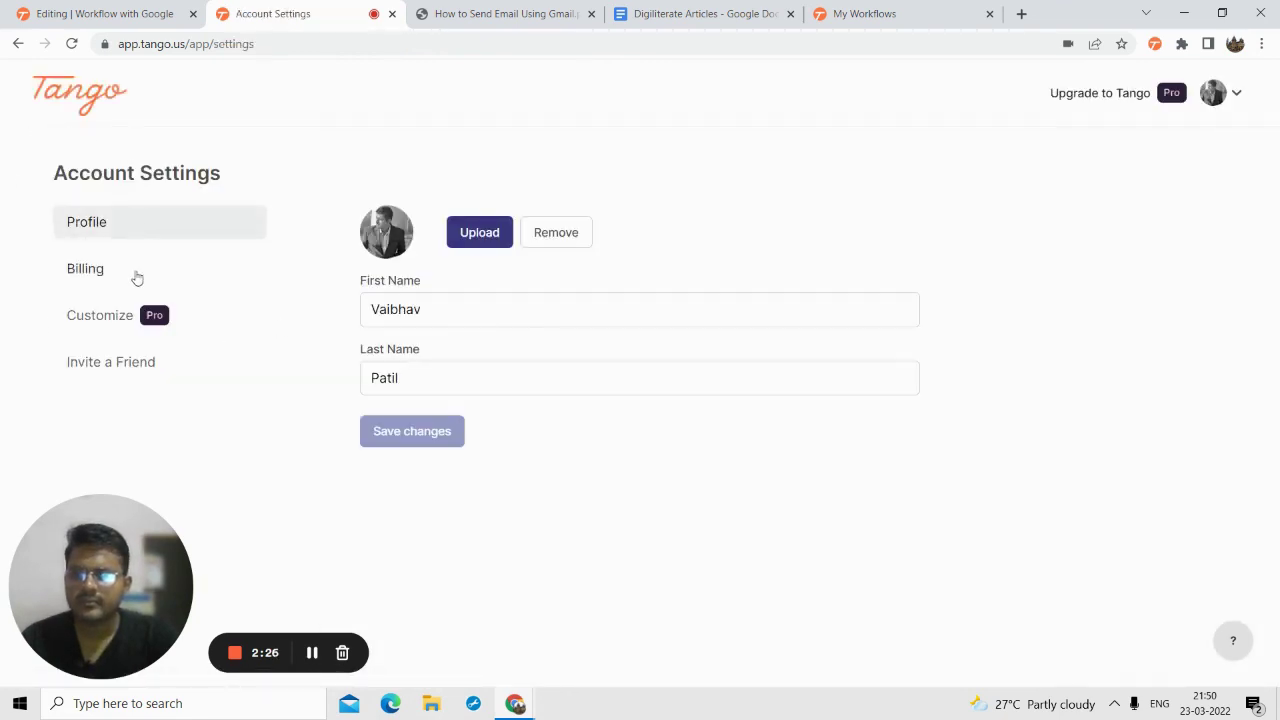
click(96, 328)
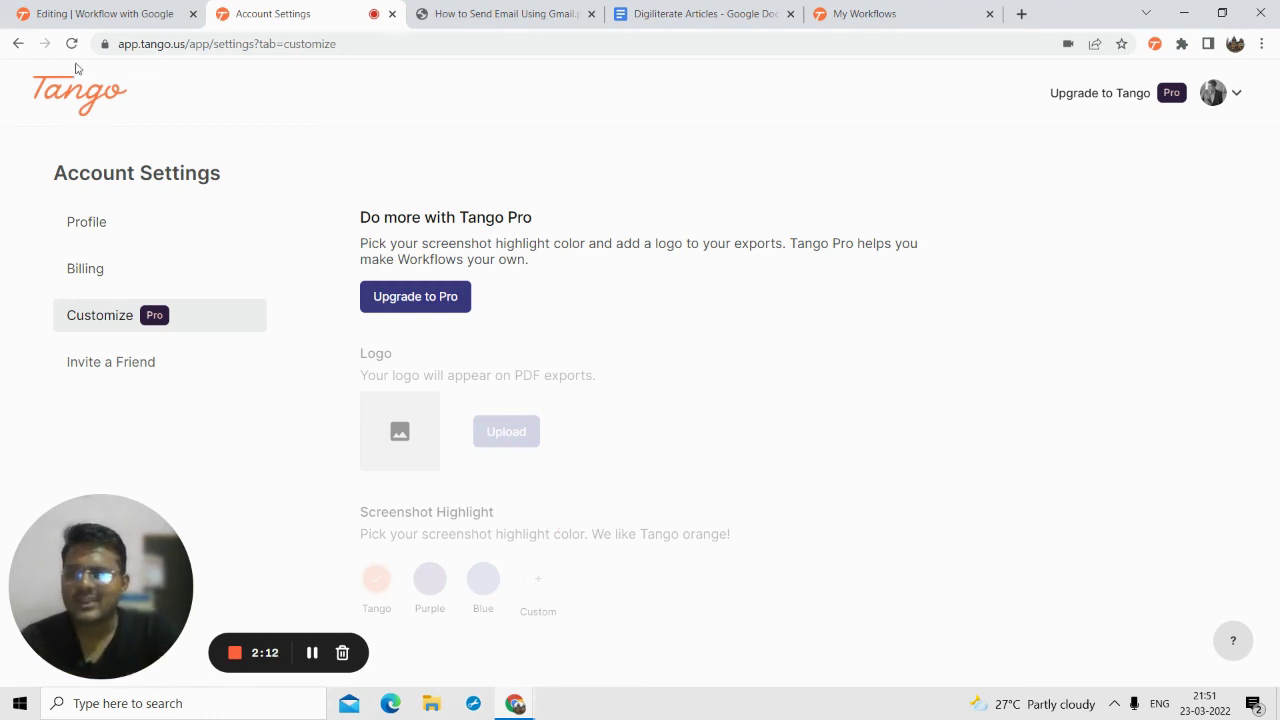
click(20, 42)
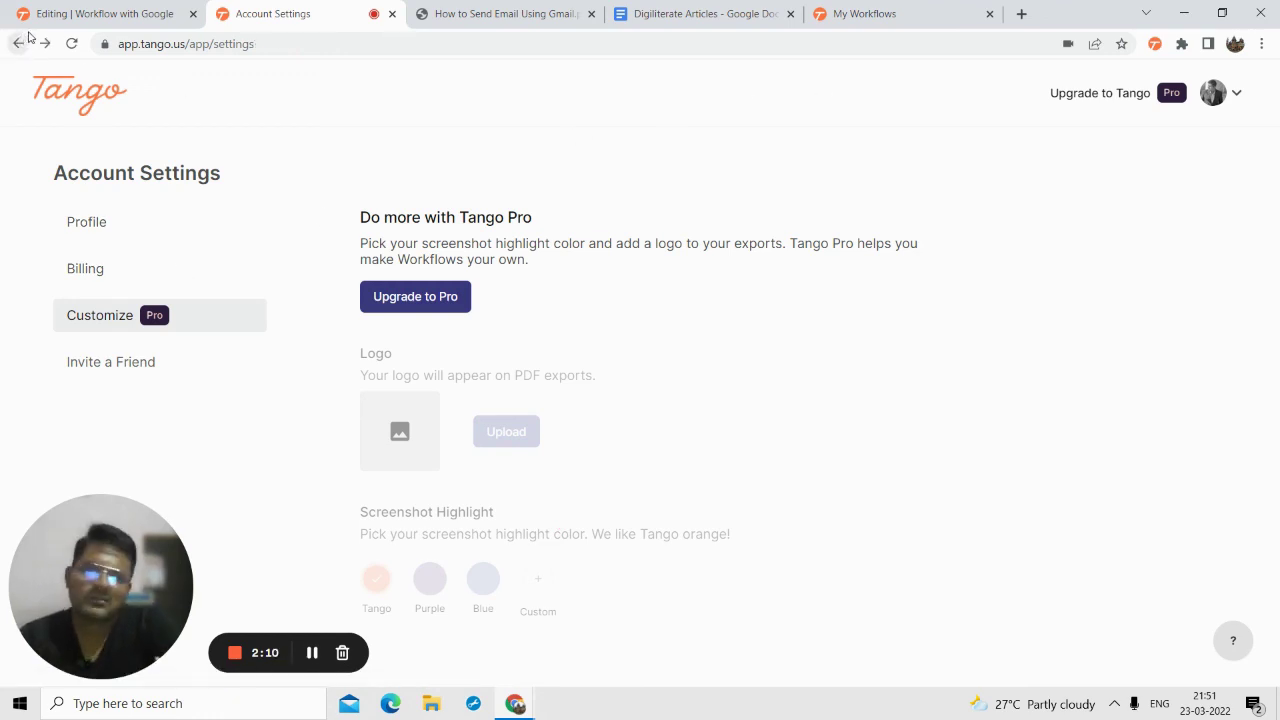
click(19, 43)
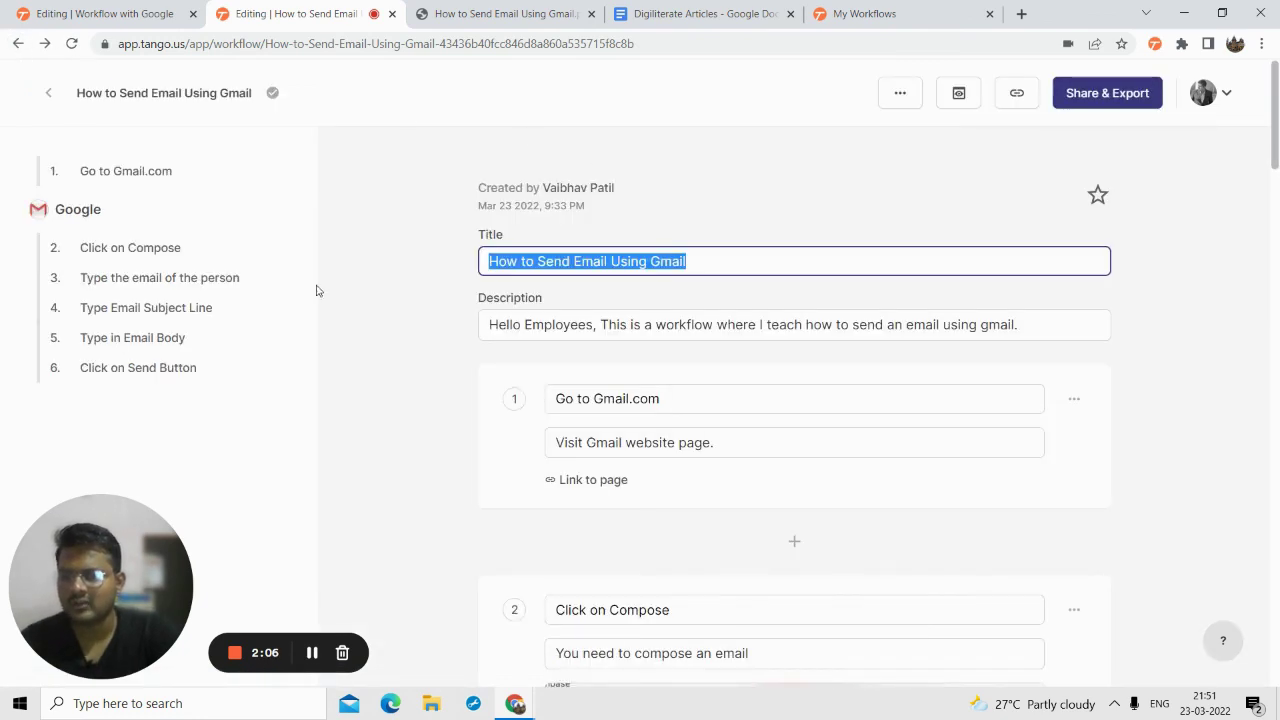
- Close the account menu and view 'How to Send Email Using Gmail' in Preview mode
click(1202, 100)
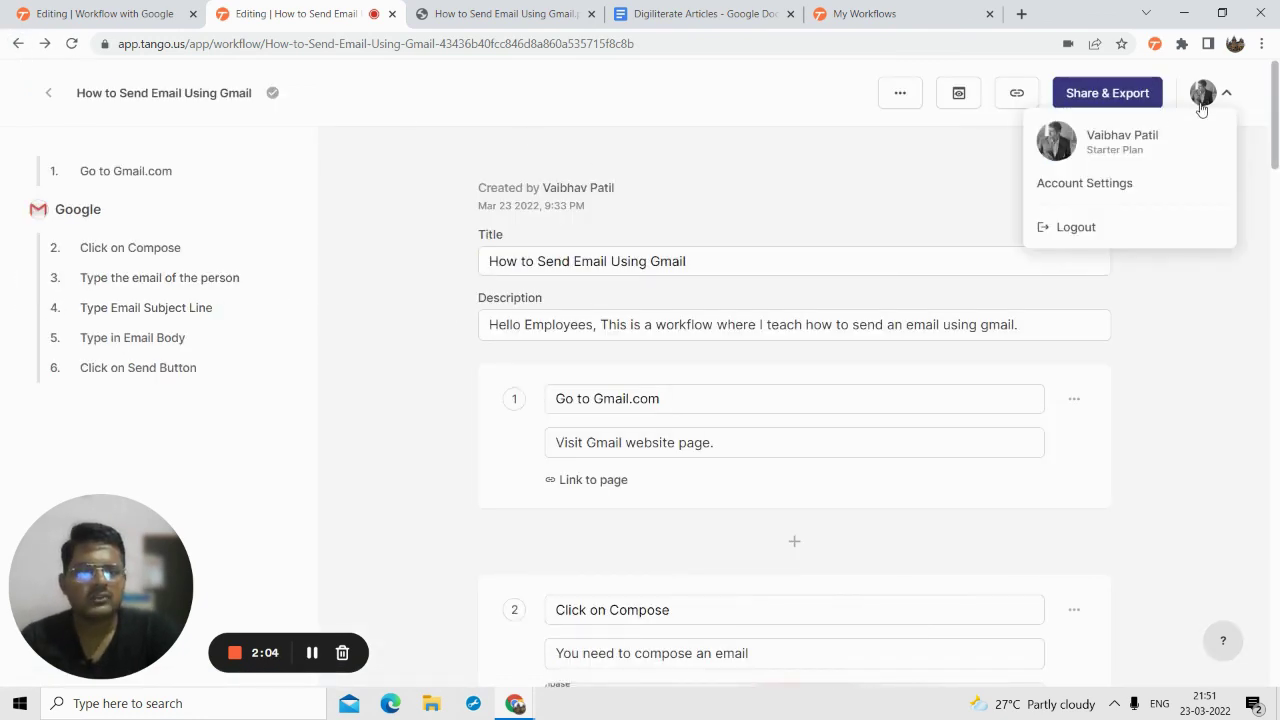
click(958, 93)
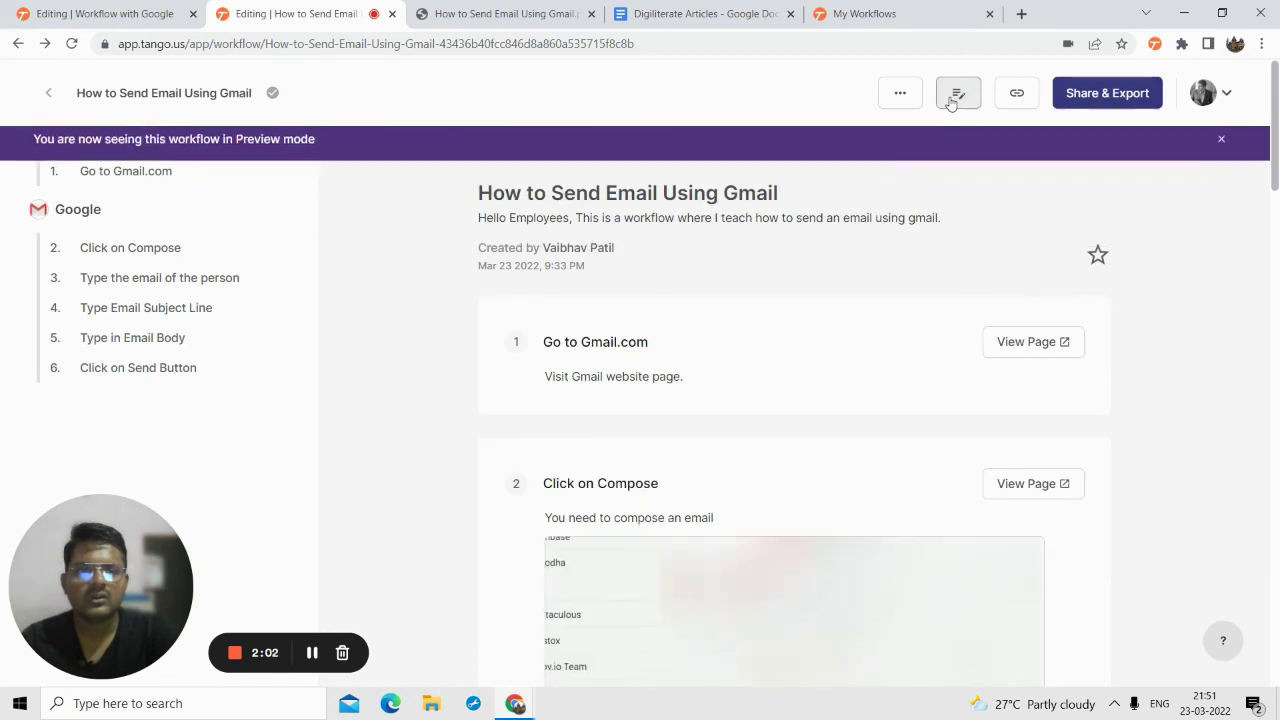
mouse_move(126, 655)
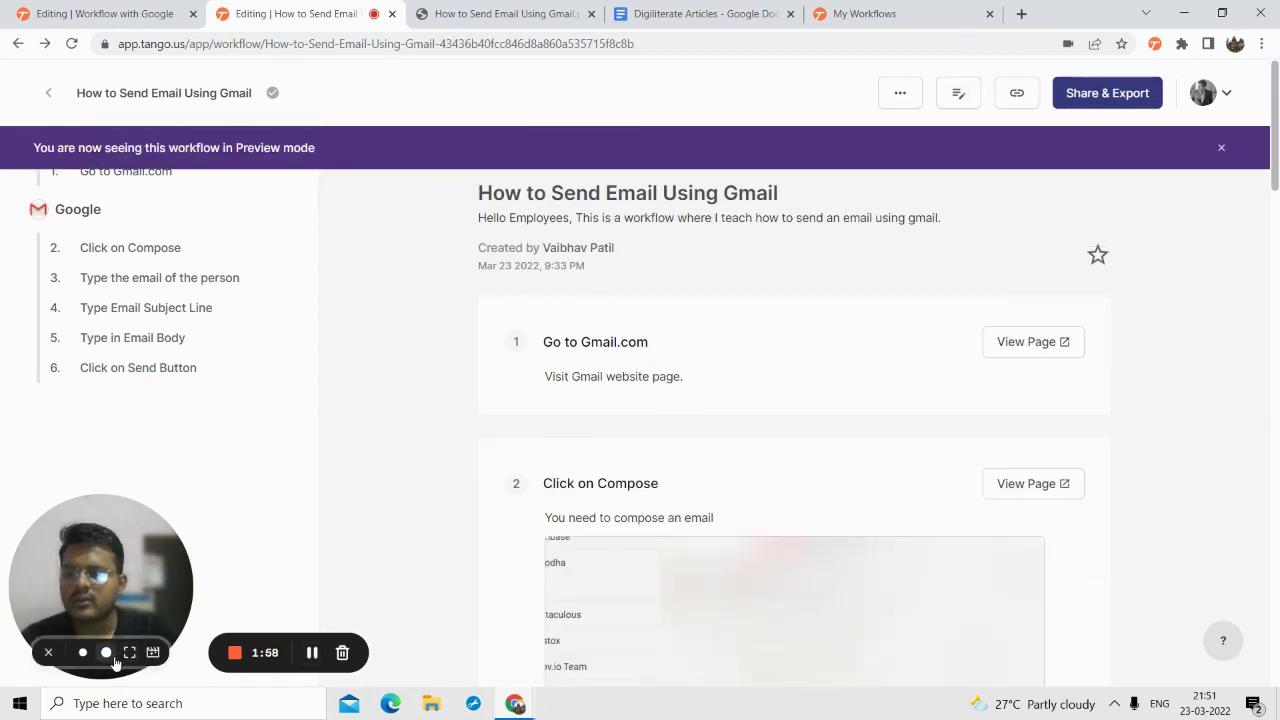
click(129, 652)
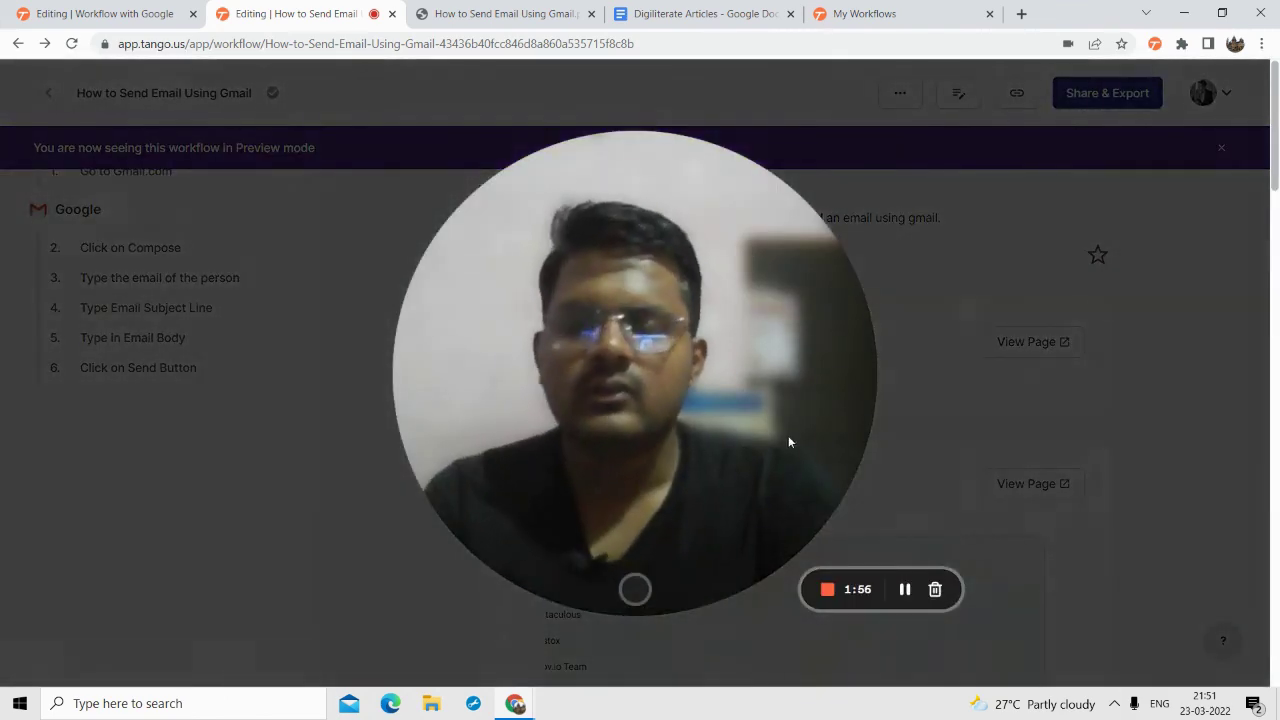